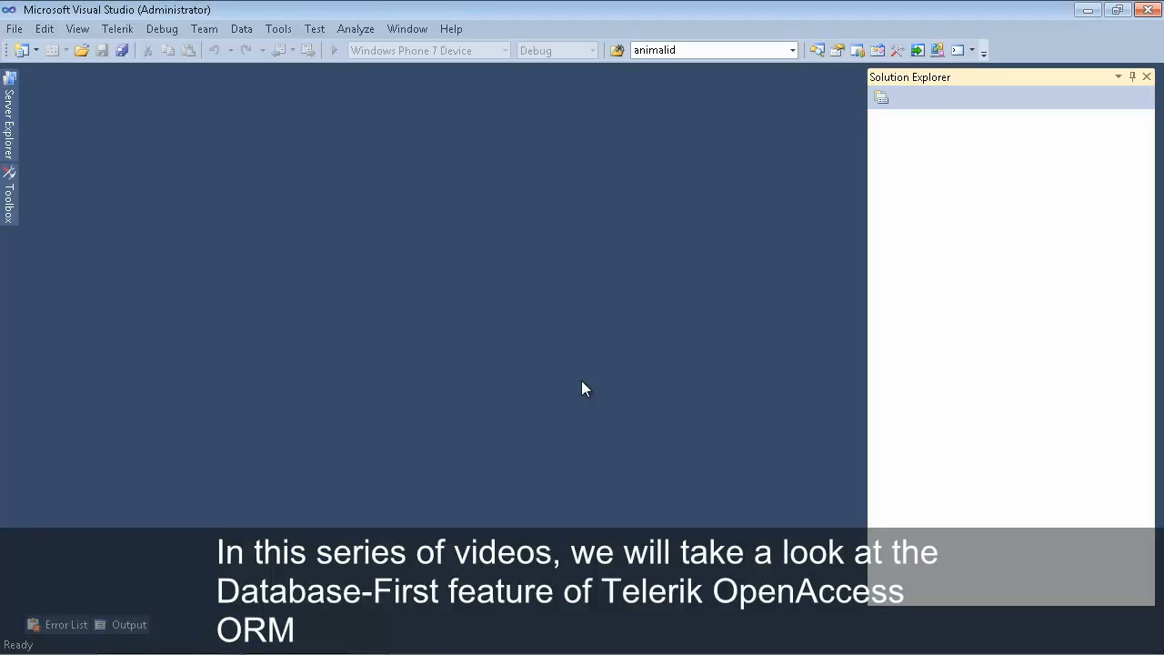
# Create a new Visual C# project named DemoApplication from the Telerik OpenAccess Class Library template.
pyautogui.click(15, 28)
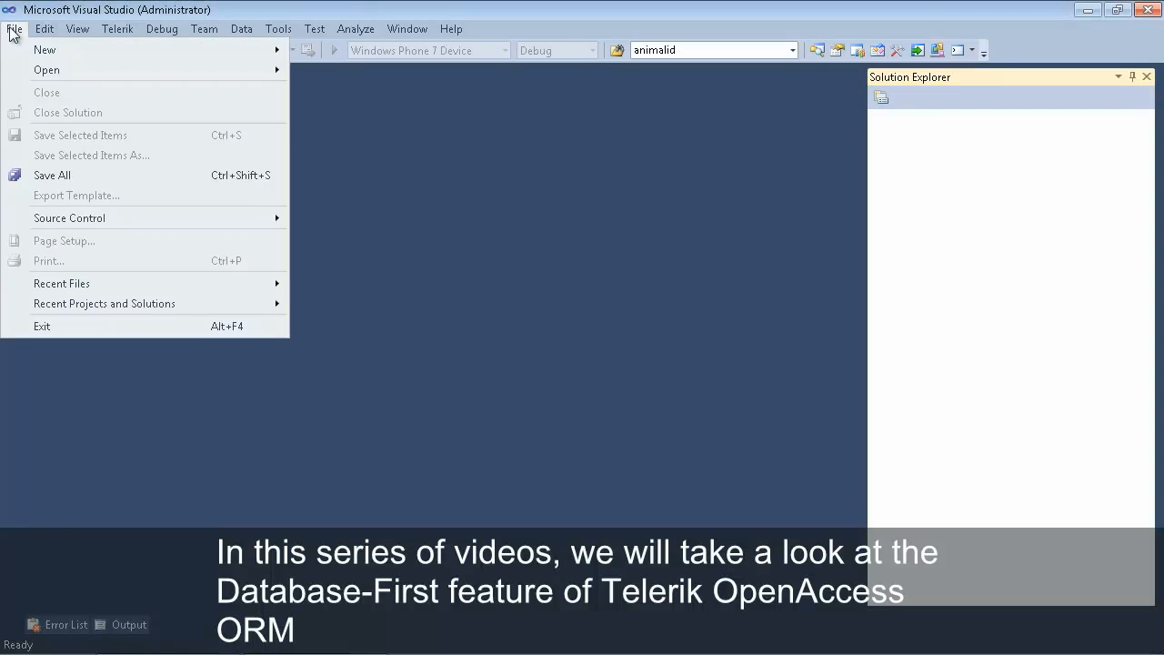
pyautogui.moveTo(26, 50)
pyautogui.click(304, 56)
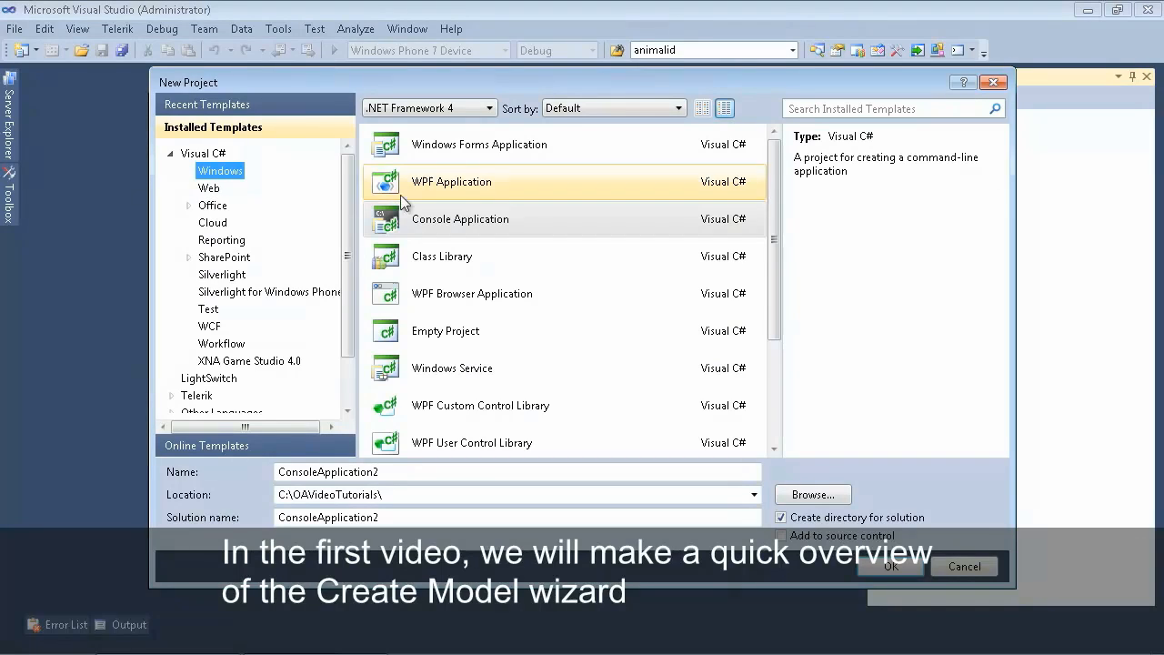
pyautogui.moveTo(773, 245); pyautogui.dragTo(774, 409)
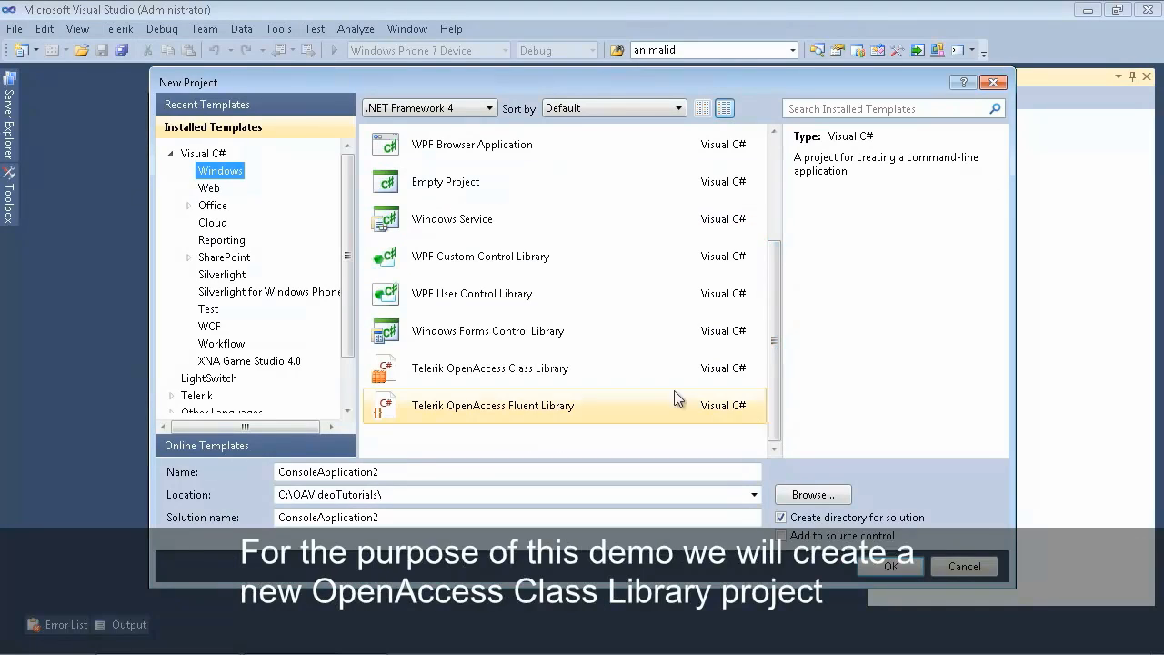
pyautogui.click(550, 371)
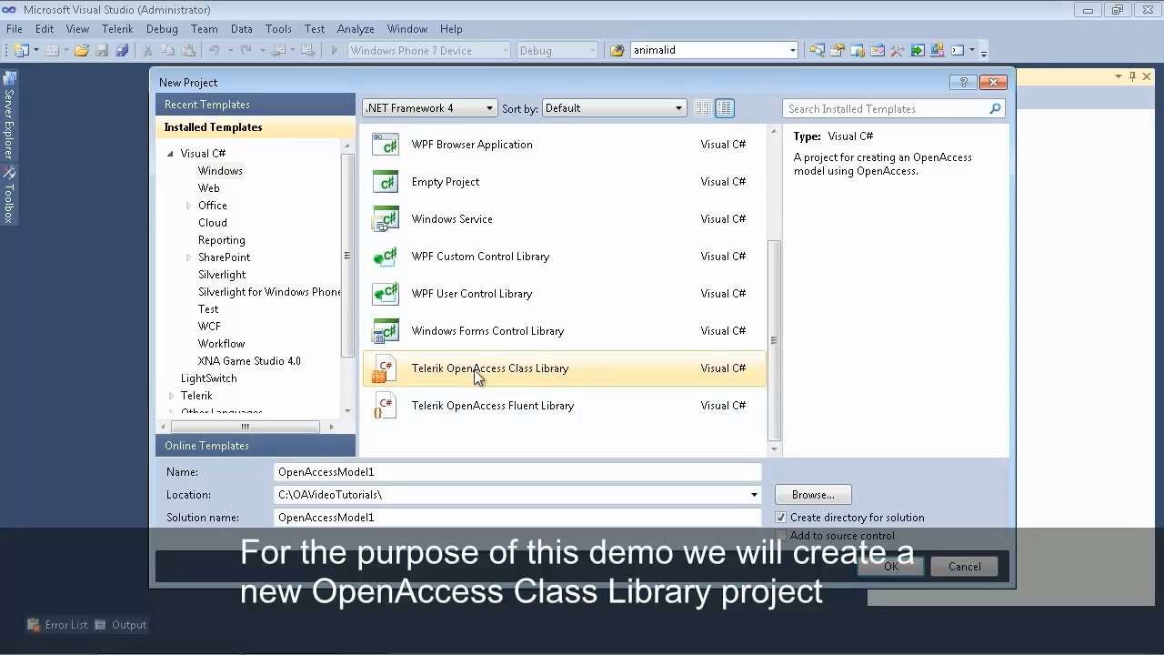
pyautogui.moveTo(403, 471); pyautogui.dragTo(237, 466)
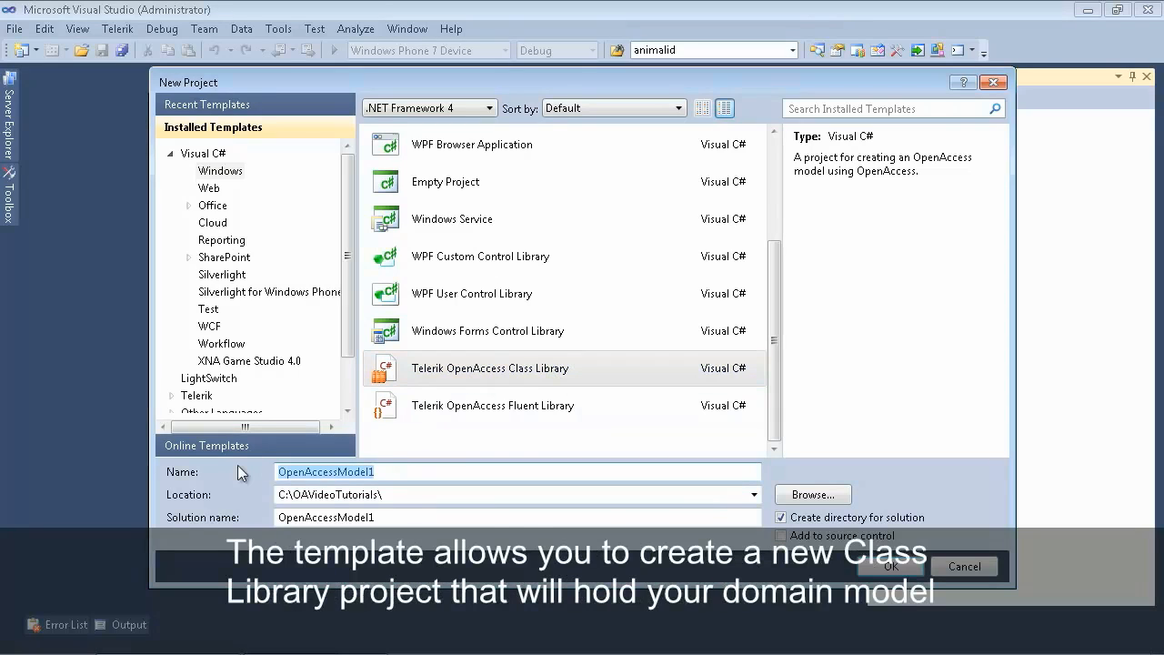
pyautogui.write('DemoApplication')
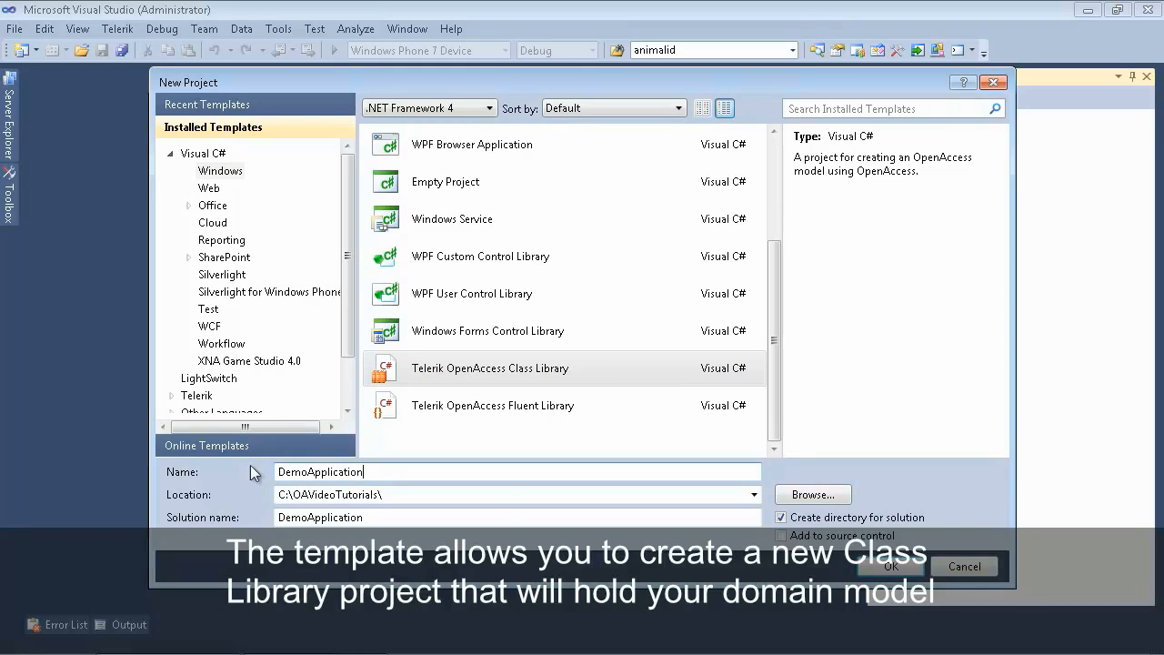
pyautogui.click(887, 566)
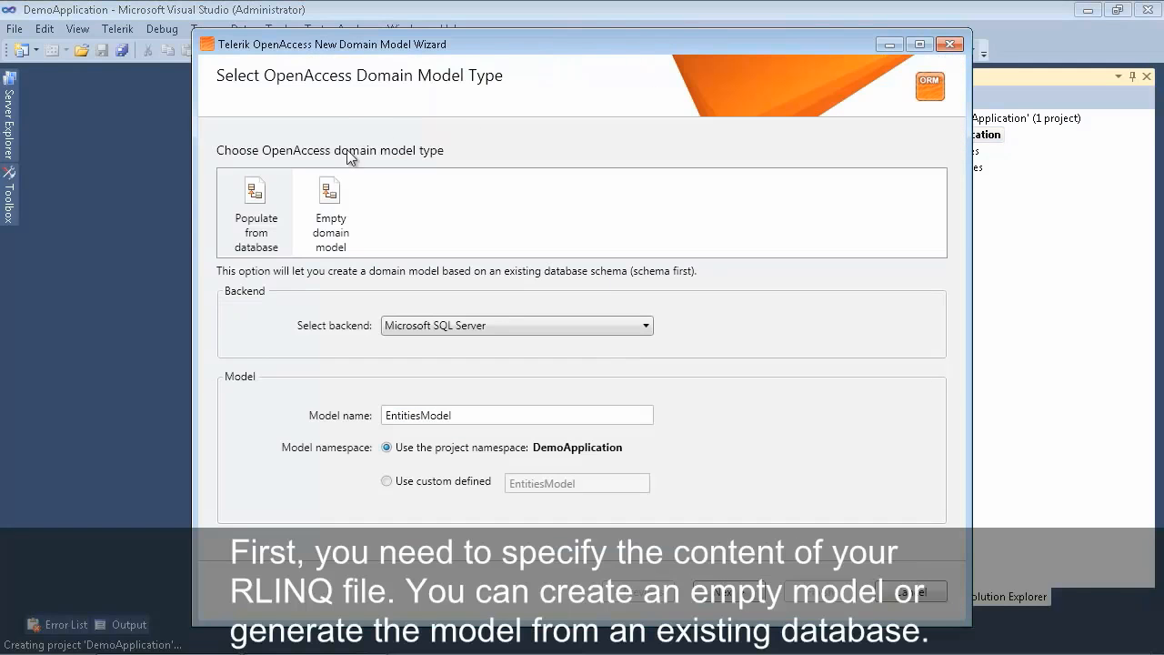
# Set the domain model to be populated from a database with Microsoft SQL Server as the backend.
pyautogui.click(338, 200)
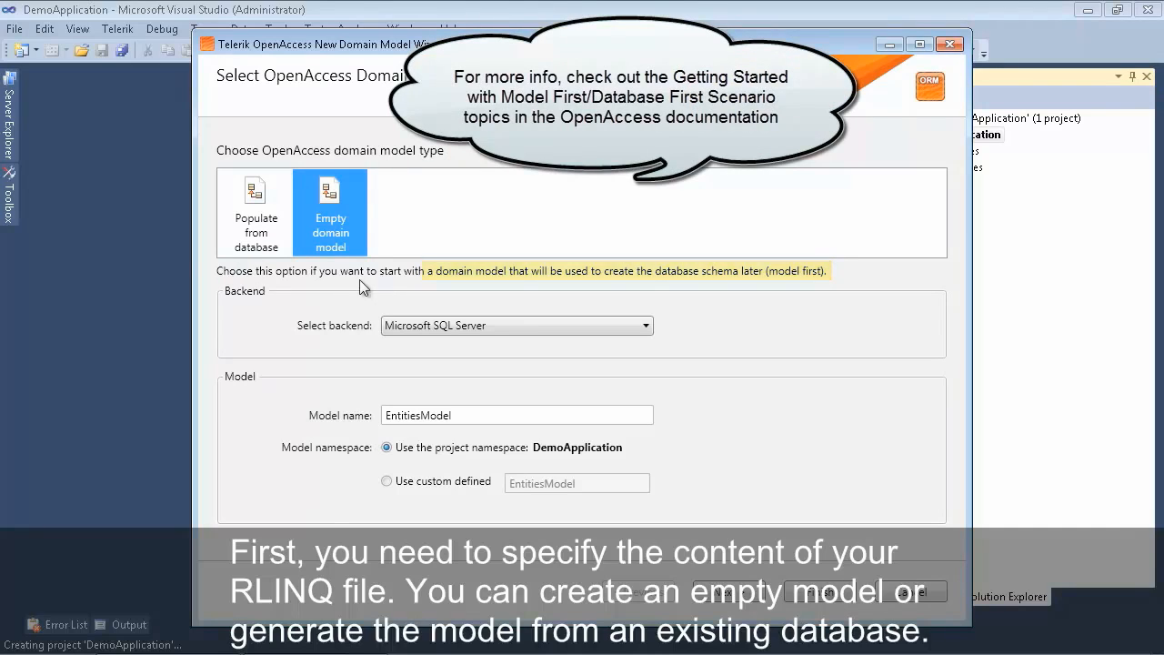
pyautogui.click(254, 228)
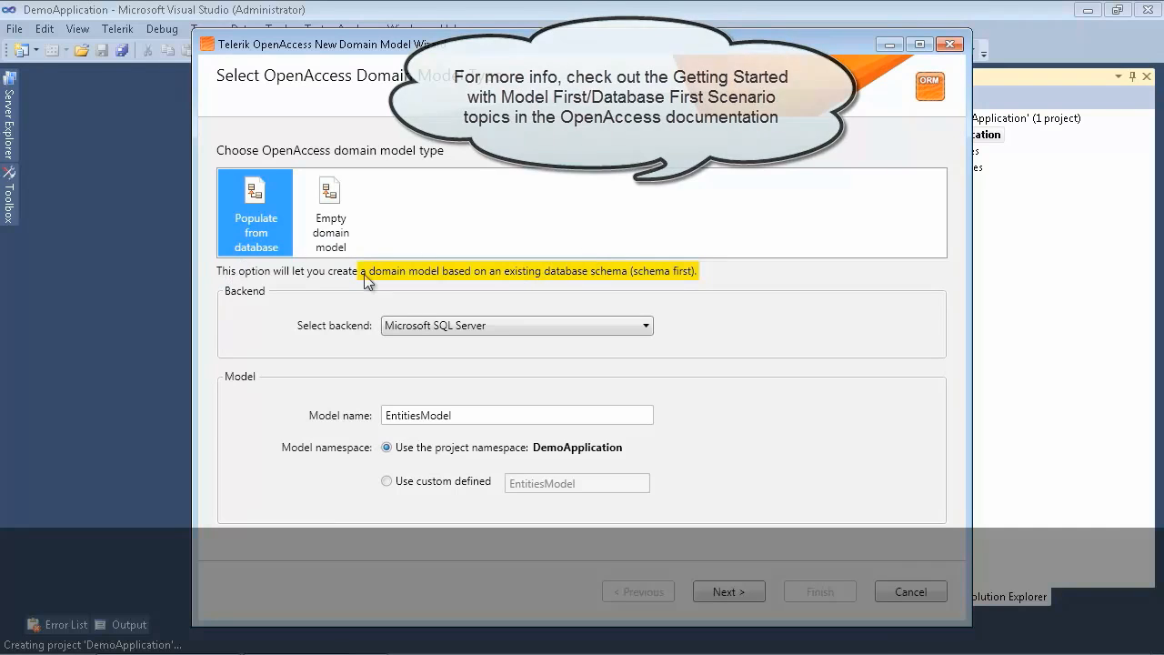
pyautogui.click(423, 324)
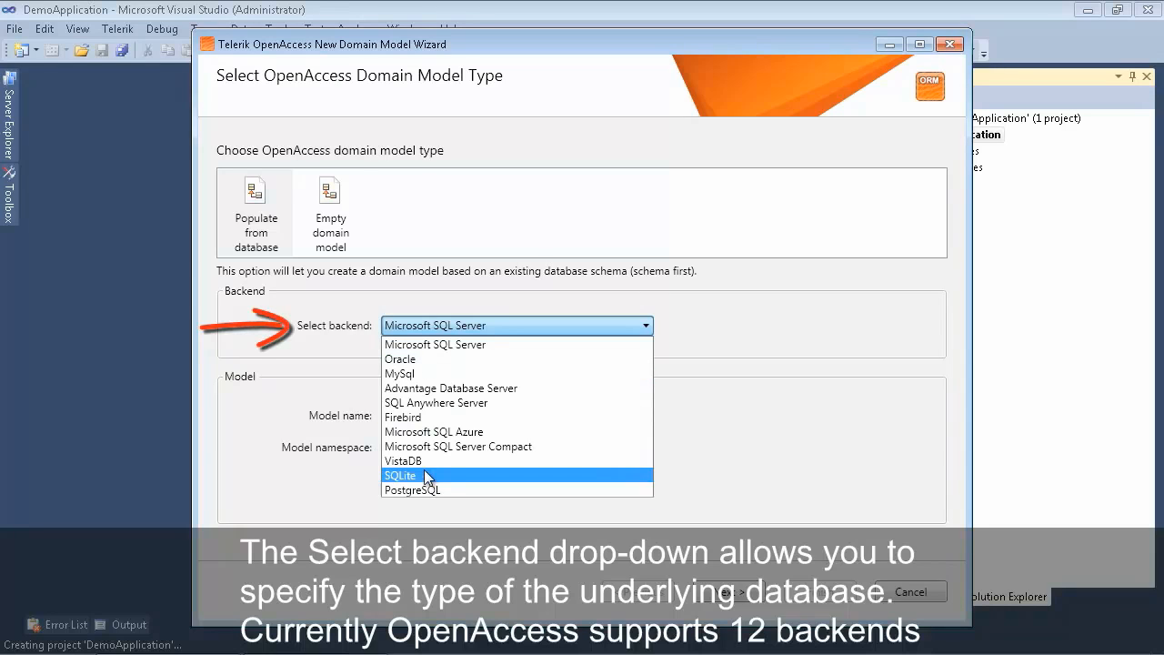
pyautogui.click(421, 345)
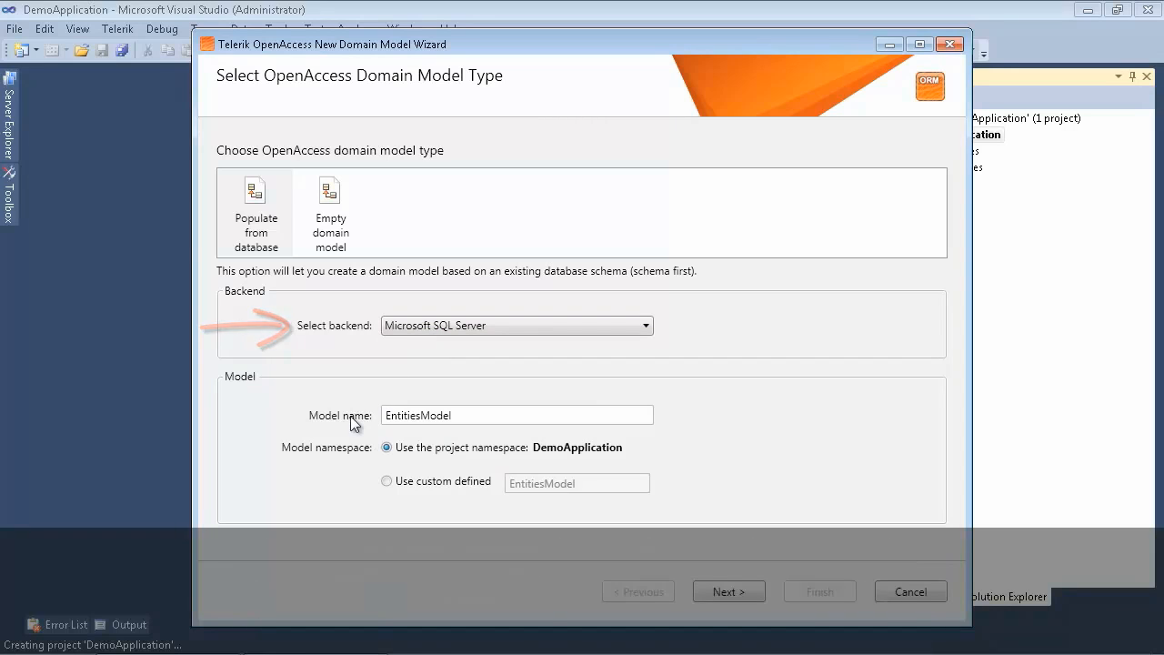
# Set the model name to DbContext.
pyautogui.moveTo(528, 419); pyautogui.dragTo(382, 417)
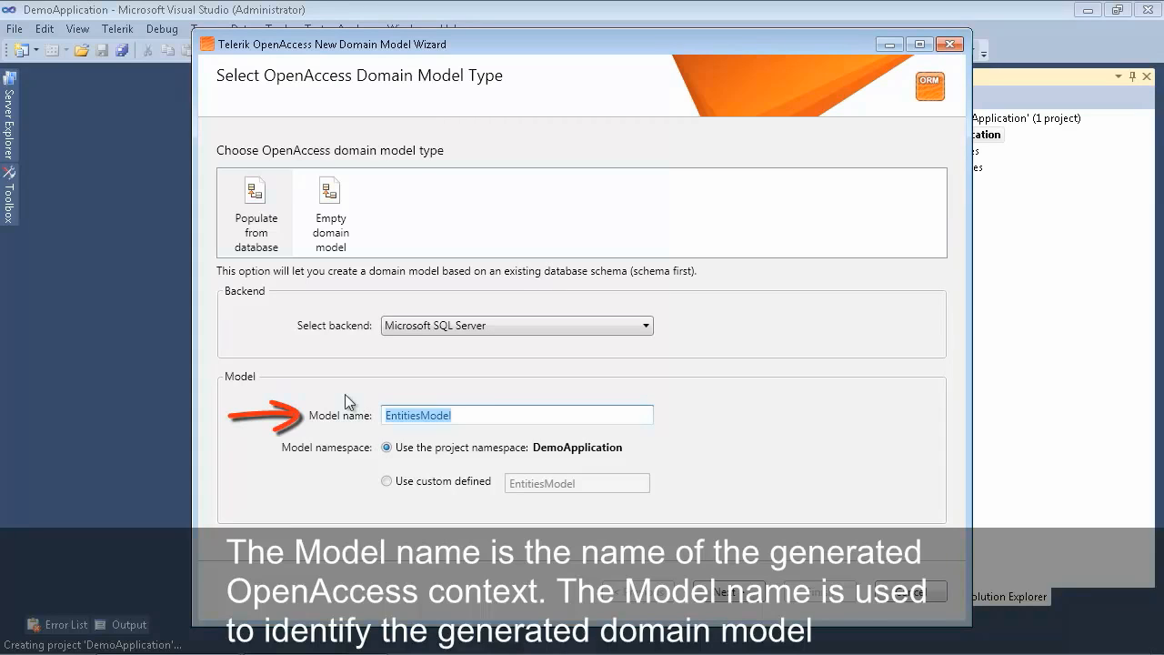
pyautogui.write('DbContex')
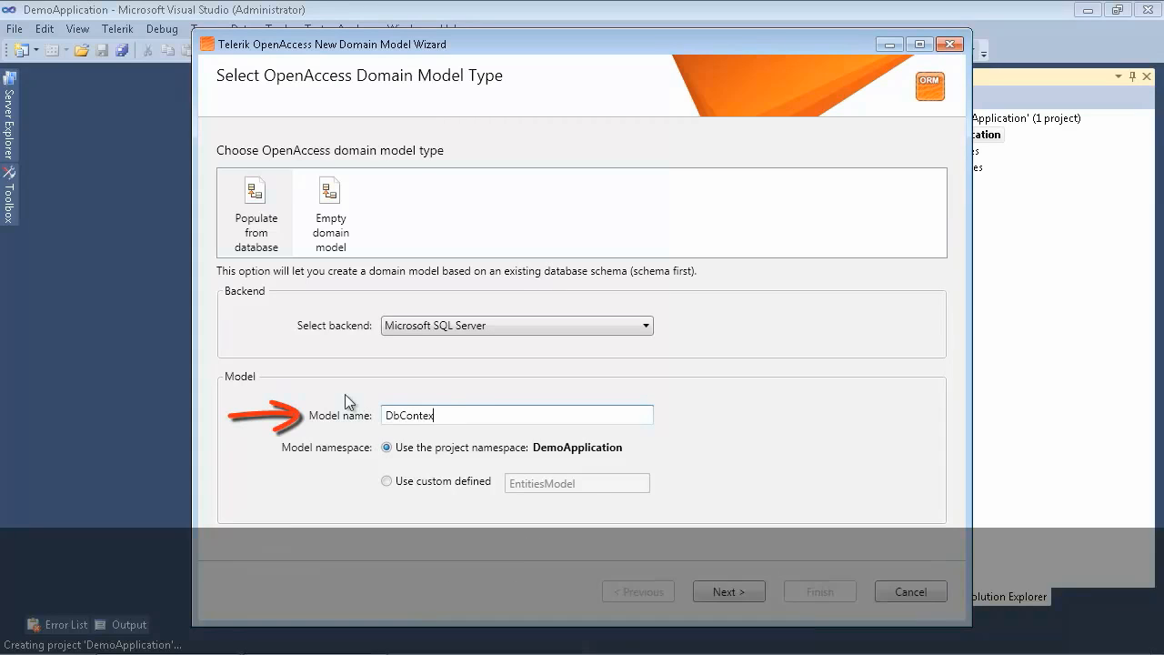
pyautogui.write('t')
pyautogui.moveTo(447, 415); pyautogui.dragTo(372, 417)
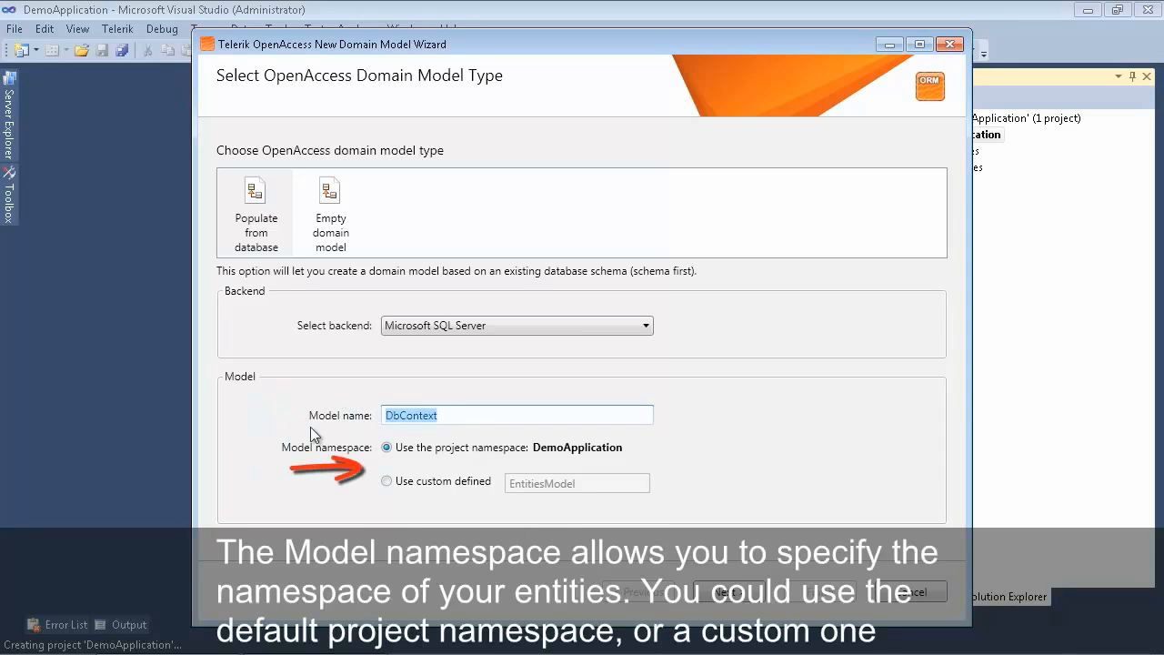
# Use the custom defined model namespace DemoNamespace and continue to the database connection setup.
pyautogui.click(387, 448)
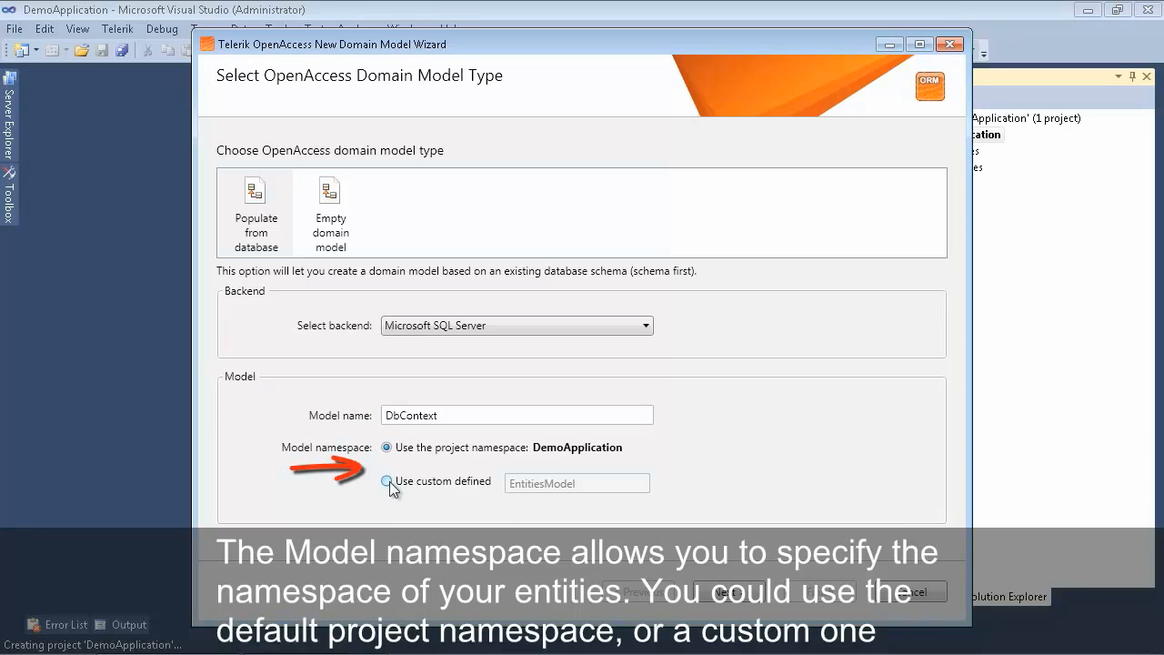
pyautogui.click(388, 482)
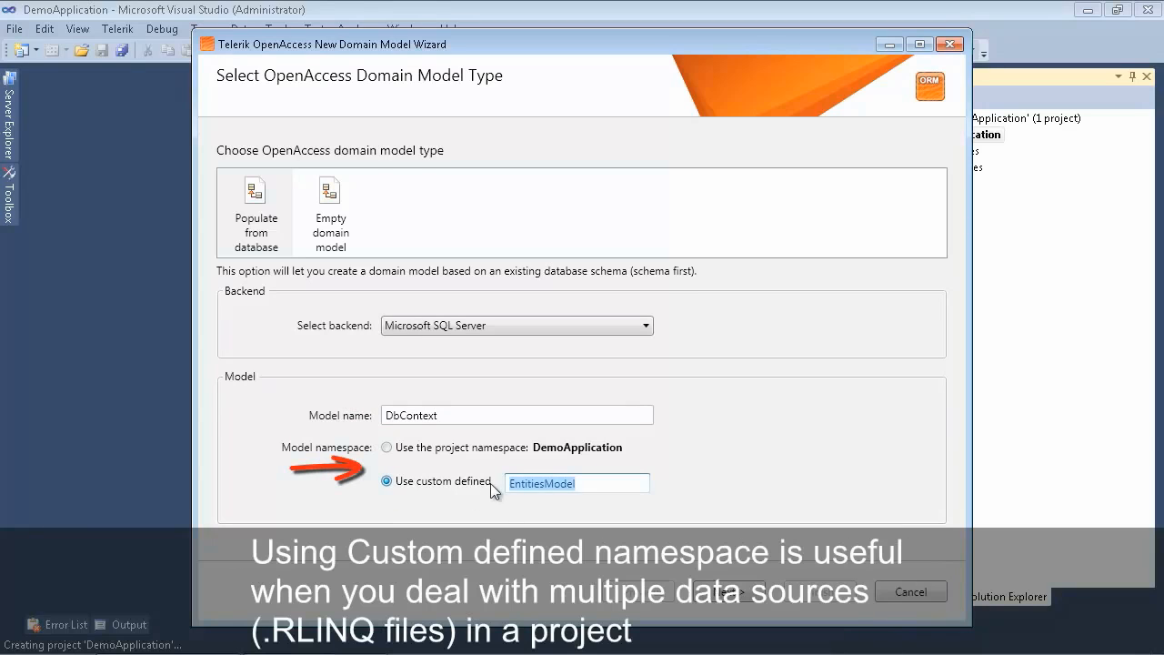
pyautogui.write('DemoName')
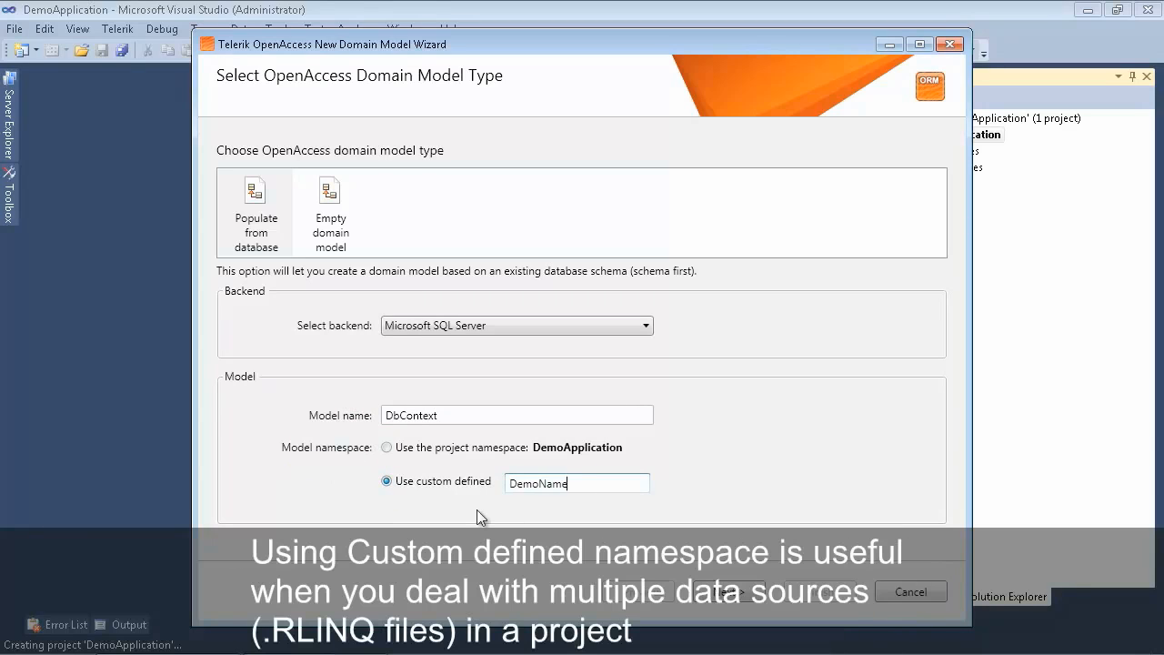
pyautogui.write('space')
pyautogui.moveTo(600, 484); pyautogui.dragTo(491, 491)
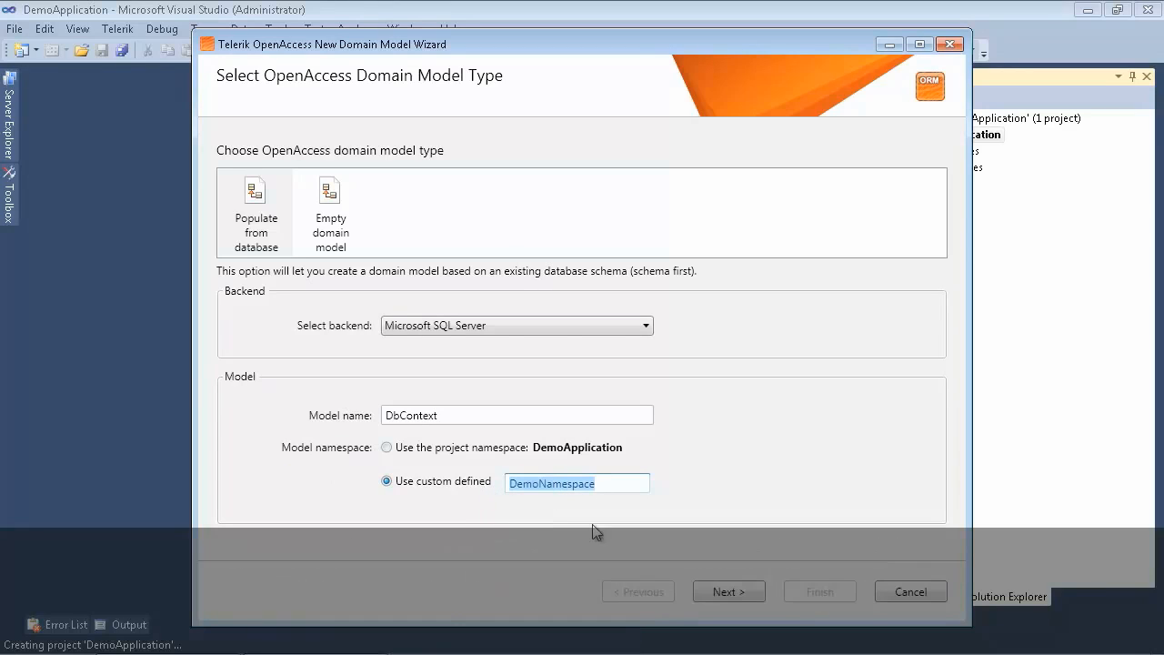
pyautogui.click(721, 590)
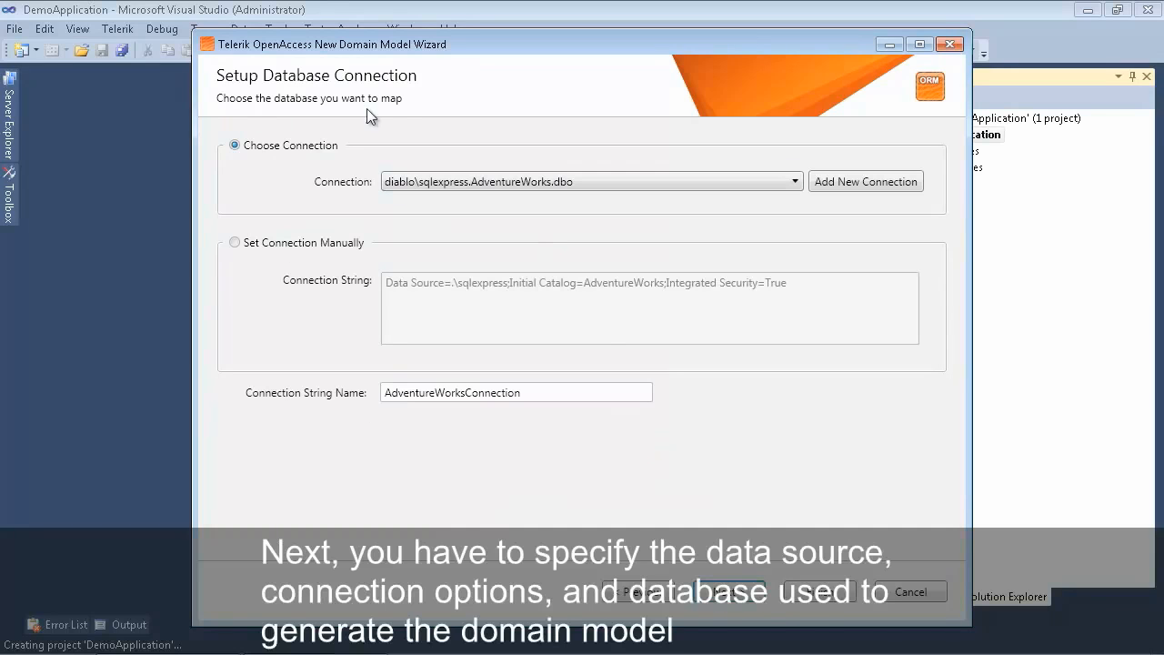
# Choose the existing Northwind connection as the database to map.
pyautogui.click(548, 180)
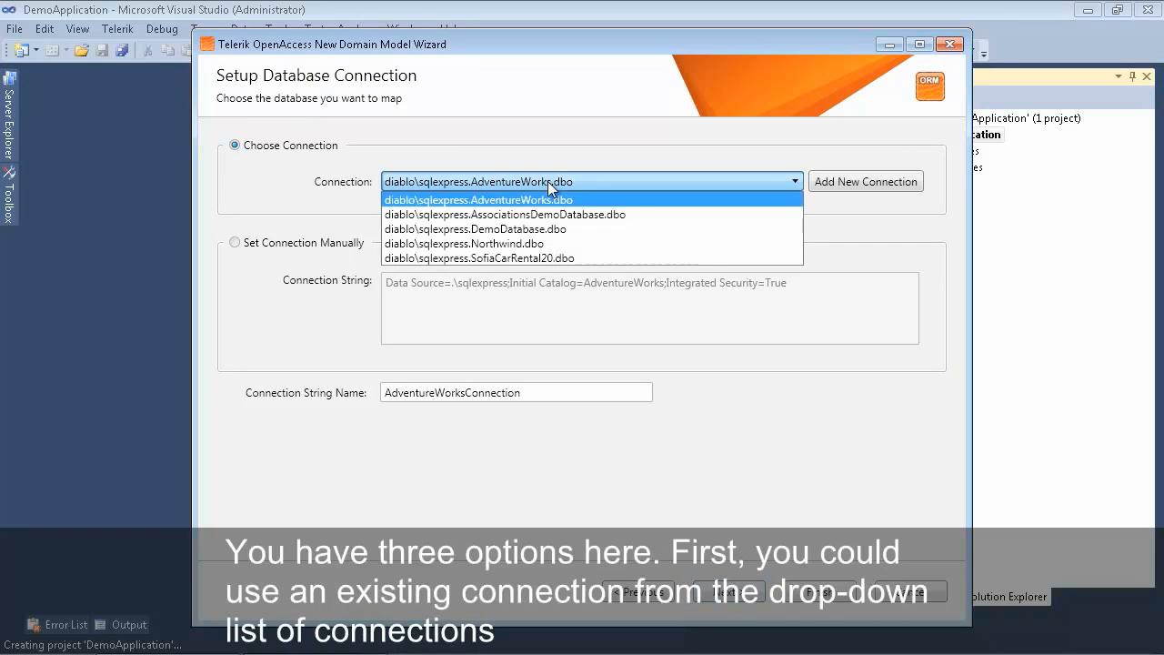
pyautogui.click(529, 243)
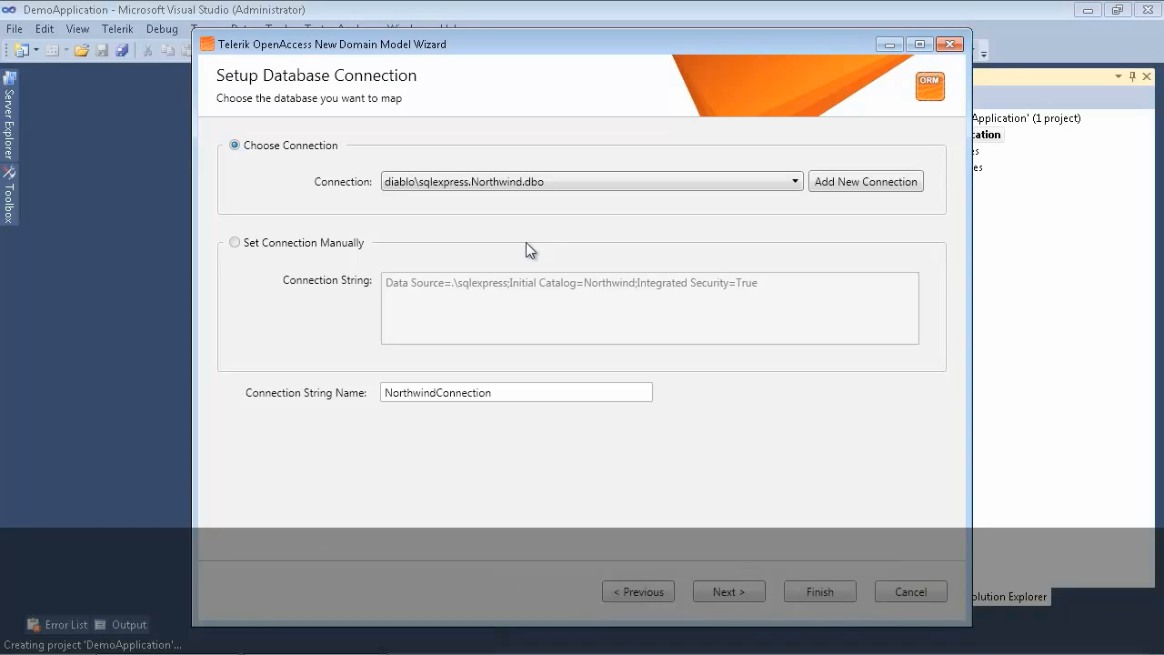
# Add a new Microsoft SQL Server connection to the AdventureWorks database on the server .\sqlexpress.
pyautogui.click(847, 186)
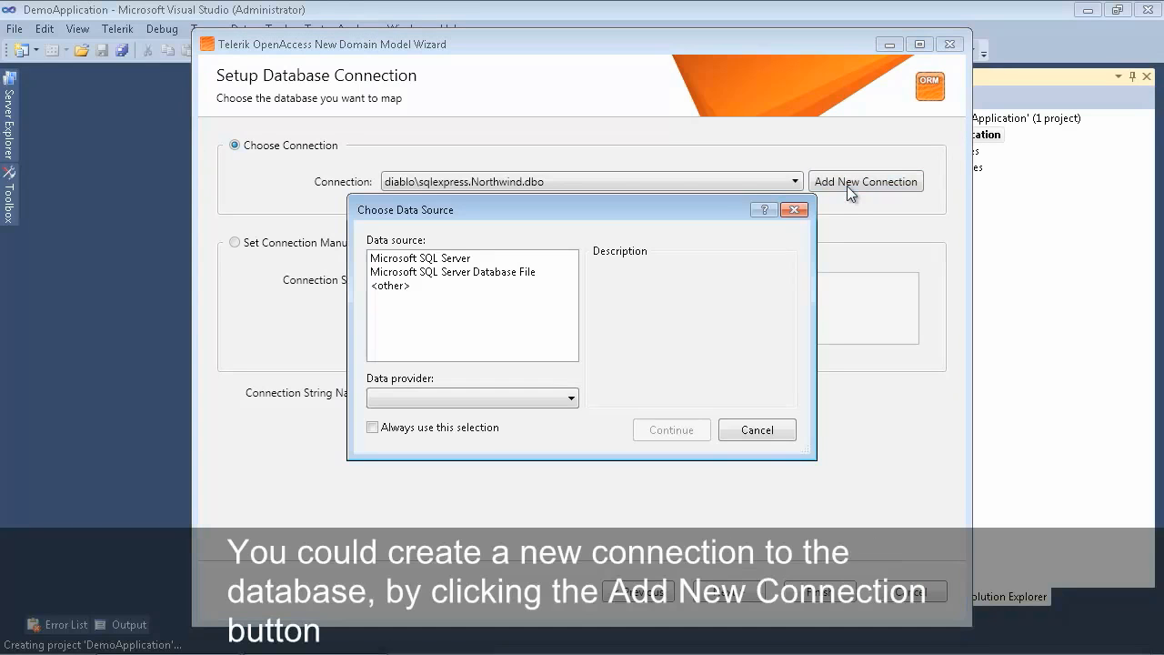
pyautogui.click(446, 258)
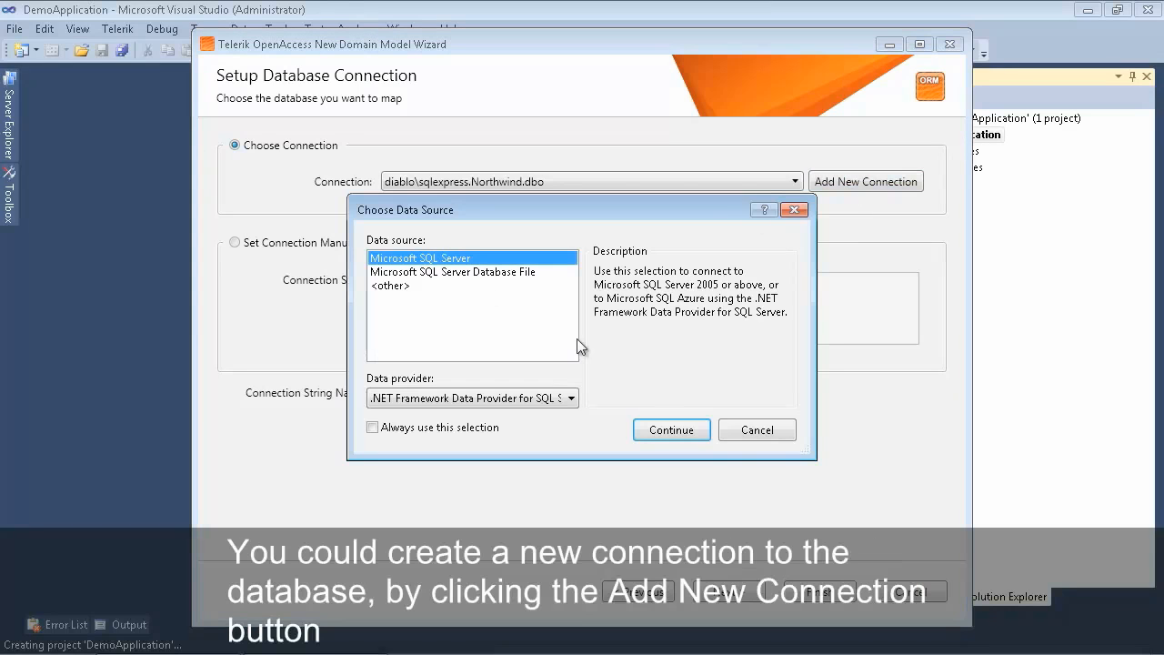
pyautogui.click(671, 430)
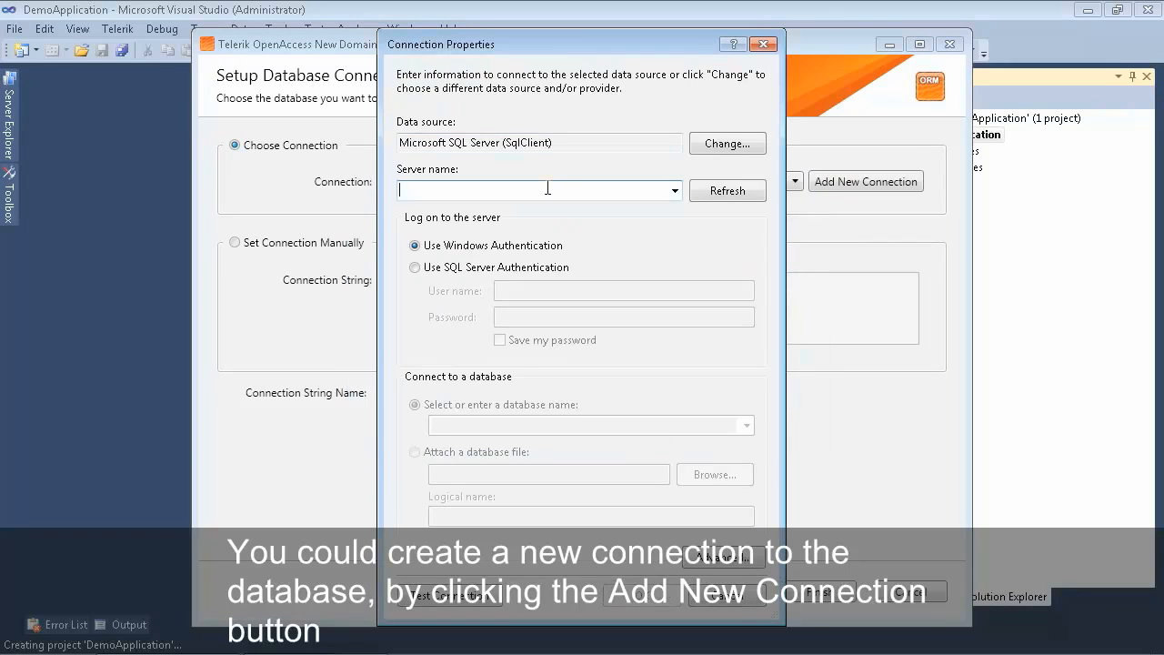
pyautogui.write('.\\sq')
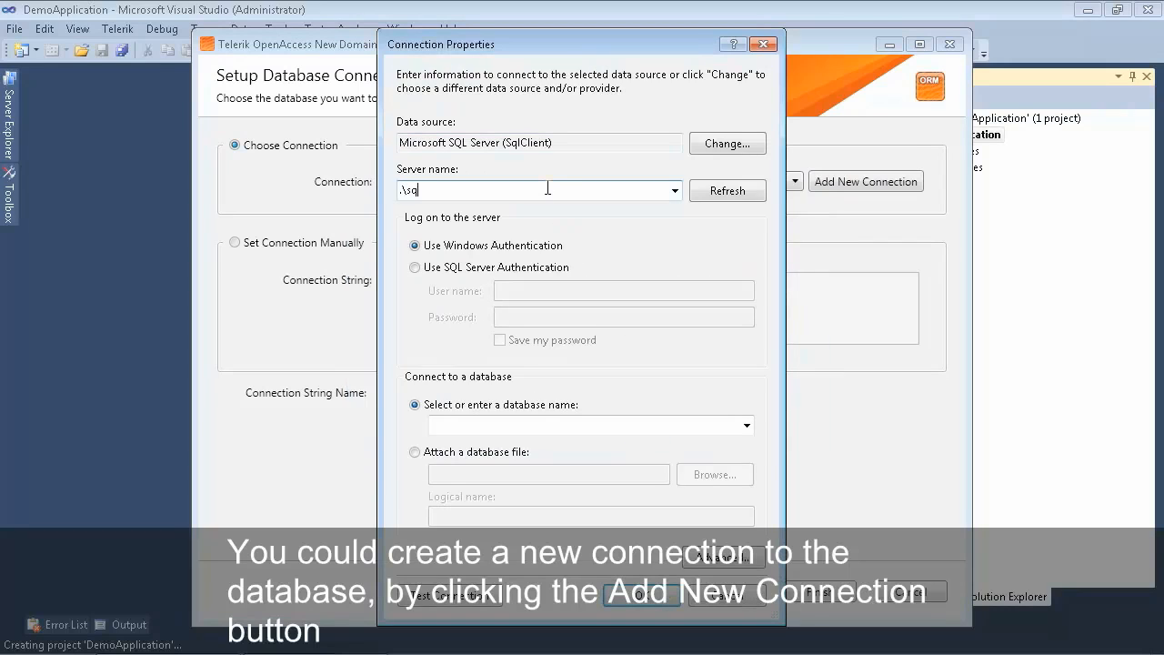
pyautogui.write('lexpress')
pyautogui.click(510, 425)
pyautogui.write('Ad')
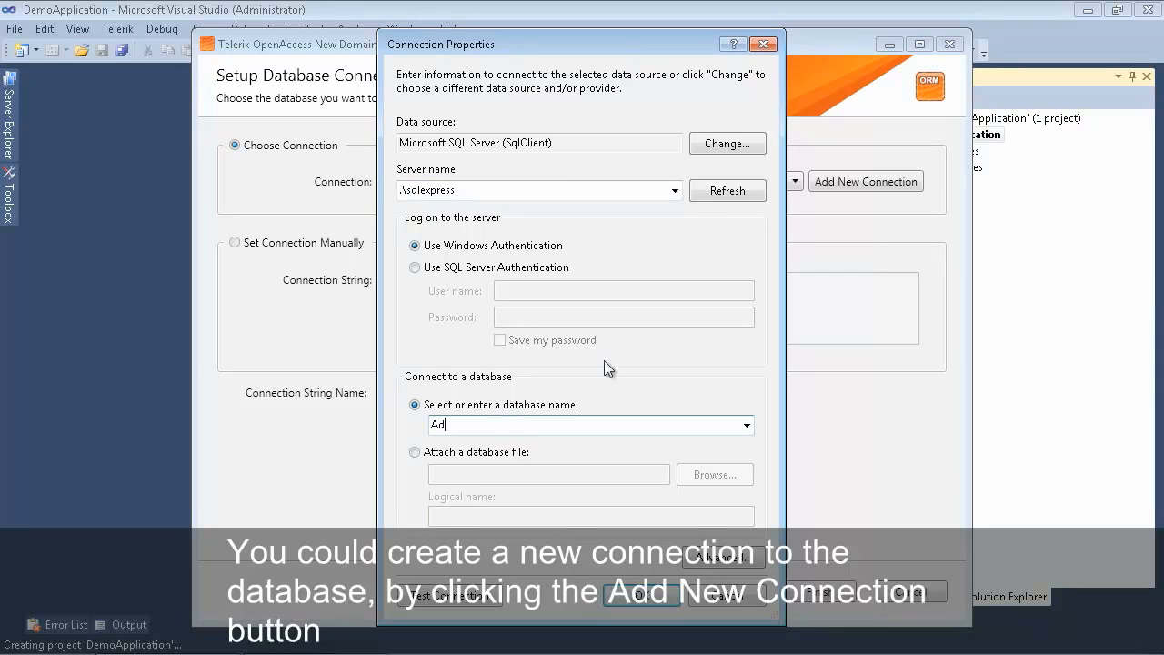
pyautogui.write('ventureWorks')
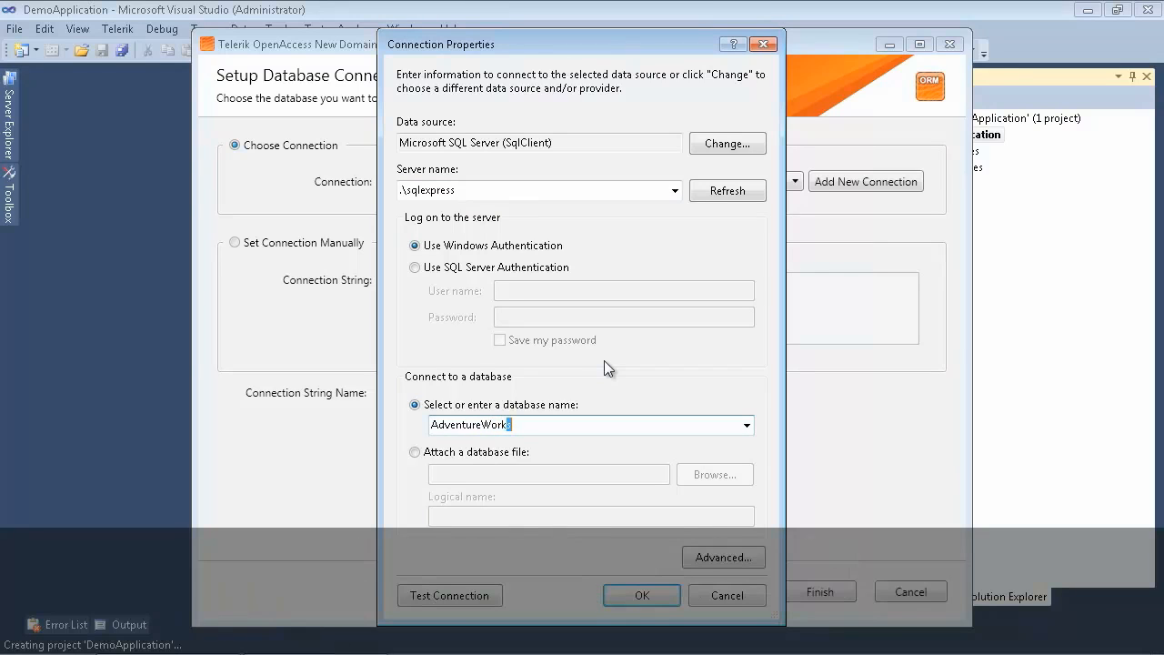
pyautogui.click(632, 595)
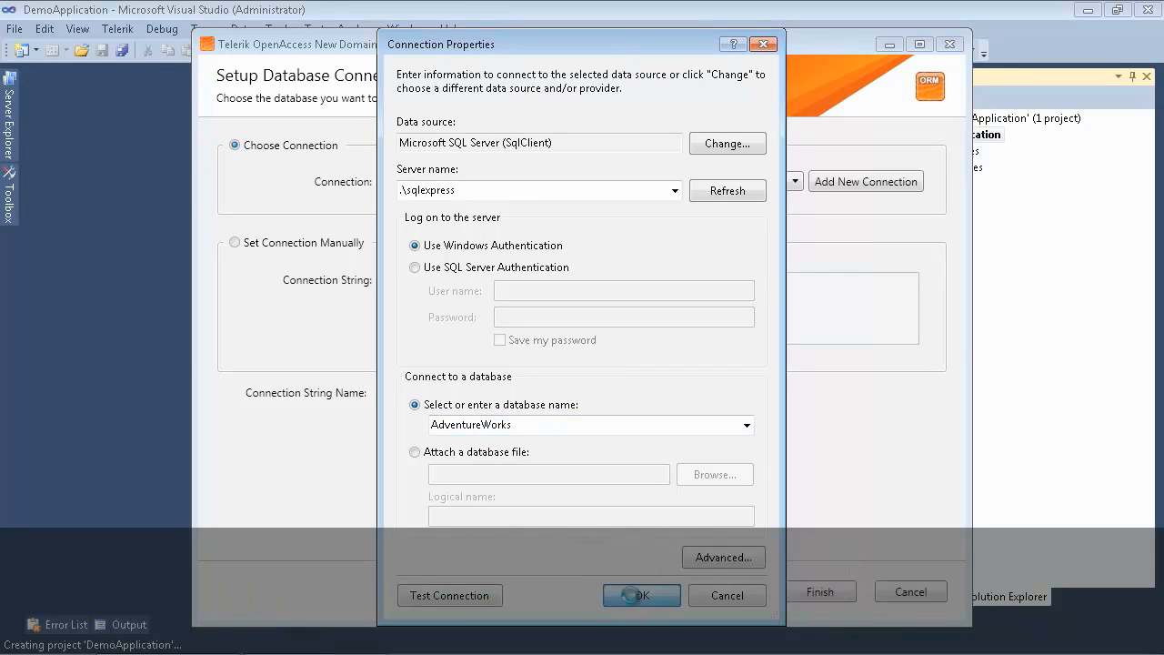
# Switch the database connection to manual setup of the AdventureWorks connection string.
pyautogui.click(273, 244)
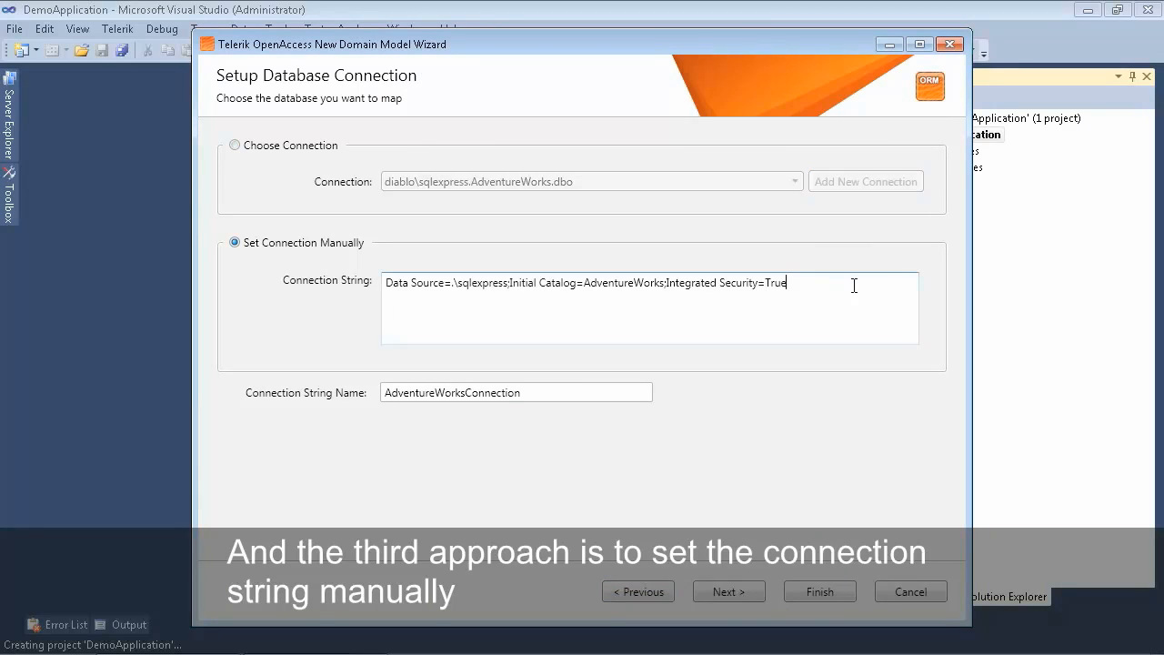
pyautogui.moveTo(855, 284); pyautogui.dragTo(382, 286)
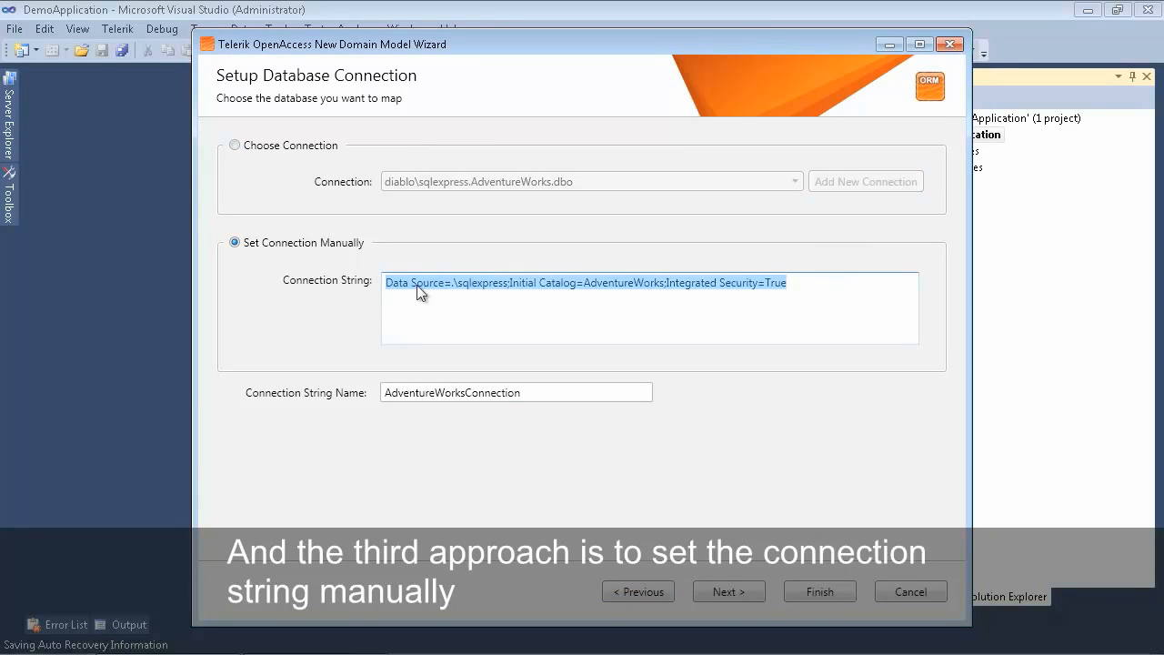
pyautogui.click(471, 282)
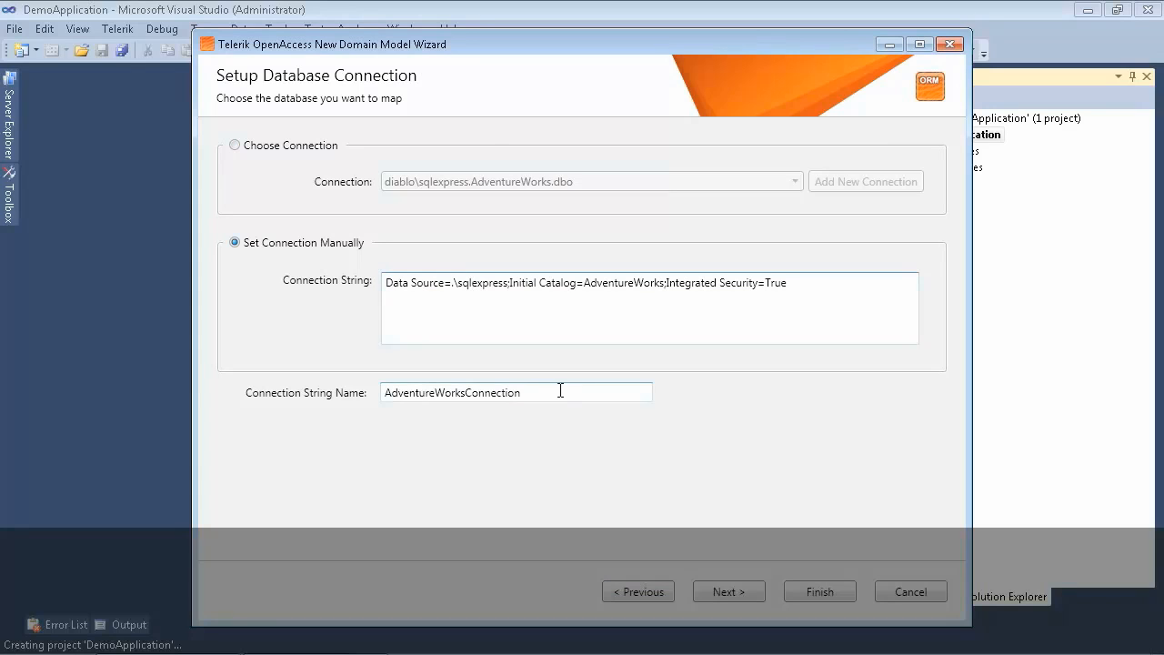
# Set the connection string name to AWdbConnection and continue to the database item selection.
pyautogui.moveTo(559, 392); pyautogui.dragTo(365, 389)
pyautogui.write('A')
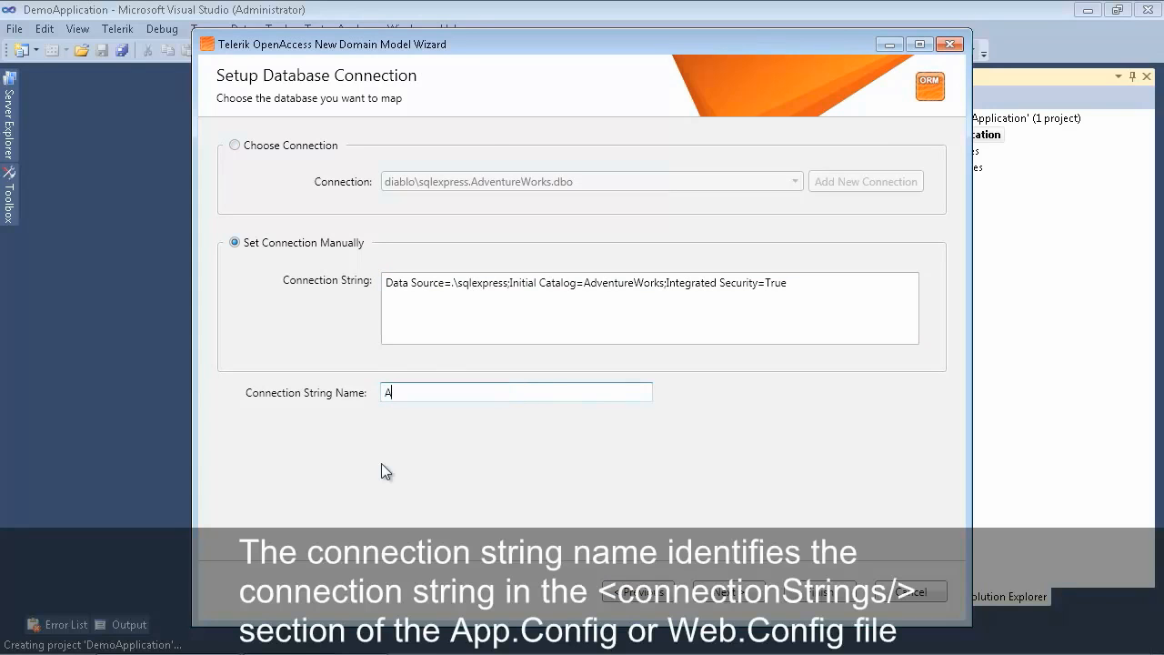
pyautogui.write('WdbConnection')
pyautogui.moveTo(482, 393); pyautogui.dragTo(393, 395)
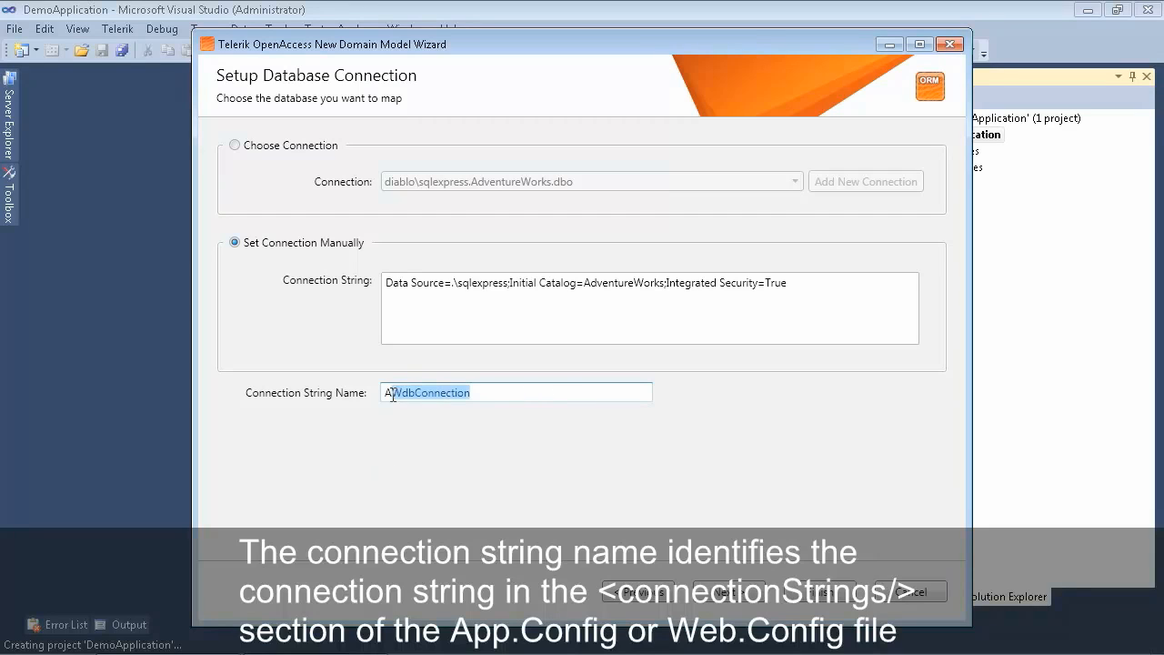
pyautogui.click(721, 589)
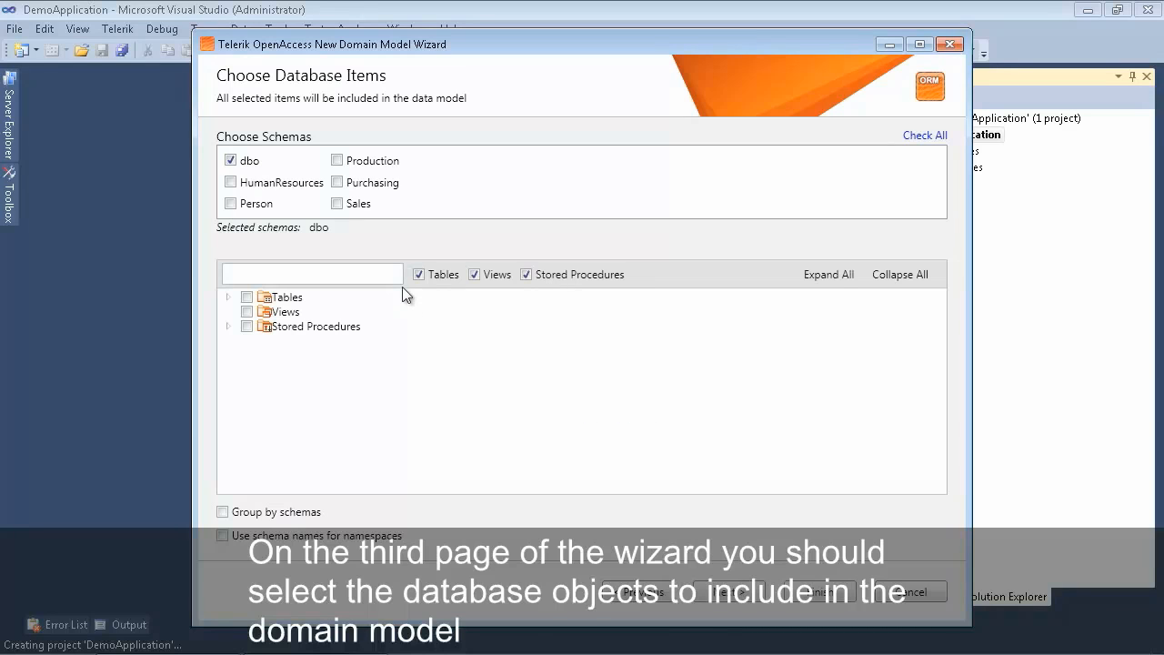
# Expand the Tables and Stored Procedures groups of the dbo schema to examine their items.
pyautogui.click(227, 297)
pyautogui.click(227, 370)
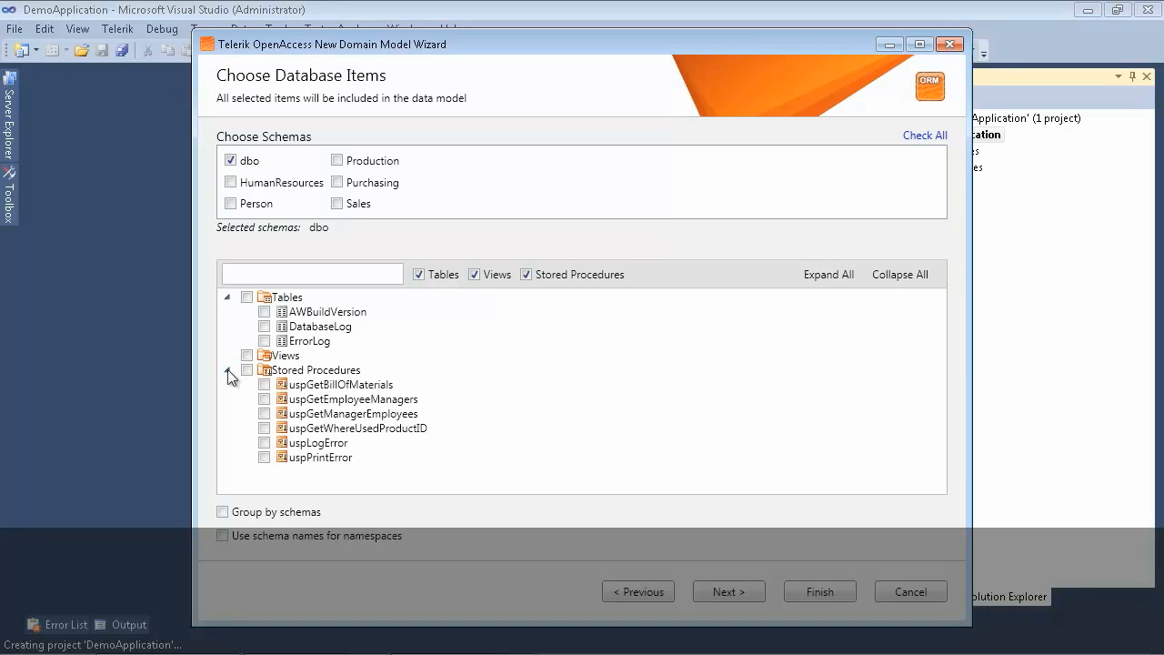
# Collapse the Tables and Stored Procedures groups and add the Person and Sales schemas to the schema selection.
pyautogui.click(228, 370)
pyautogui.click(228, 297)
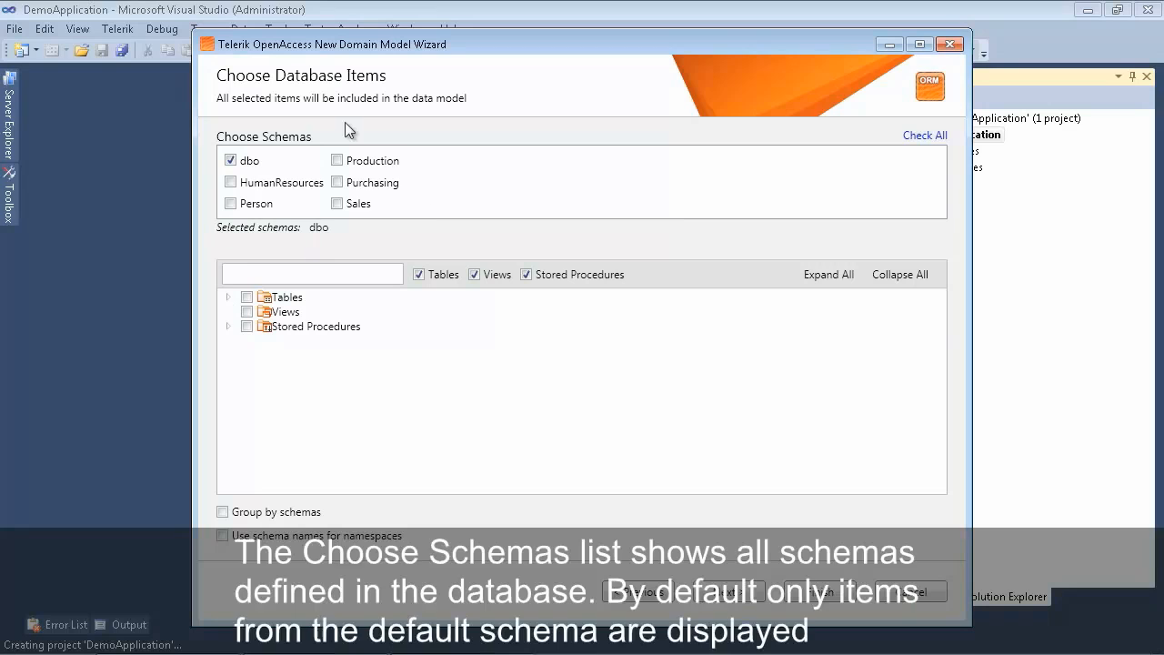
pyautogui.click(230, 204)
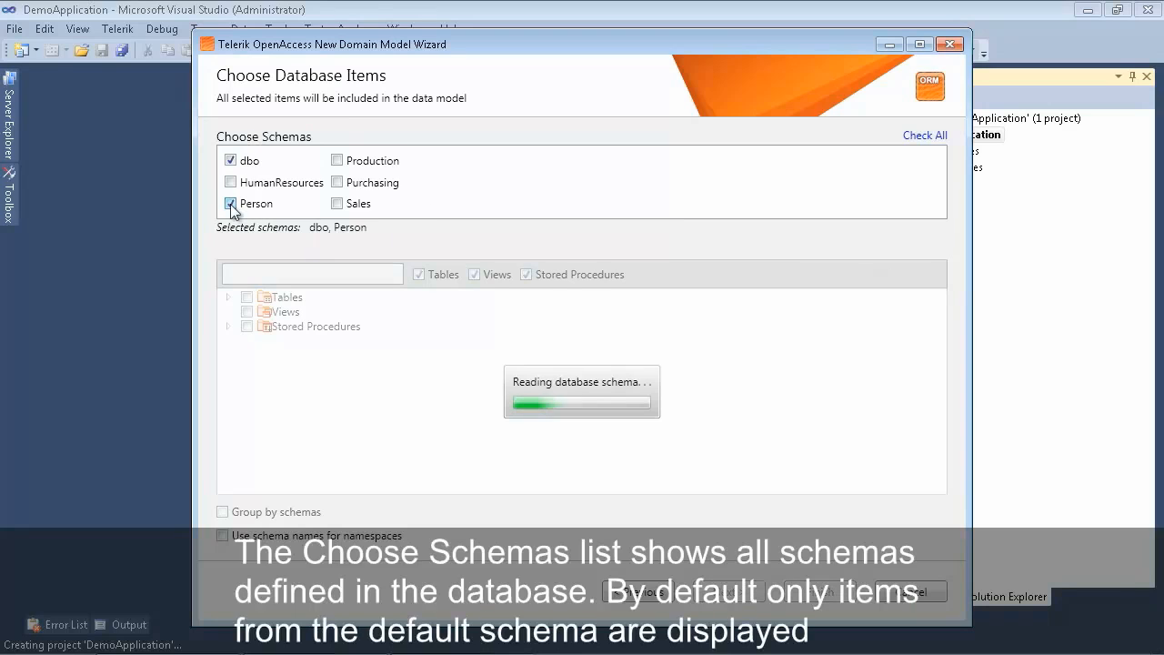
pyautogui.click(338, 204)
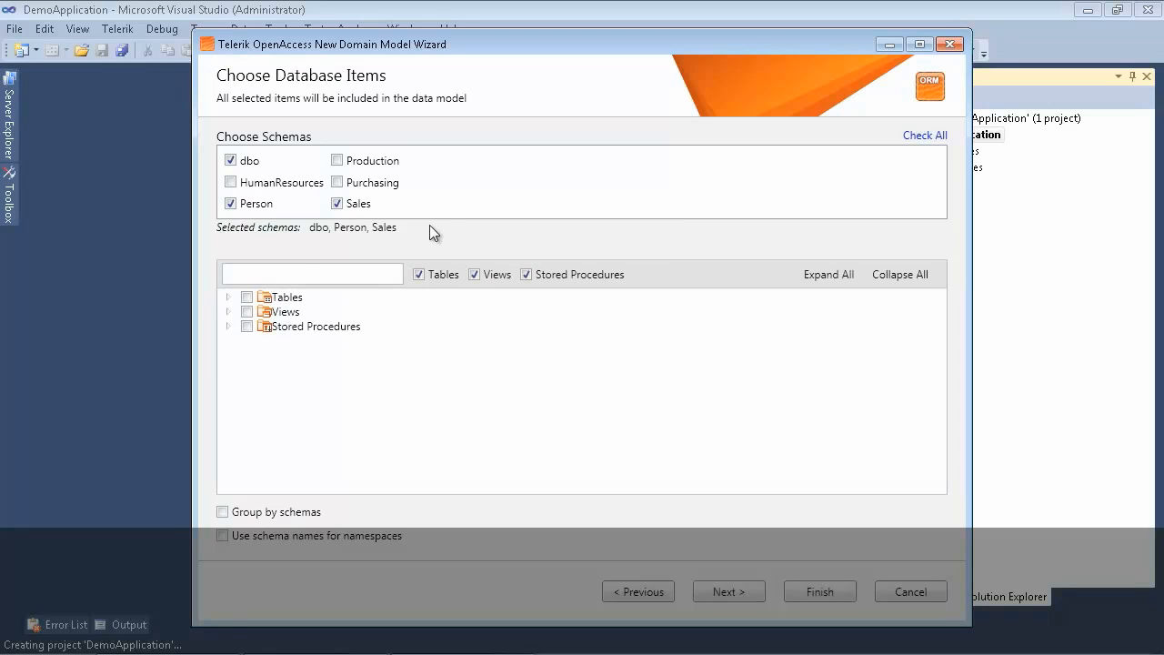
# Search the expanded Tables group for Address, and clear the search and collapse the group.
pyautogui.click(228, 295)
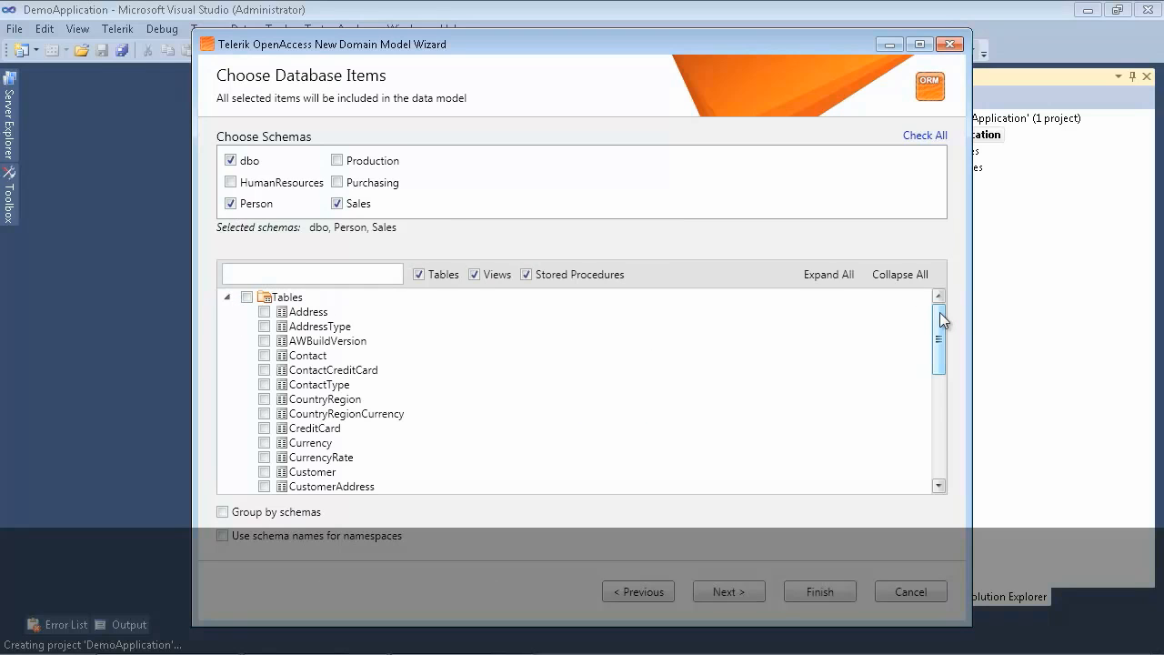
pyautogui.moveTo(939, 312)
pyautogui.mouseDown()
pyautogui.moveTo(943, 433)
pyautogui.moveTo(940, 314)
pyautogui.mouseUp()
pyautogui.click(341, 269)
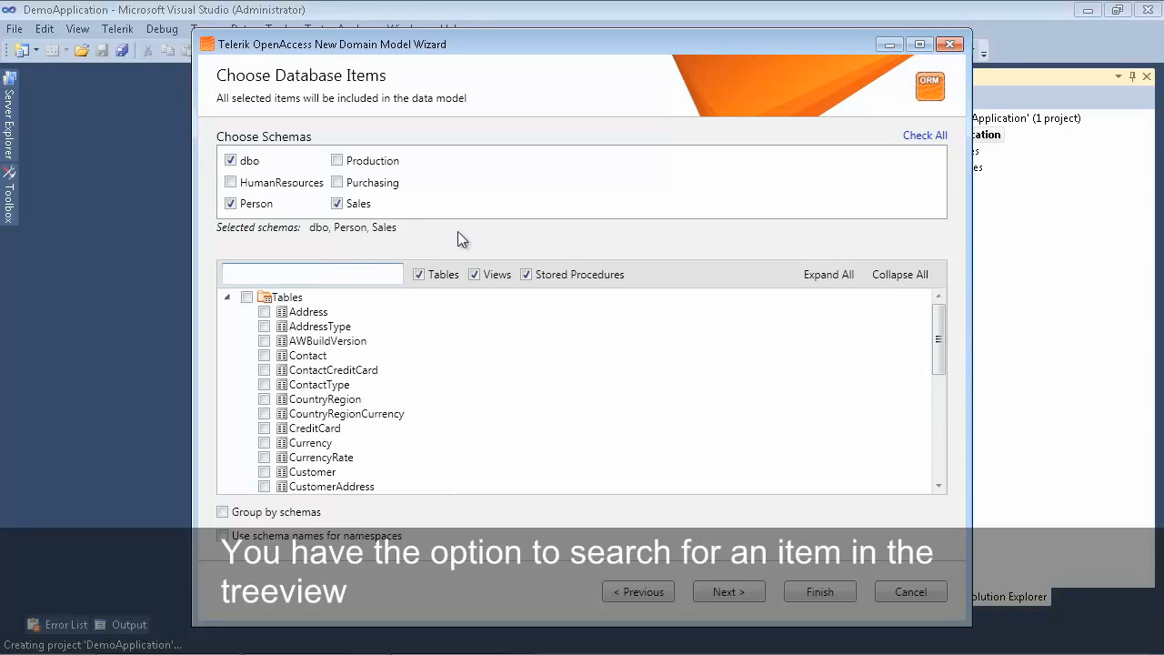
pyautogui.write('Address')
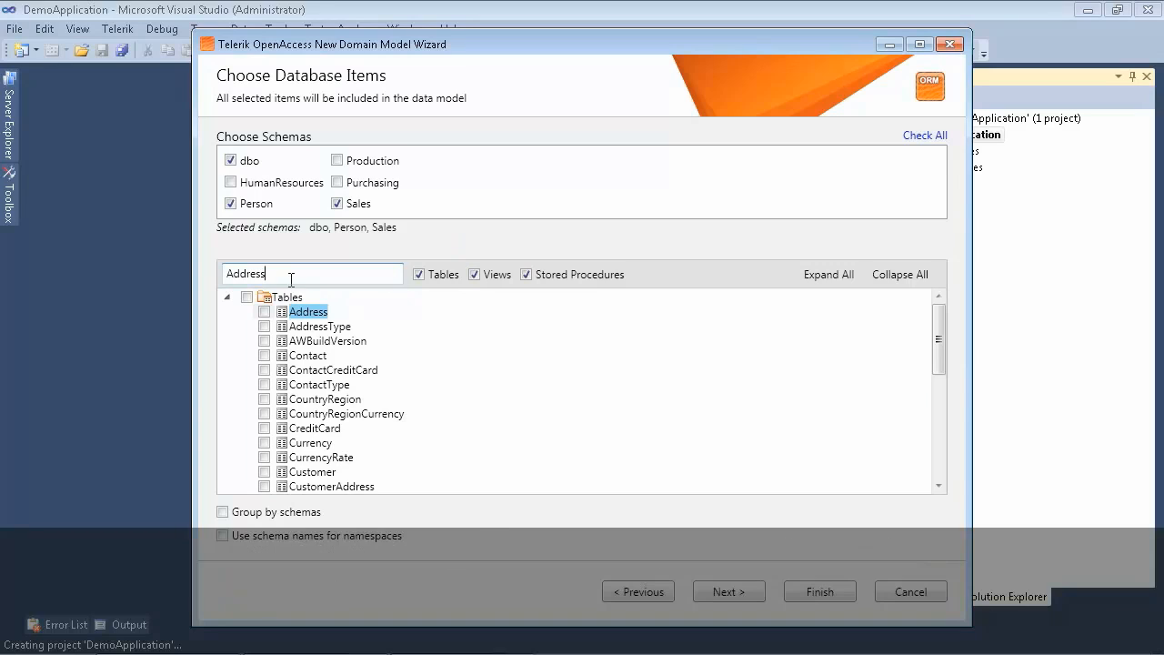
pyautogui.moveTo(291, 276); pyautogui.dragTo(232, 267)
pyautogui.moveTo(301, 272); pyautogui.dragTo(211, 274)
pyautogui.press('BackSpace')
pyautogui.click(228, 297)
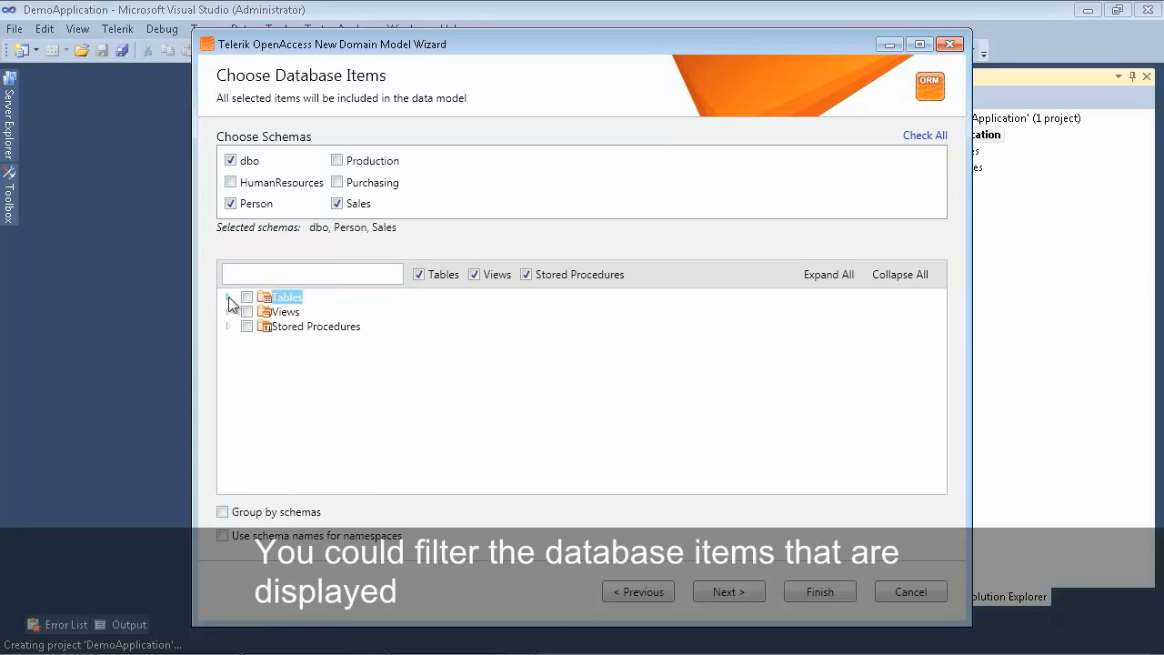
# Filter the displayed database items to tables and stored procedures only, excluding views.
pyautogui.click(420, 274)
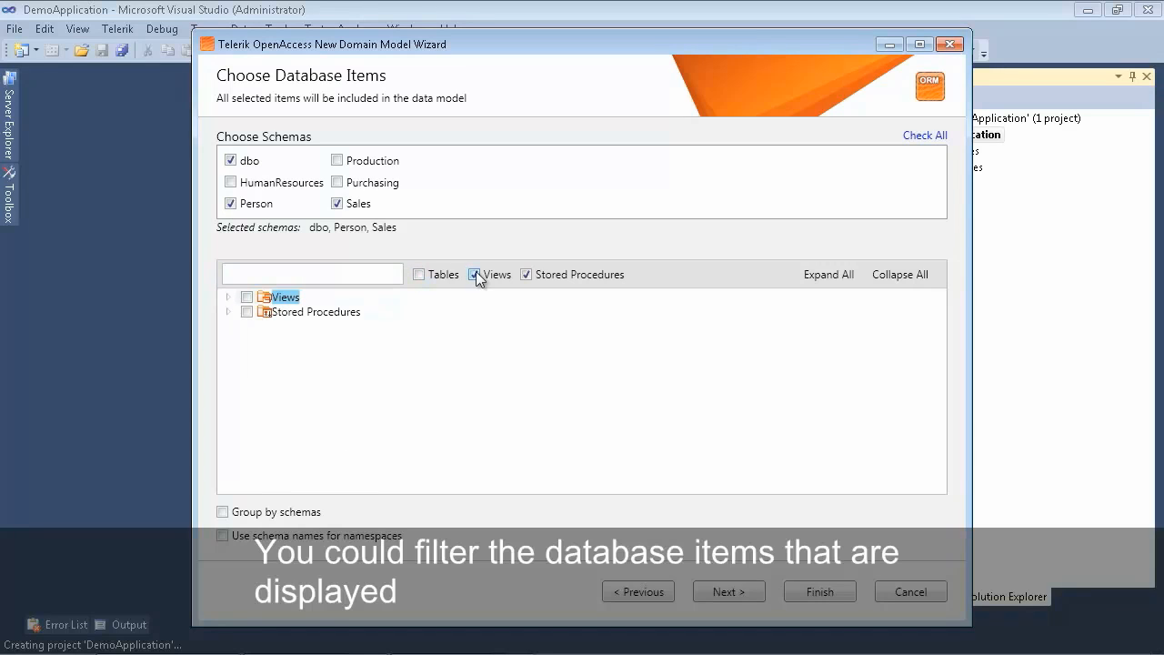
pyautogui.click(475, 273)
pyautogui.click(527, 273)
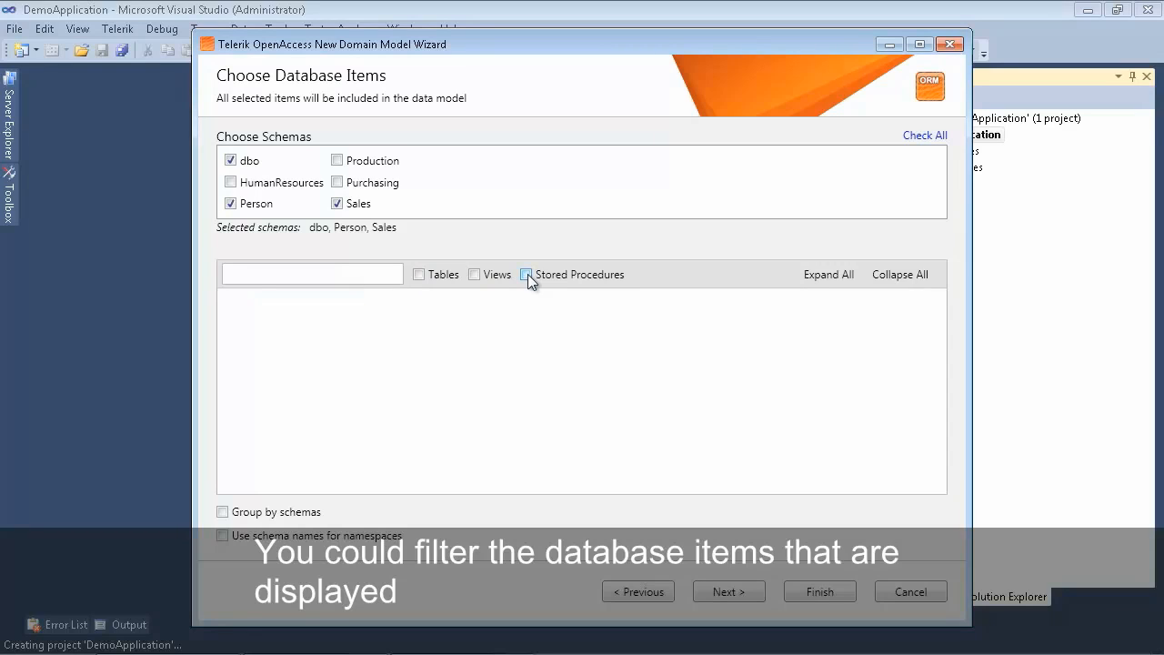
pyautogui.click(527, 275)
pyautogui.click(418, 276)
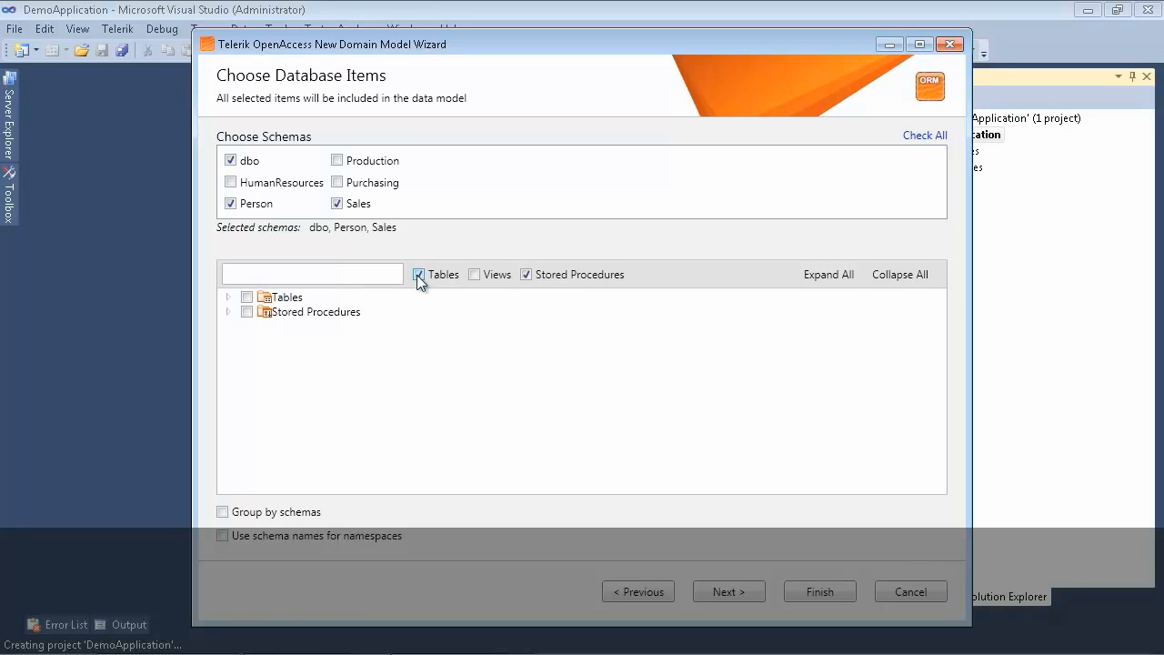
# Group the database items by schemas and include the ErrorLog table of the Default schema.
pyautogui.click(222, 513)
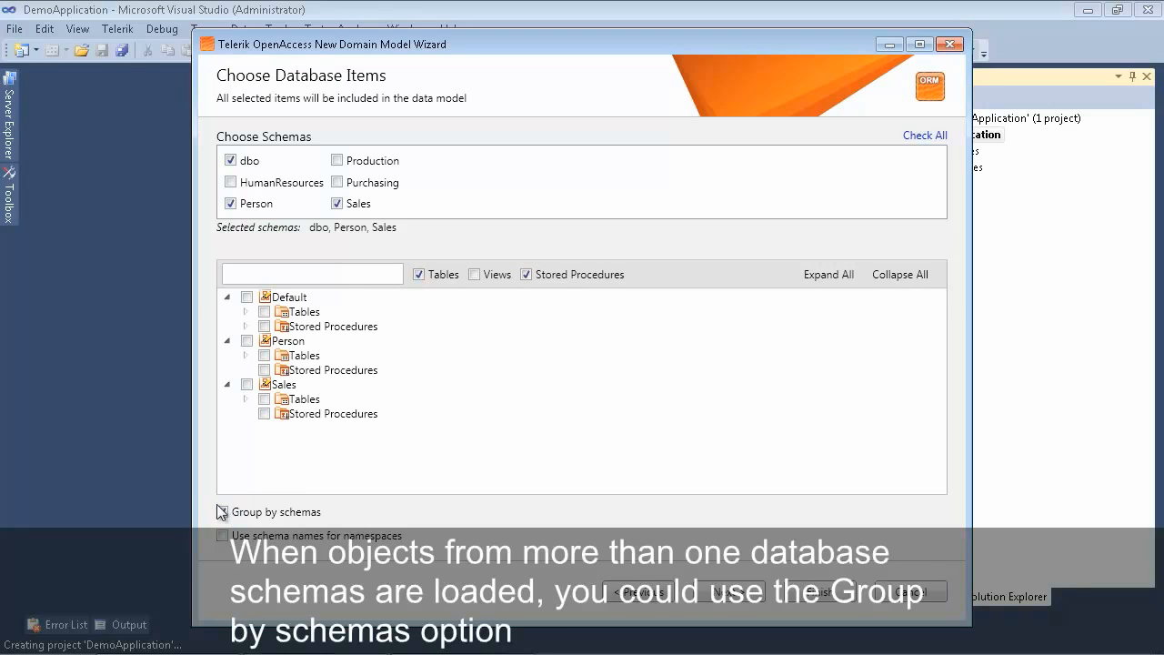
pyautogui.click(245, 312)
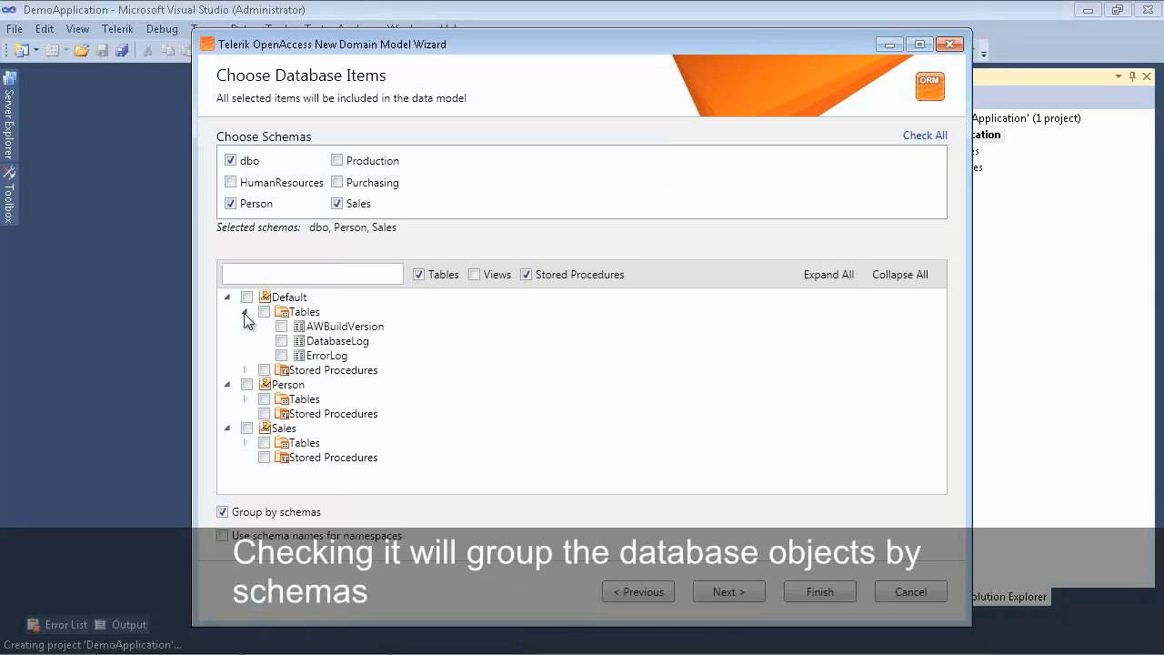
pyautogui.click(281, 355)
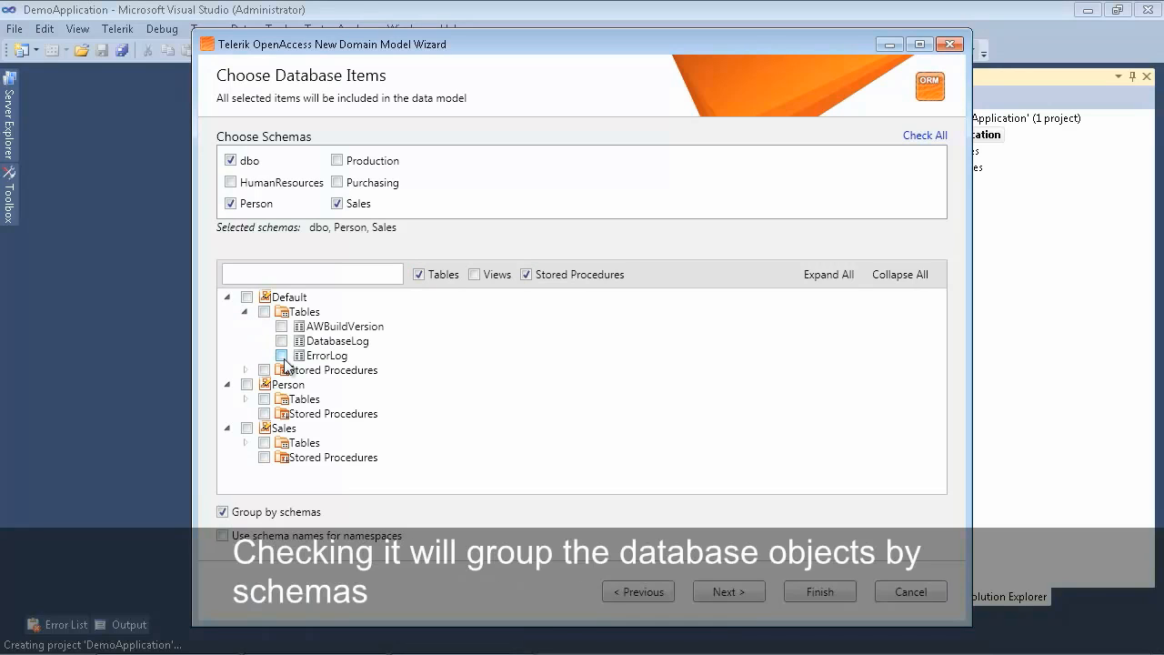
# Include the Address, AddressType and Contact tables of the Person schema in the data model.
pyautogui.click(245, 399)
pyautogui.click(281, 414)
pyautogui.click(281, 428)
pyautogui.click(281, 443)
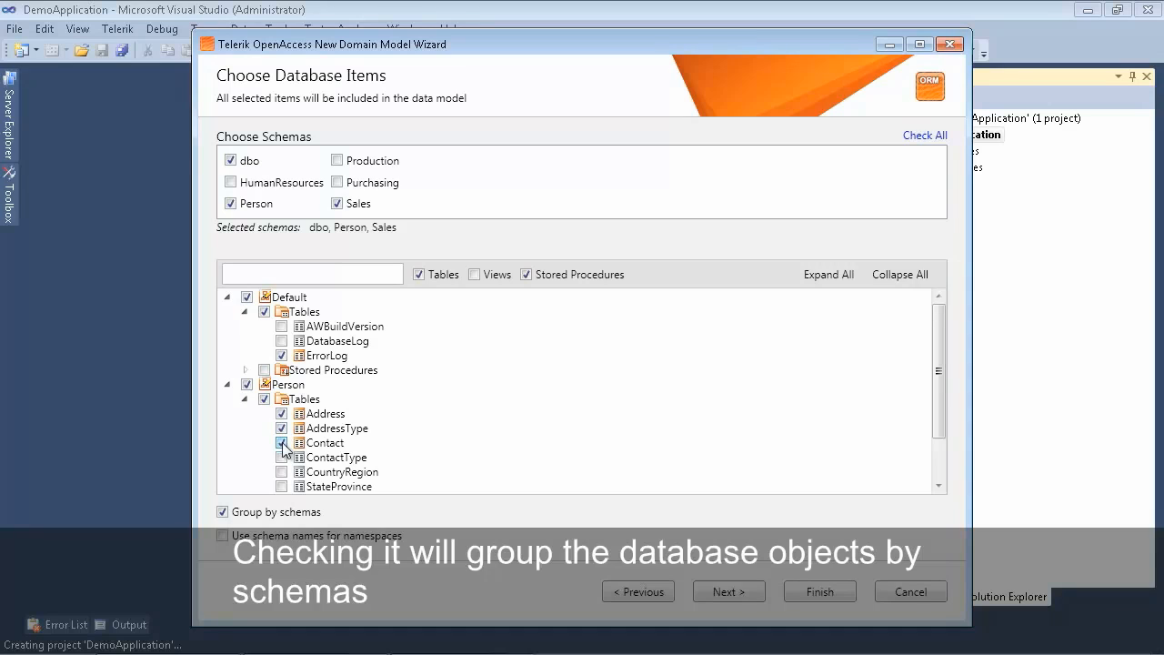
# Include the CreditCard and Currency tables of the Sales schema in the data model.
pyautogui.moveTo(939, 346); pyautogui.dragTo(928, 472)
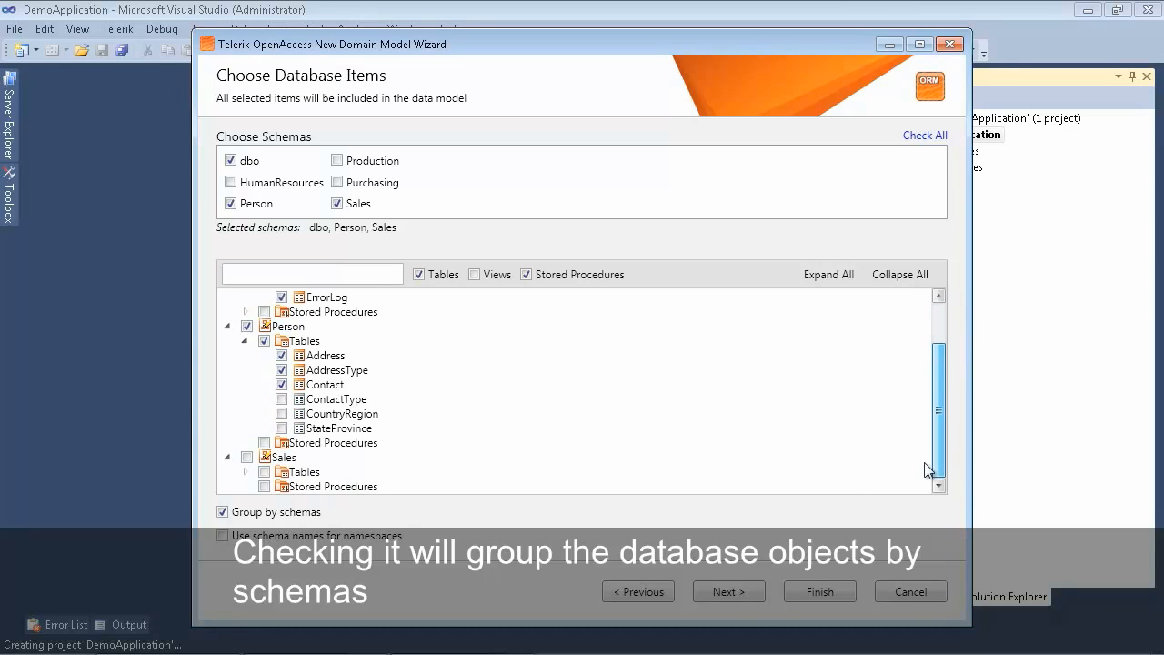
pyautogui.click(245, 470)
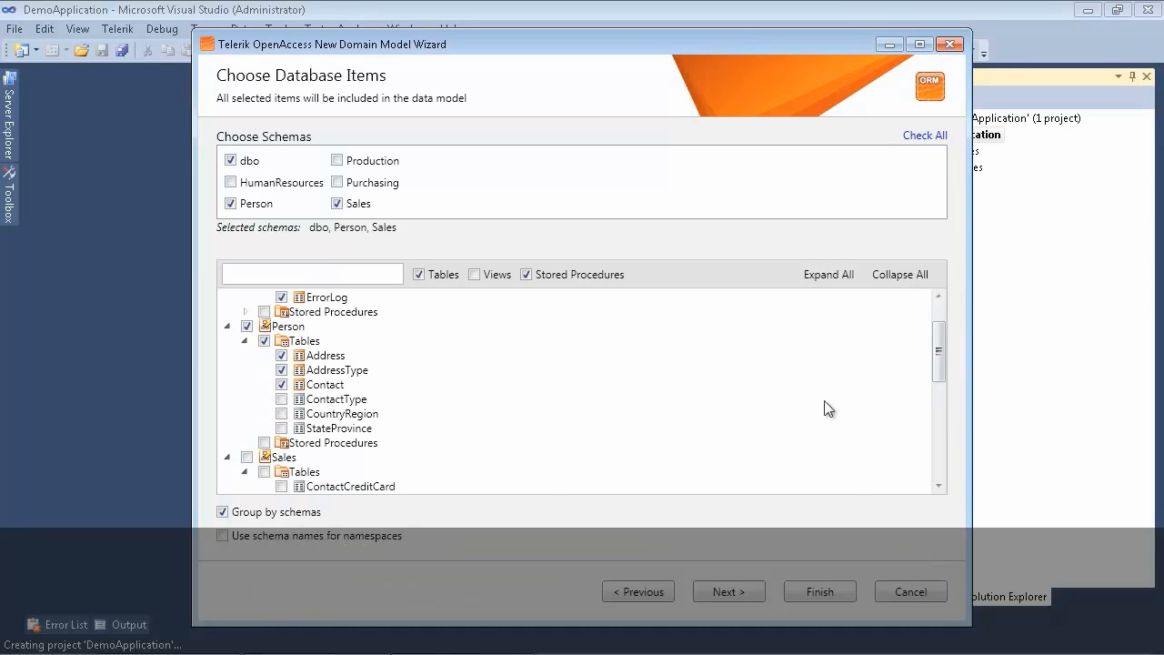
pyautogui.moveTo(940, 348); pyautogui.dragTo(932, 378)
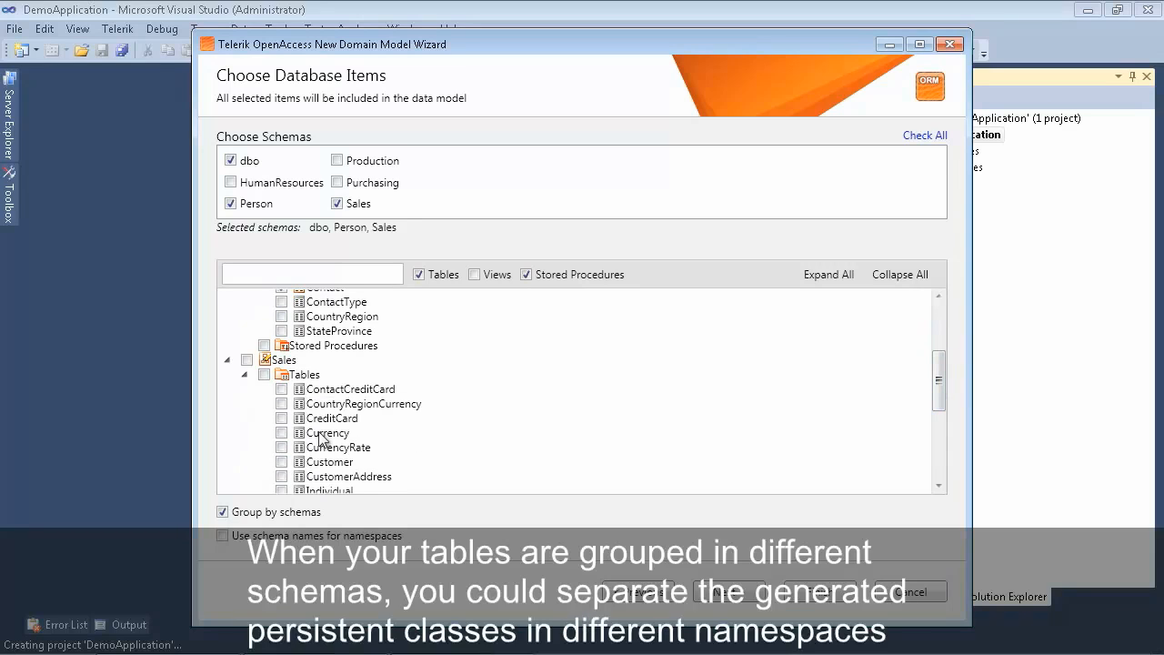
pyautogui.click(282, 418)
pyautogui.click(281, 432)
# Enable the use of schema names for namespaces and continue to the naming rules.
pyautogui.click(223, 536)
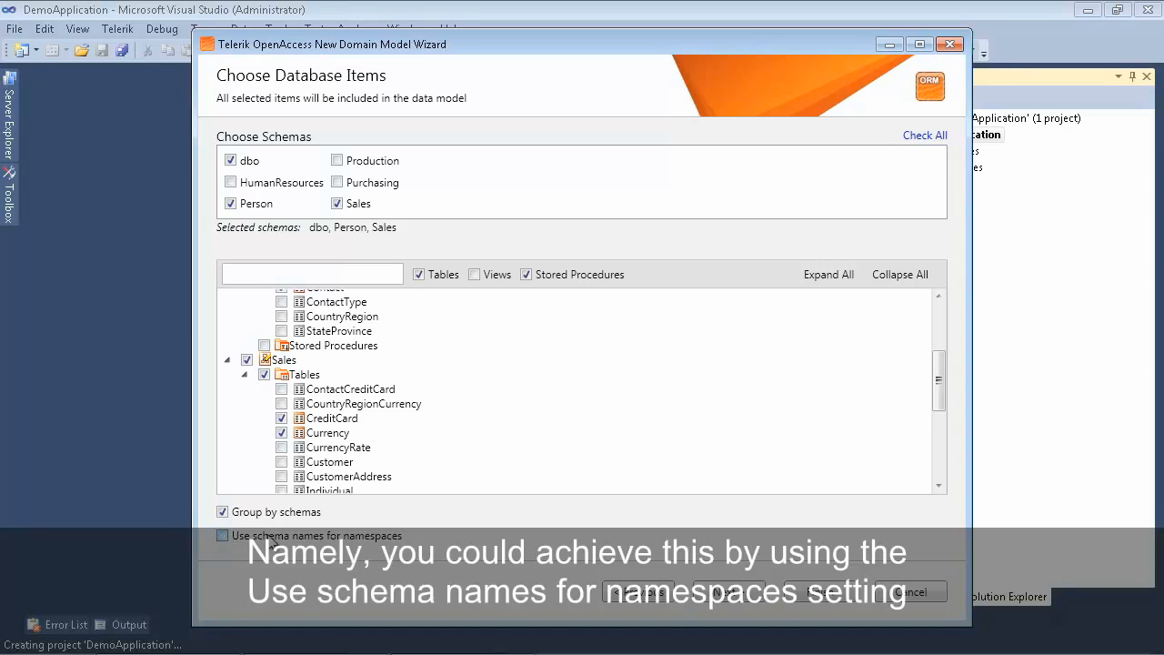
pyautogui.click(728, 593)
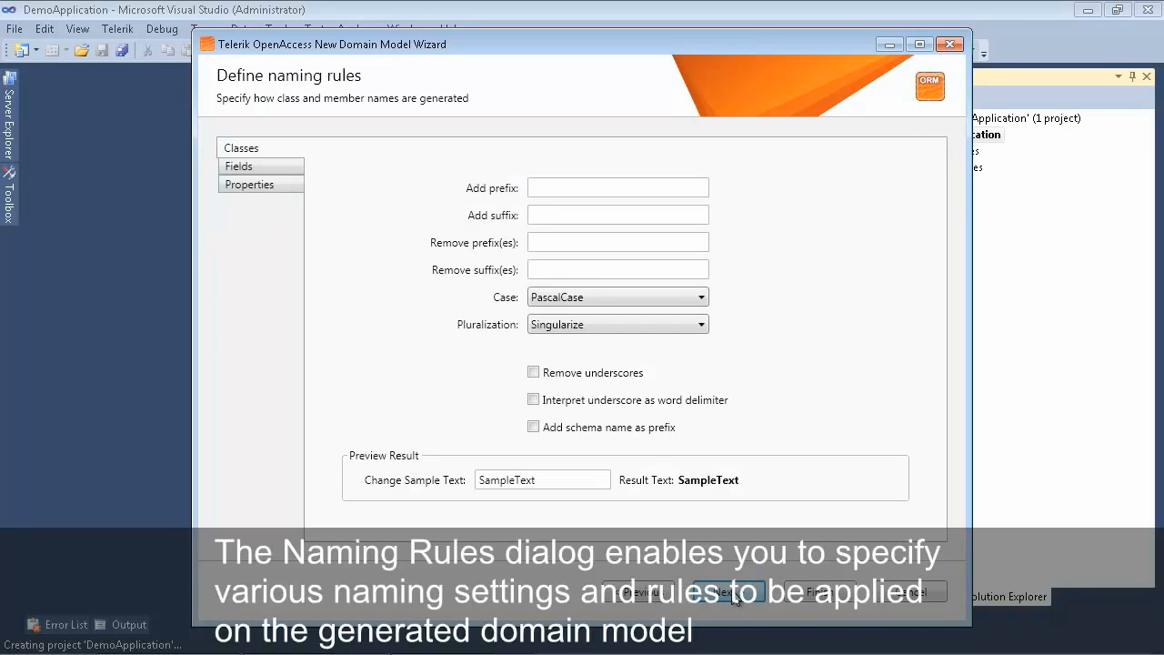
# Review the naming rules for fields and properties, and return to the rules for classes.
pyautogui.click(250, 167)
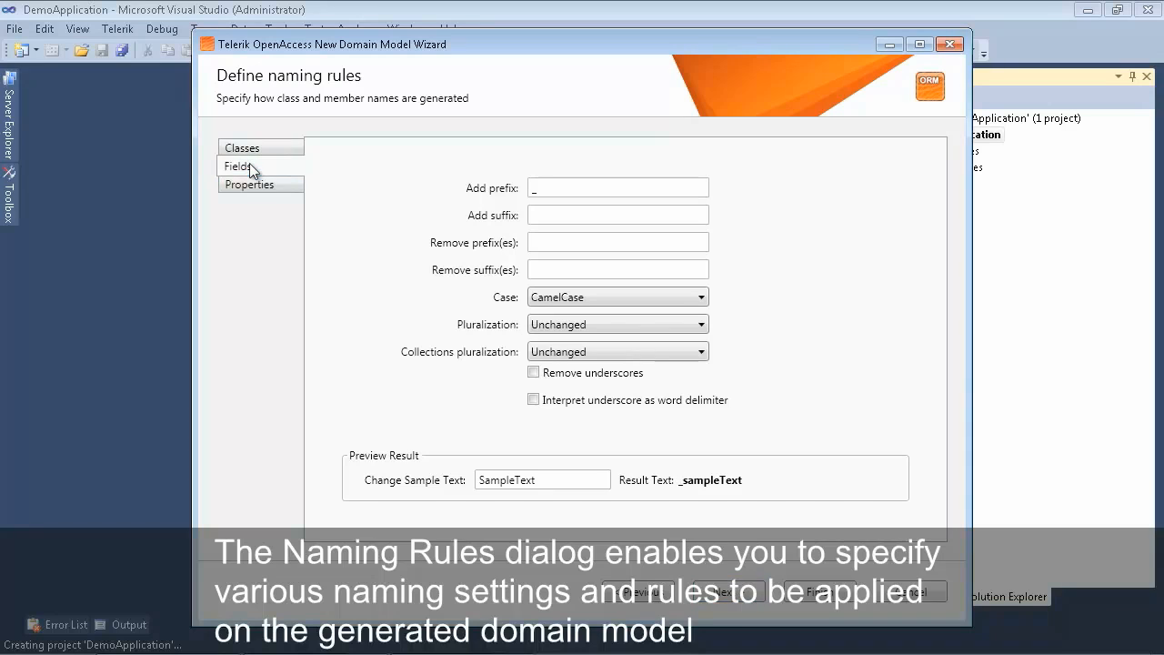
pyautogui.click(250, 188)
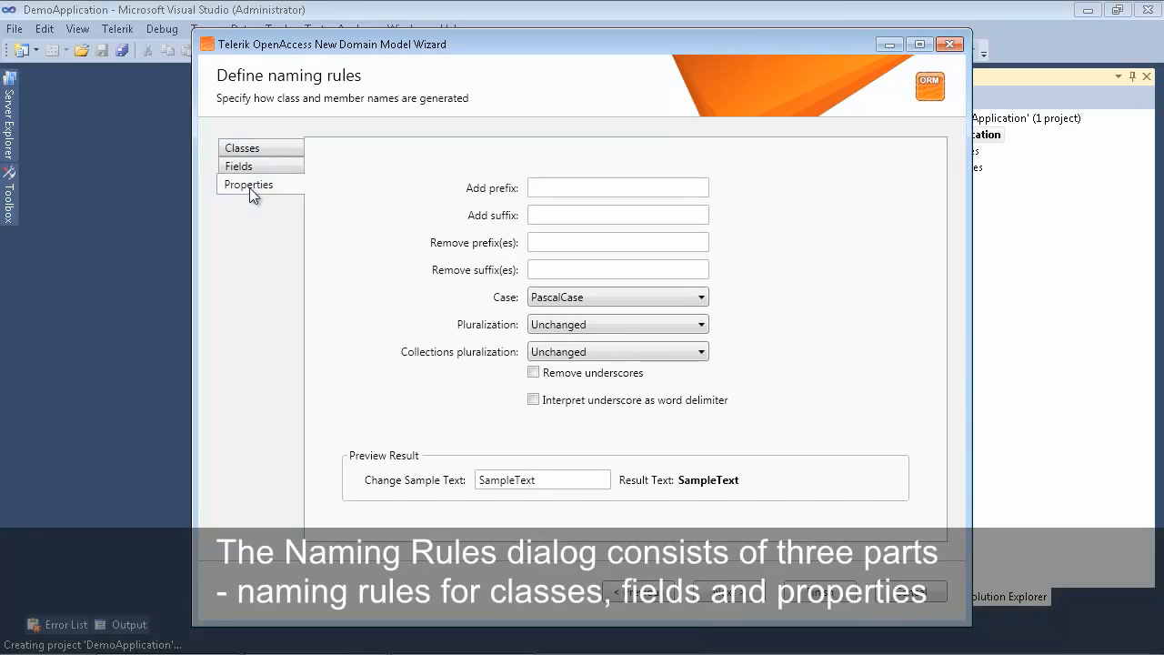
pyautogui.click(241, 149)
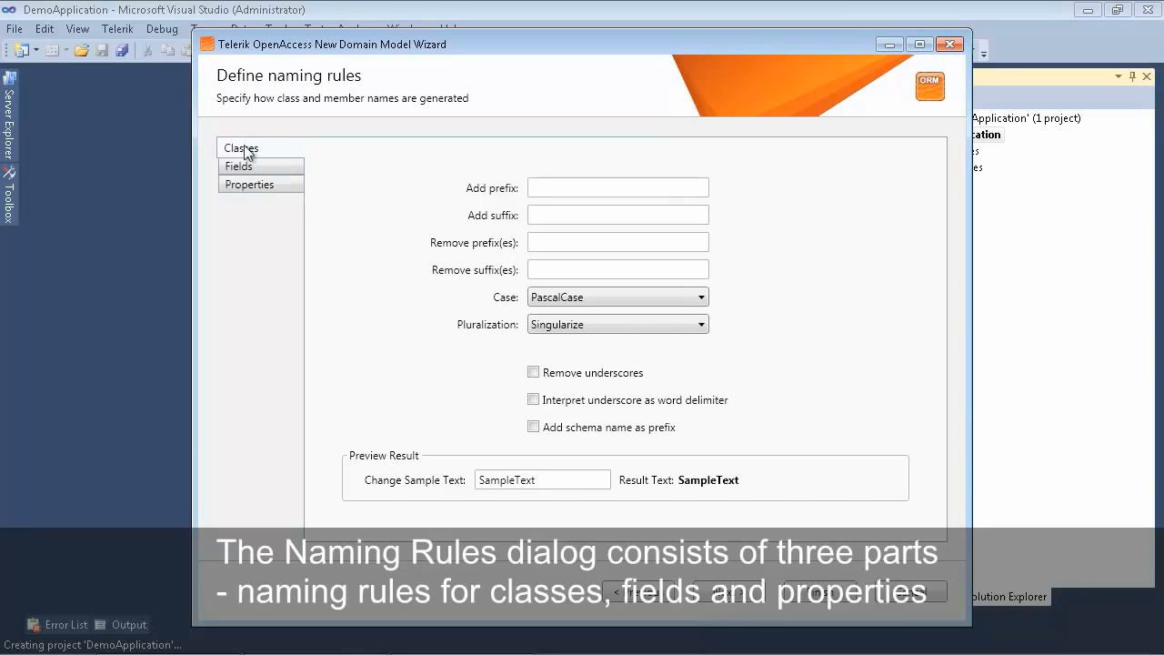
# Try adding the prefix PR and the suffix SU to class names, and clear both values.
pyautogui.click(558, 189)
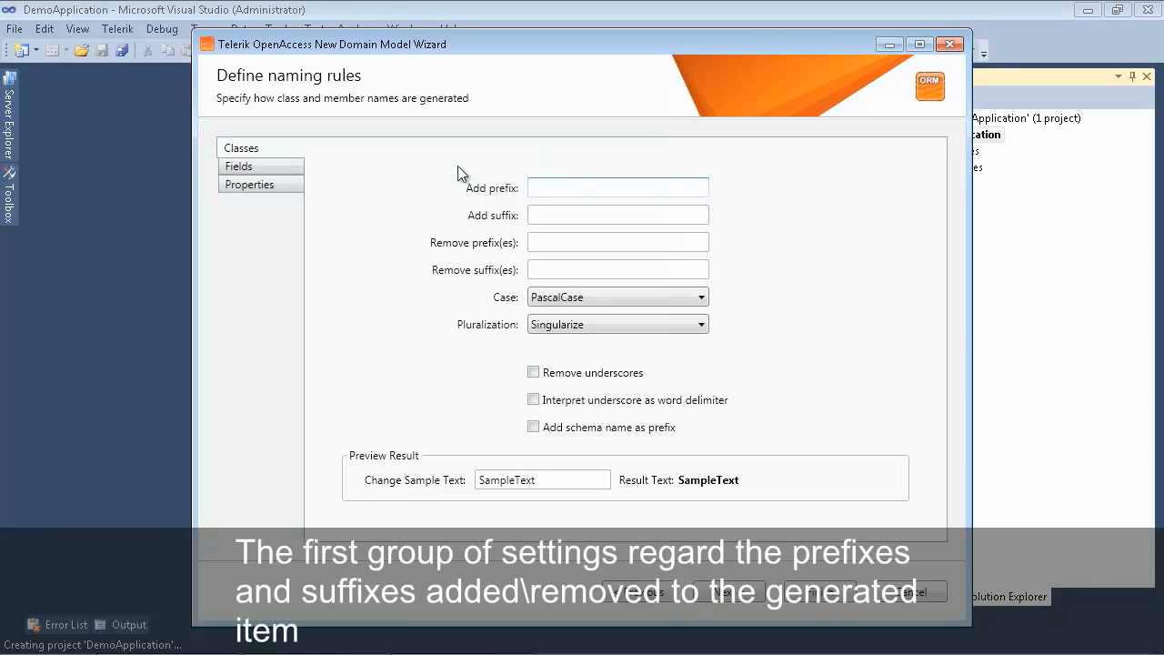
pyautogui.write('PR')
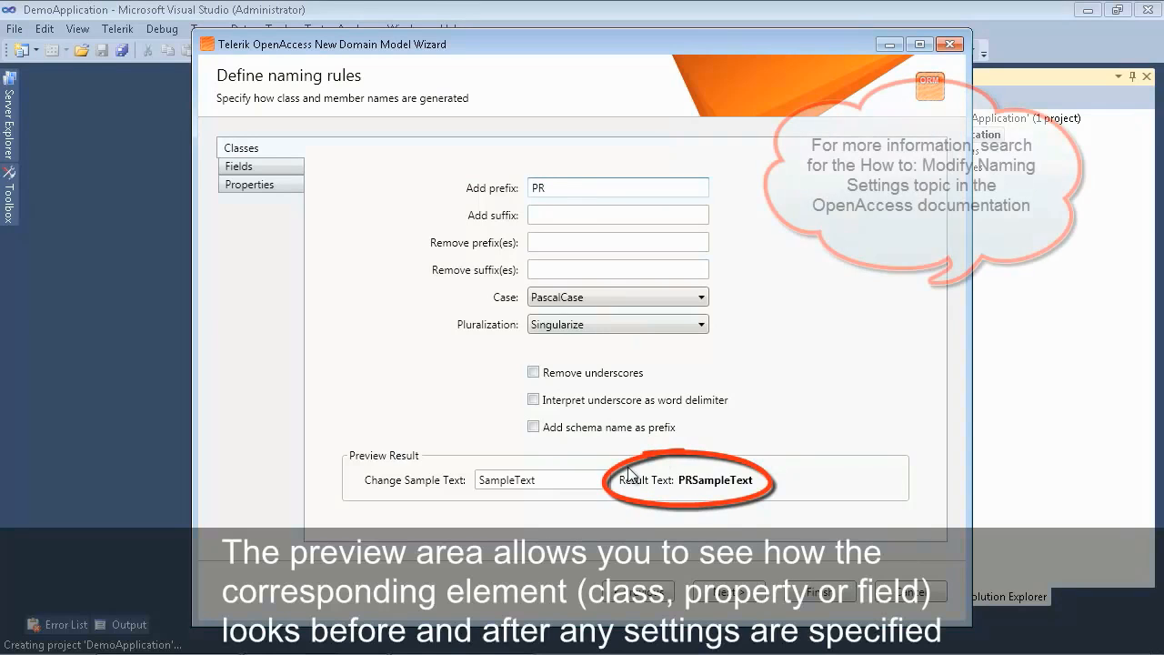
pyautogui.click(556, 215)
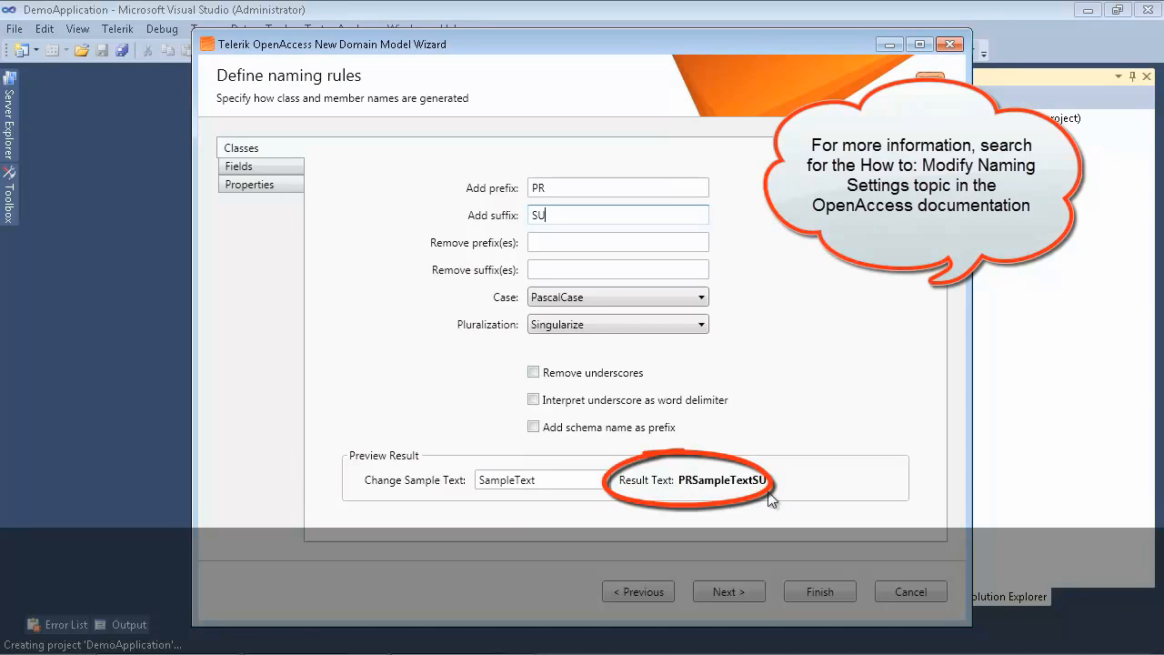
pyautogui.moveTo(582, 215); pyautogui.dragTo(534, 216)
pyautogui.press('BackSpace')
pyautogui.click(573, 187)
pyautogui.press('BackSpace')
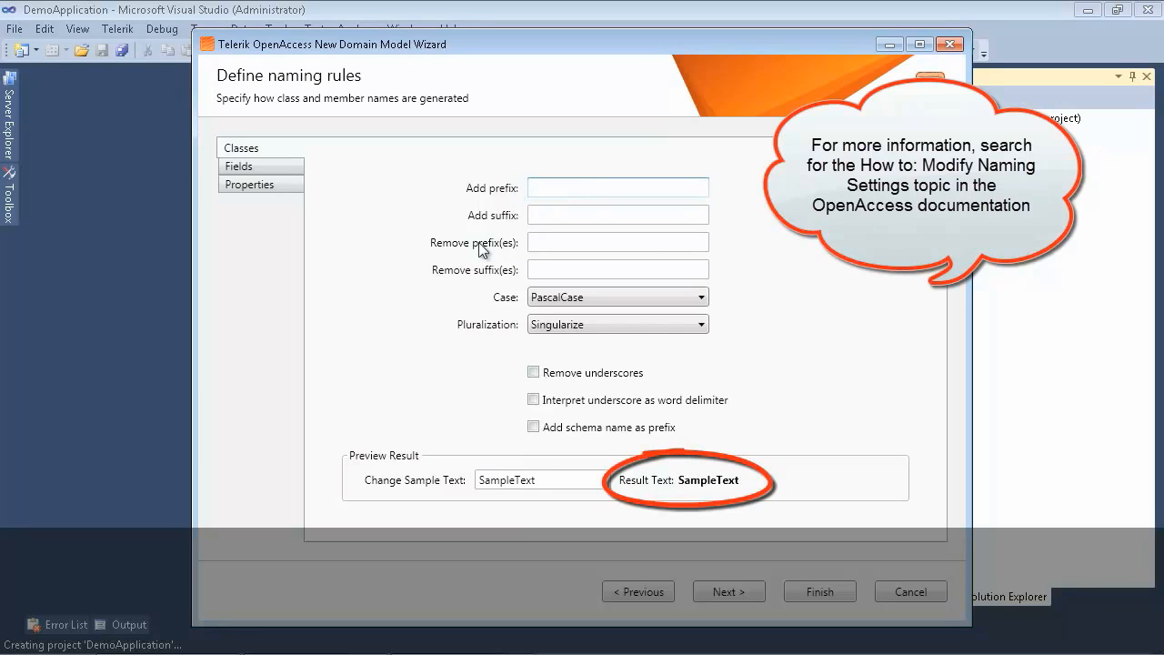
# Try removing the prefix Sa and the suffix xt from class names.
pyautogui.click(576, 241)
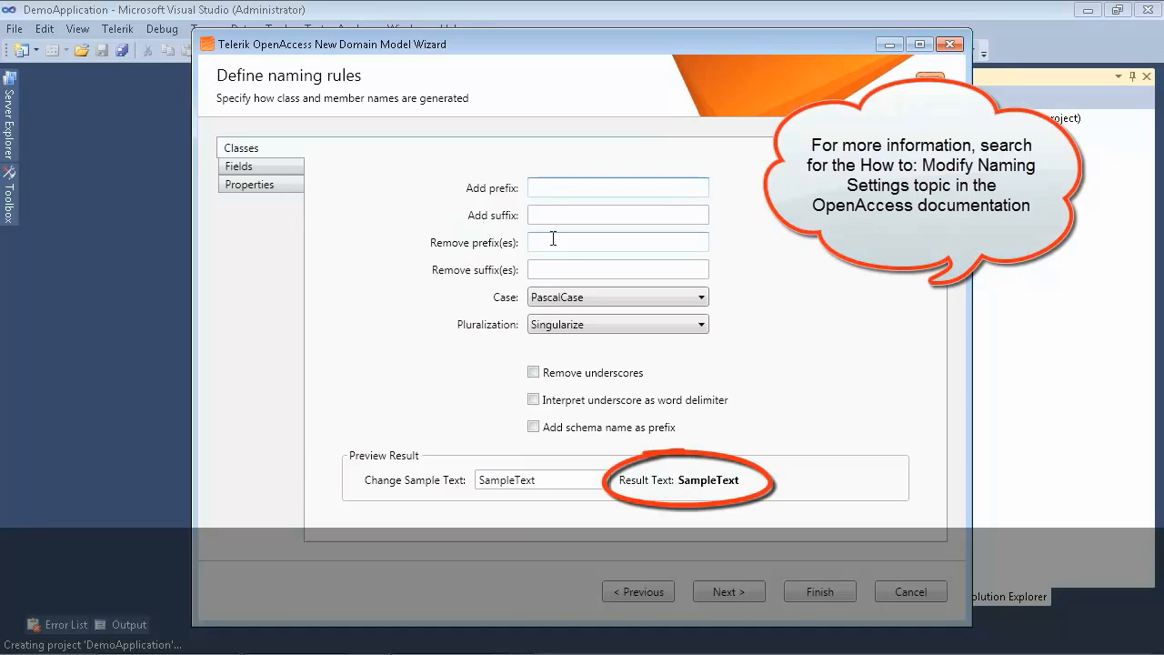
pyautogui.write('Sa')
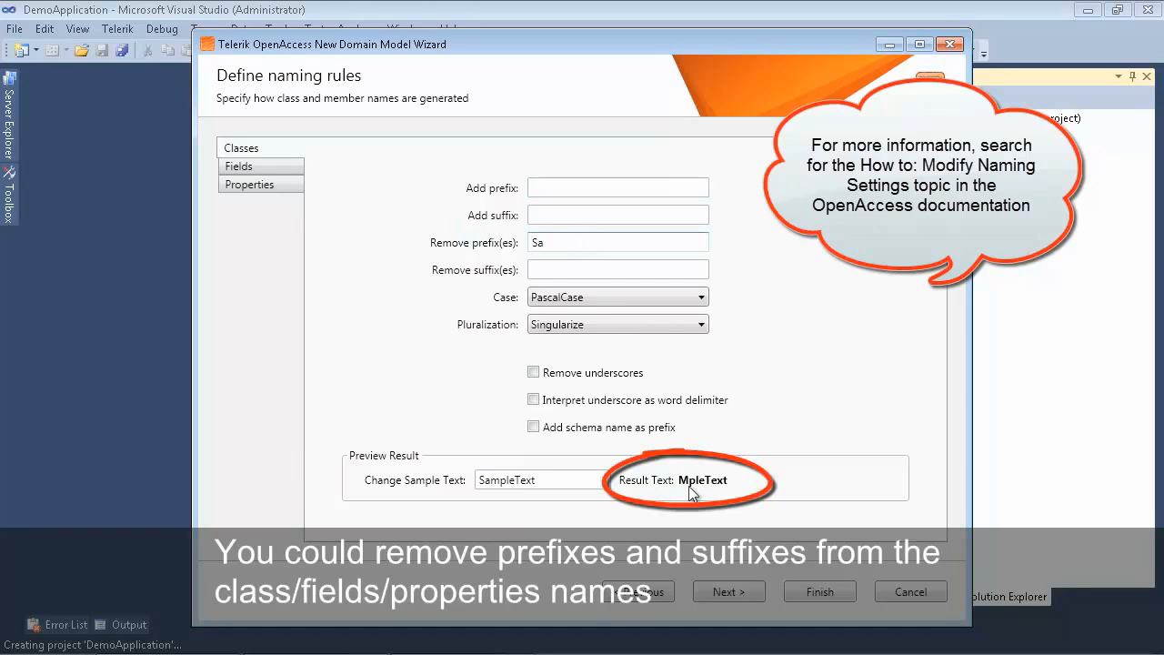
pyautogui.click(549, 270)
pyautogui.write('x')
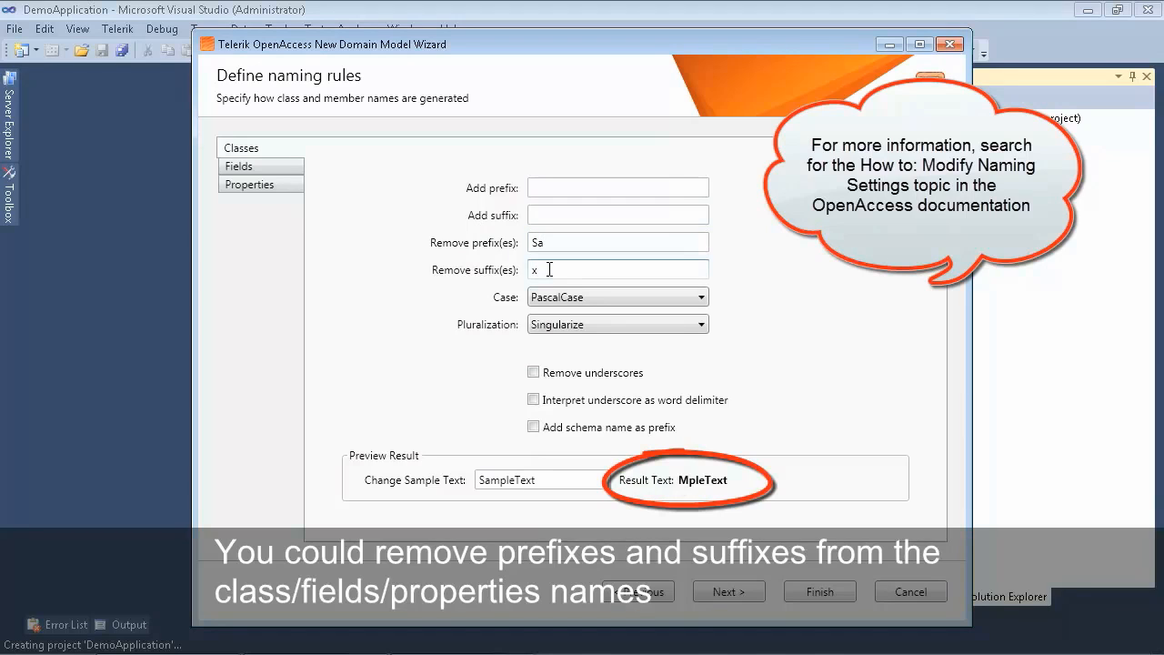
pyautogui.write('t')
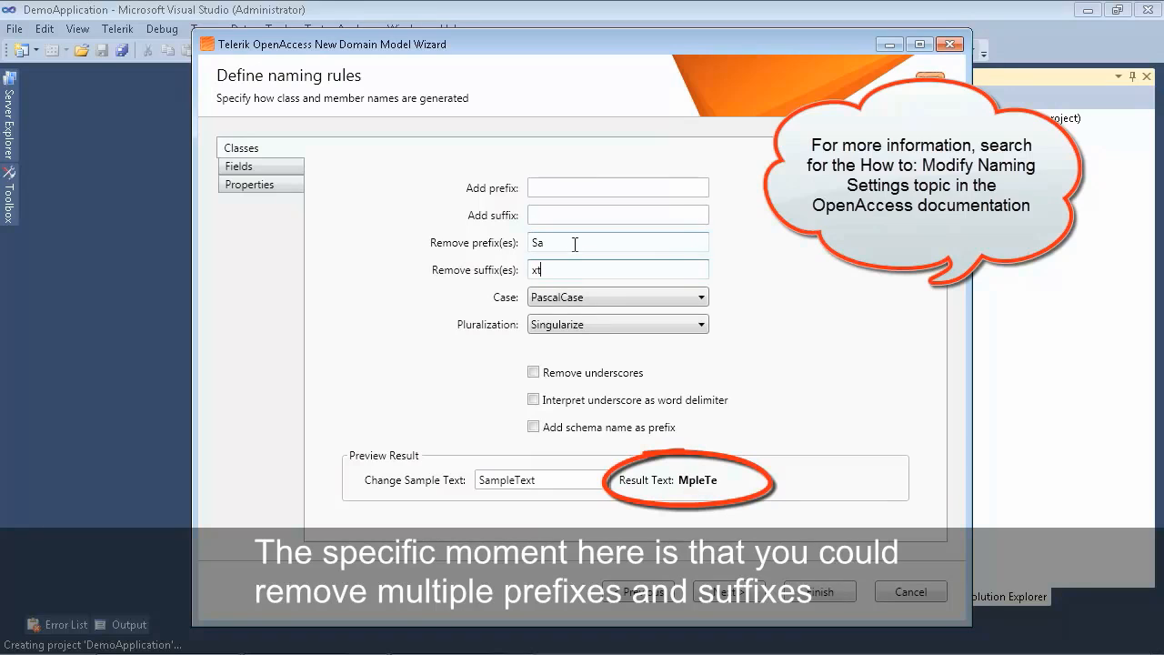
# Set the class name prefixes to remove to C;E and clear the suffixes to remove.
pyautogui.moveTo(567, 239); pyautogui.dragTo(515, 248)
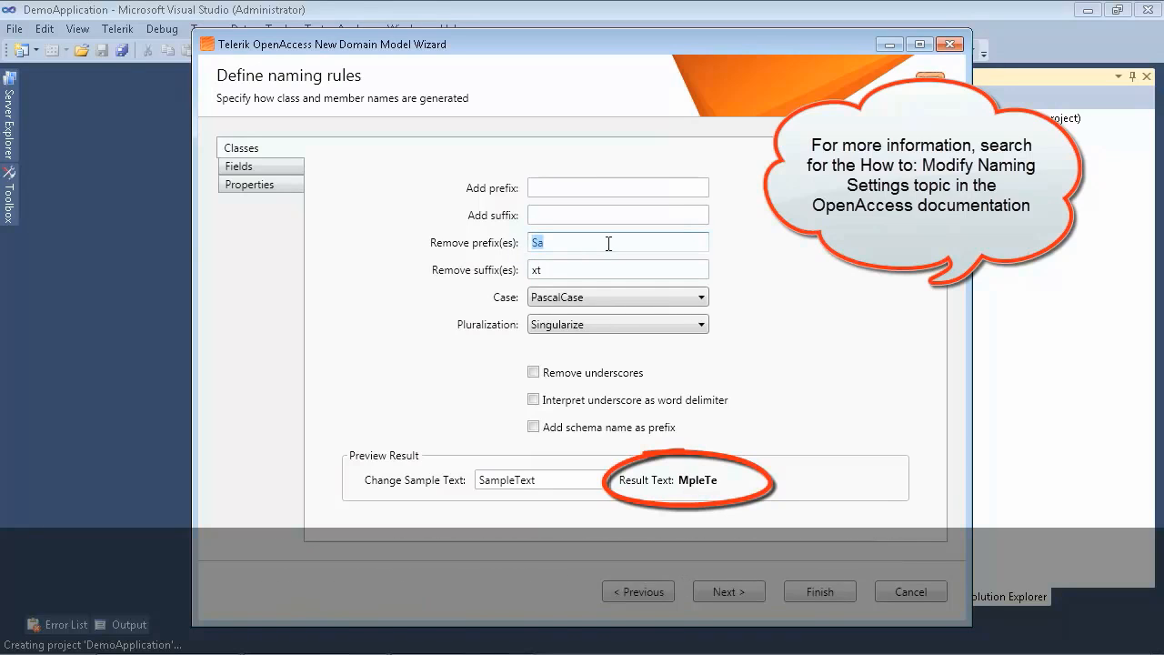
pyautogui.write('C,E')
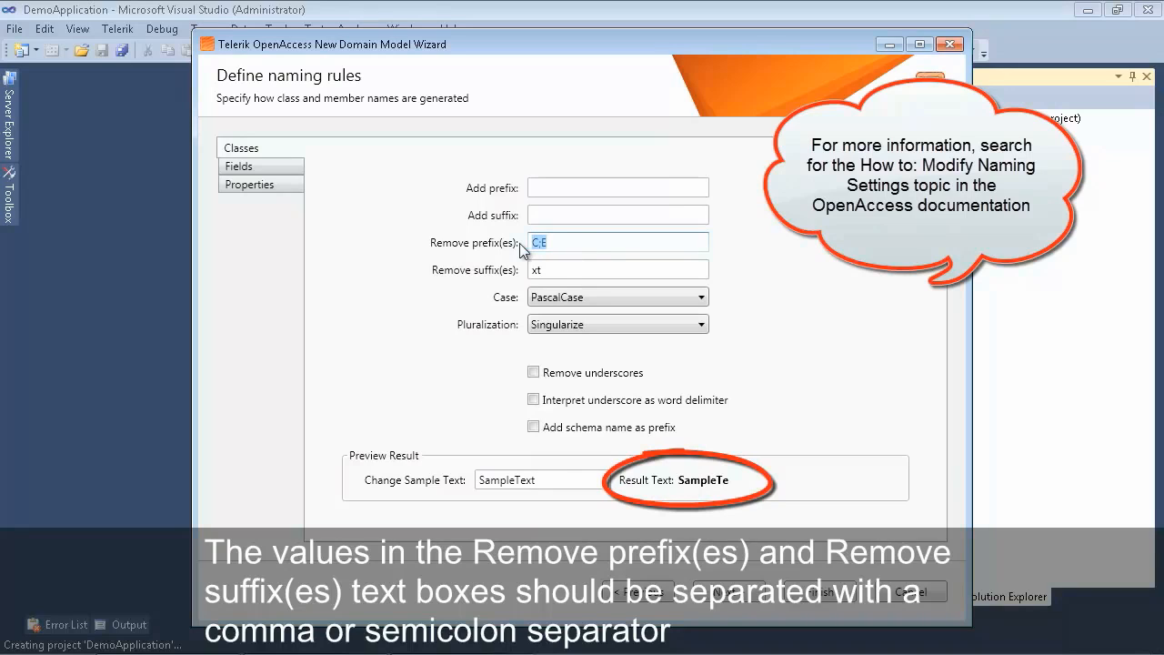
pyautogui.click(557, 270)
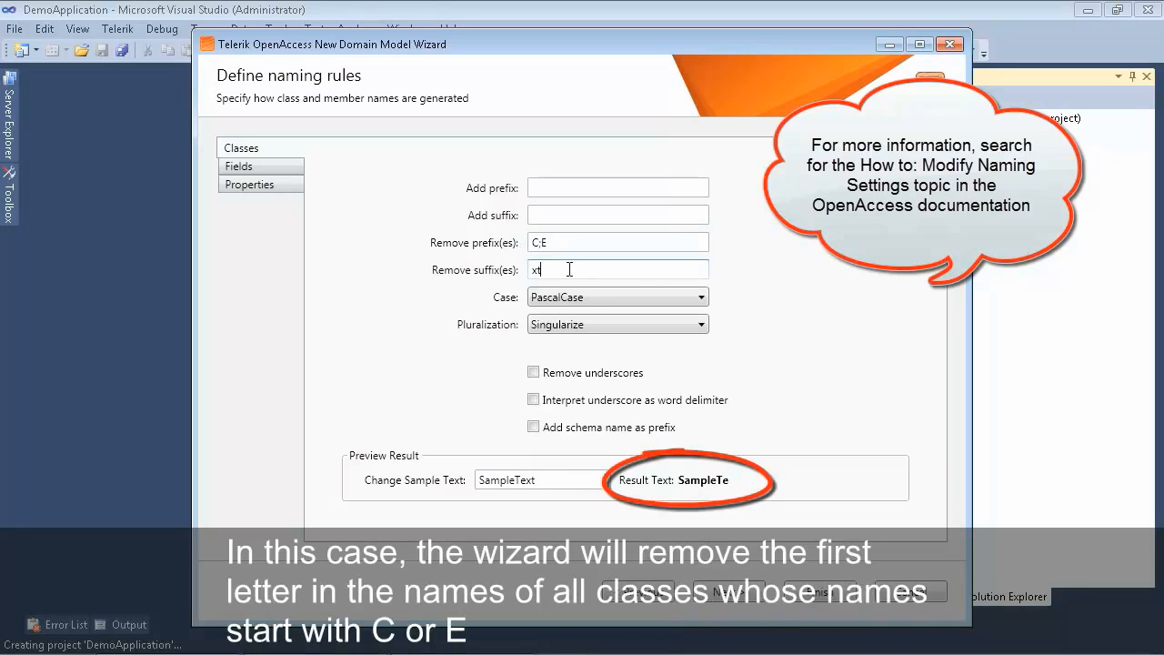
pyautogui.press('BackSpace')
pyautogui.press('BackSpace')
pyautogui.moveTo(567, 242); pyautogui.dragTo(514, 247)
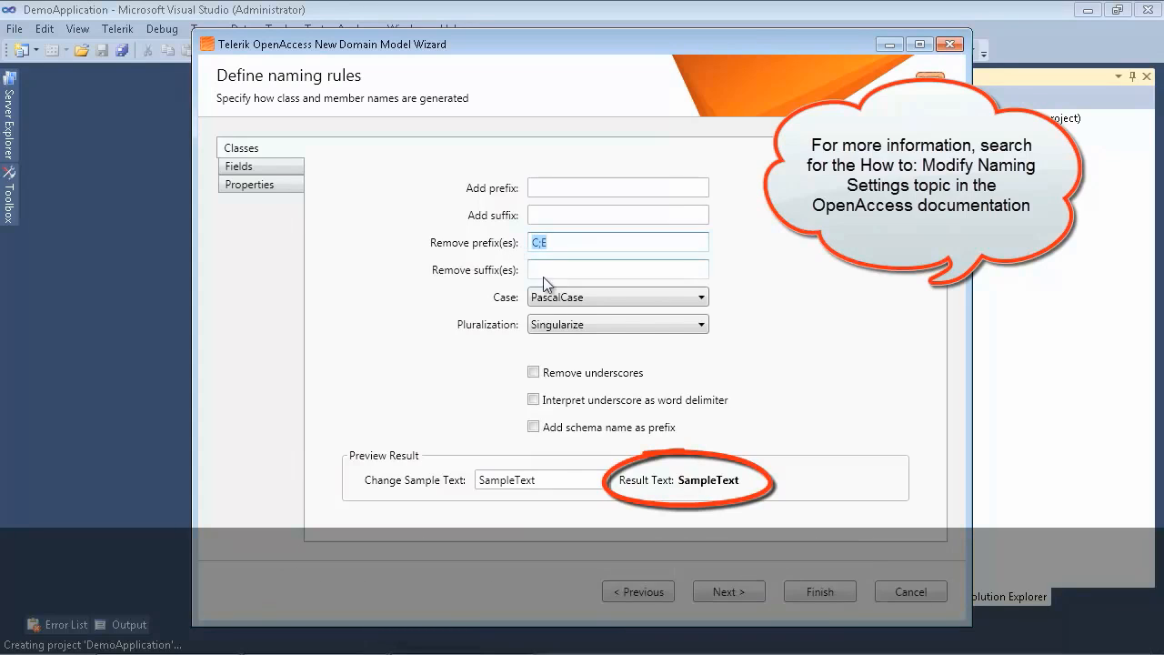
# Try the CamelCase and Upper casing options for class names, and return the case to PascalCase.
pyautogui.click(575, 300)
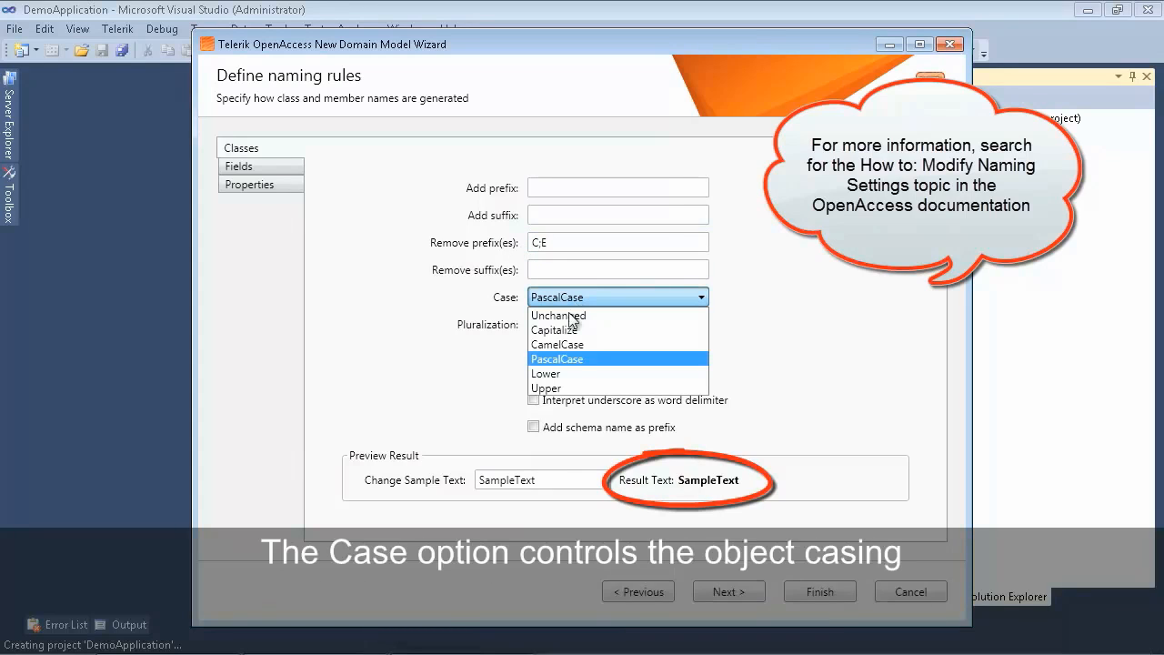
pyautogui.click(557, 344)
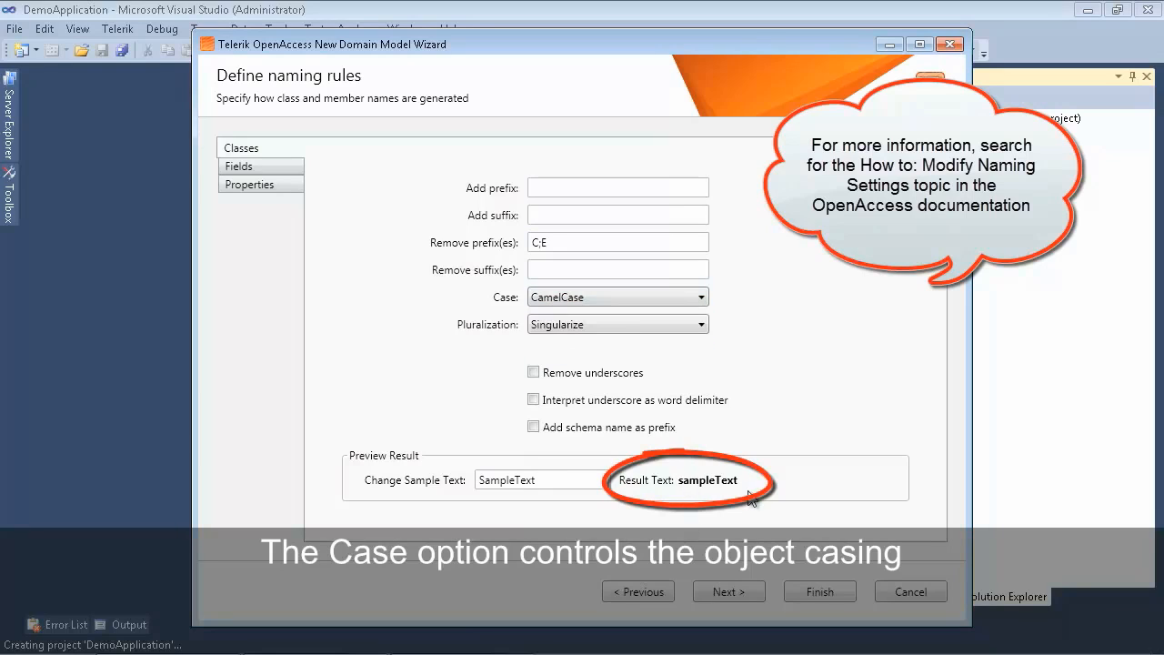
pyautogui.click(579, 298)
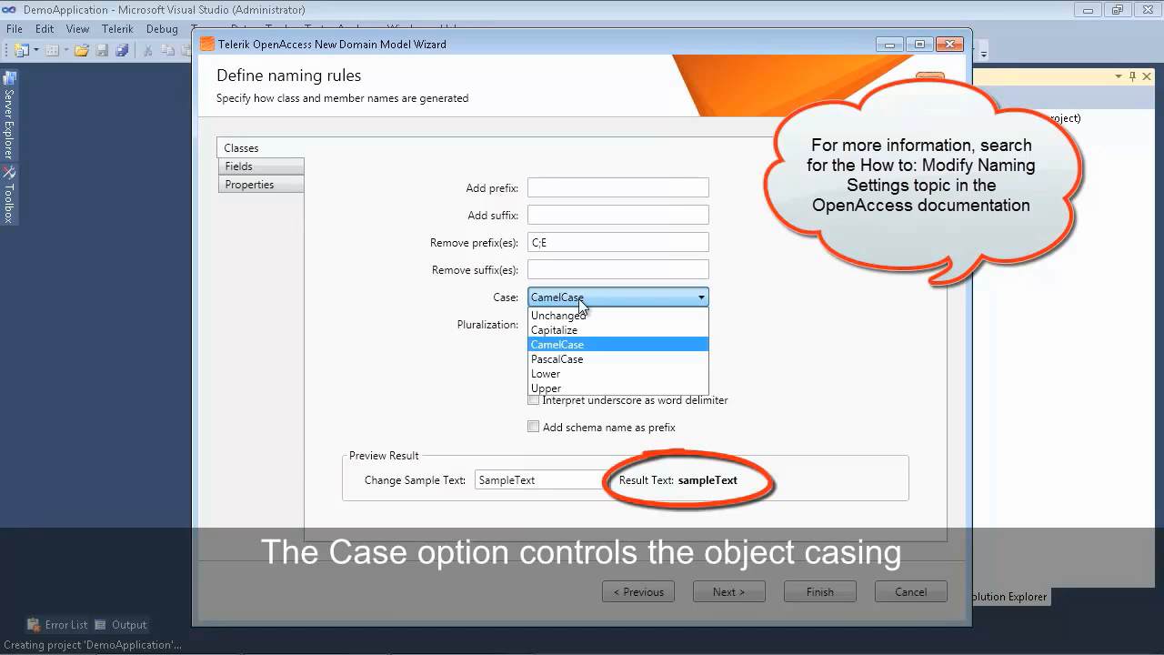
pyautogui.click(553, 391)
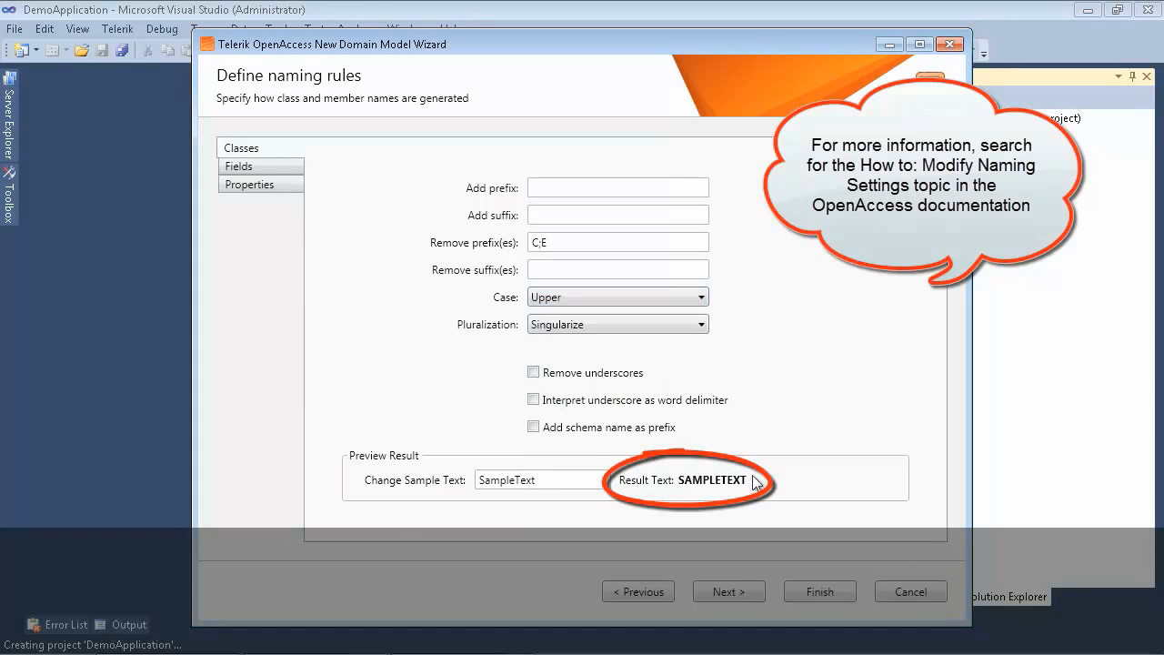
pyautogui.click(587, 296)
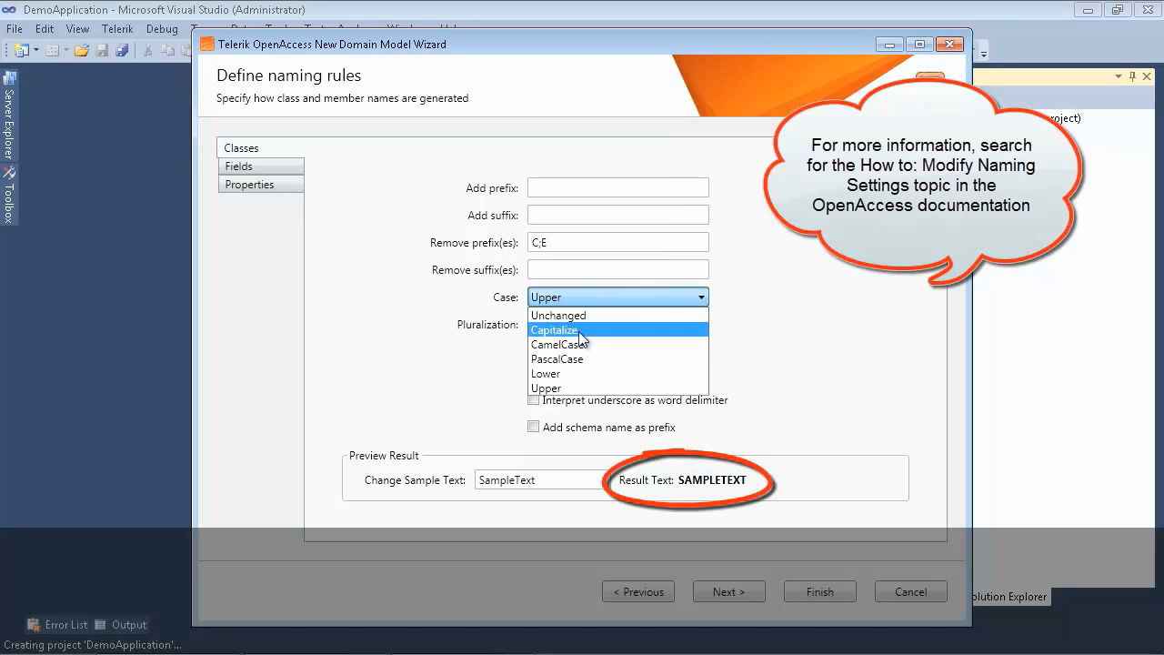
pyautogui.click(575, 363)
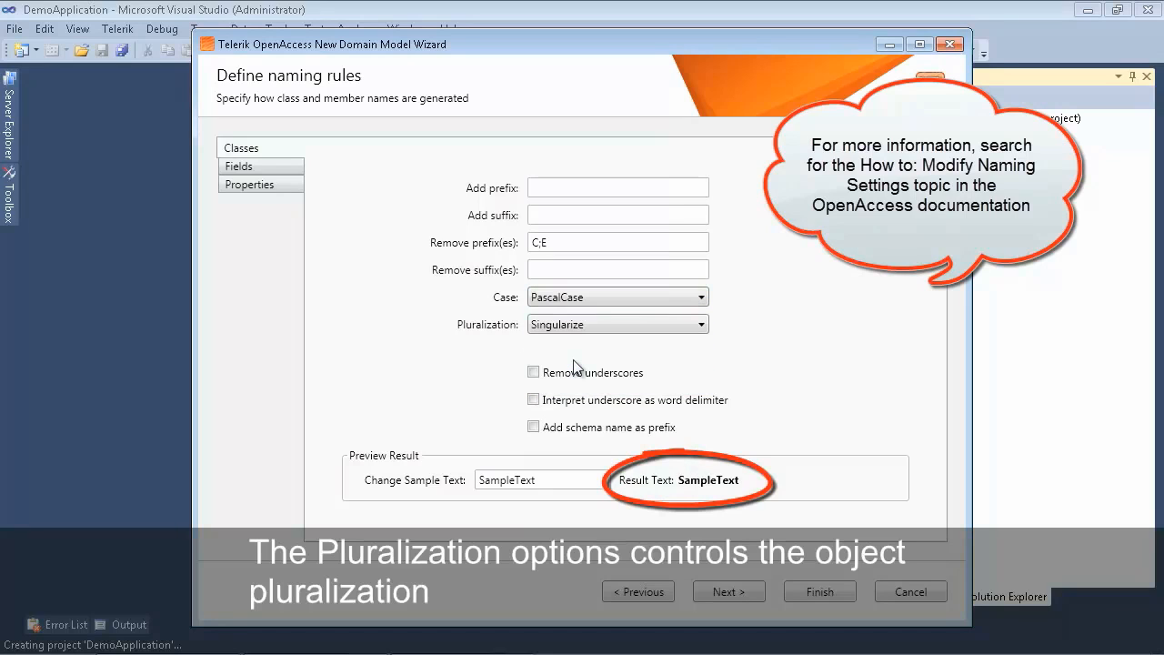
# Try the Pluralize option for class names, and return the pluralization to Singularize.
pyautogui.click(578, 328)
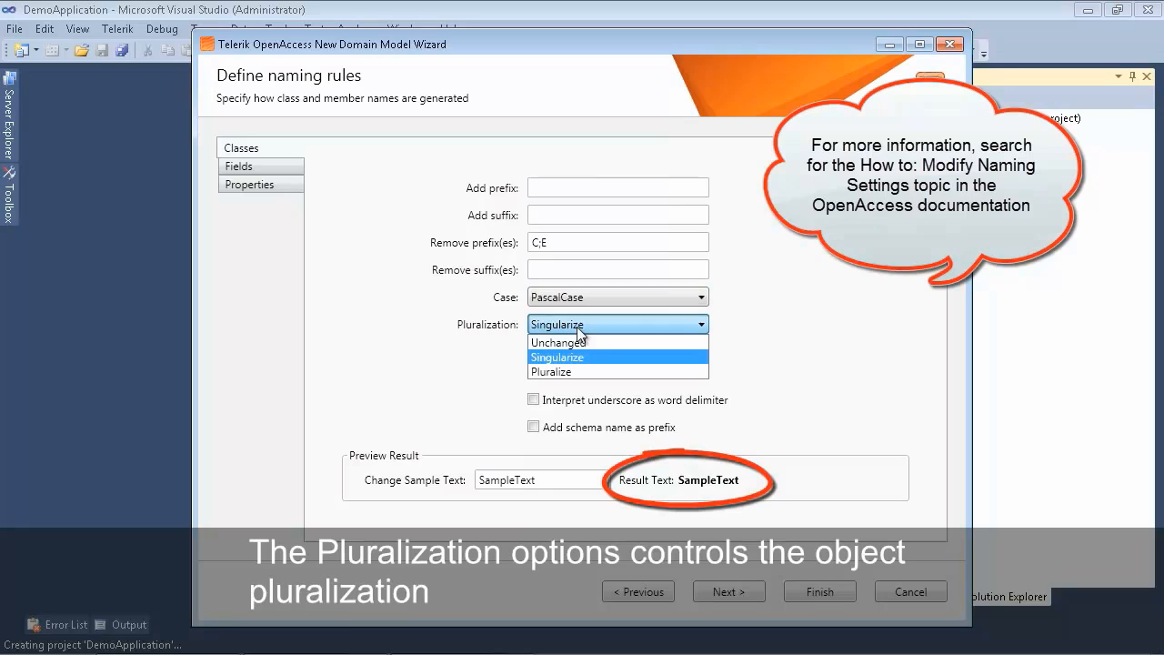
pyautogui.click(553, 370)
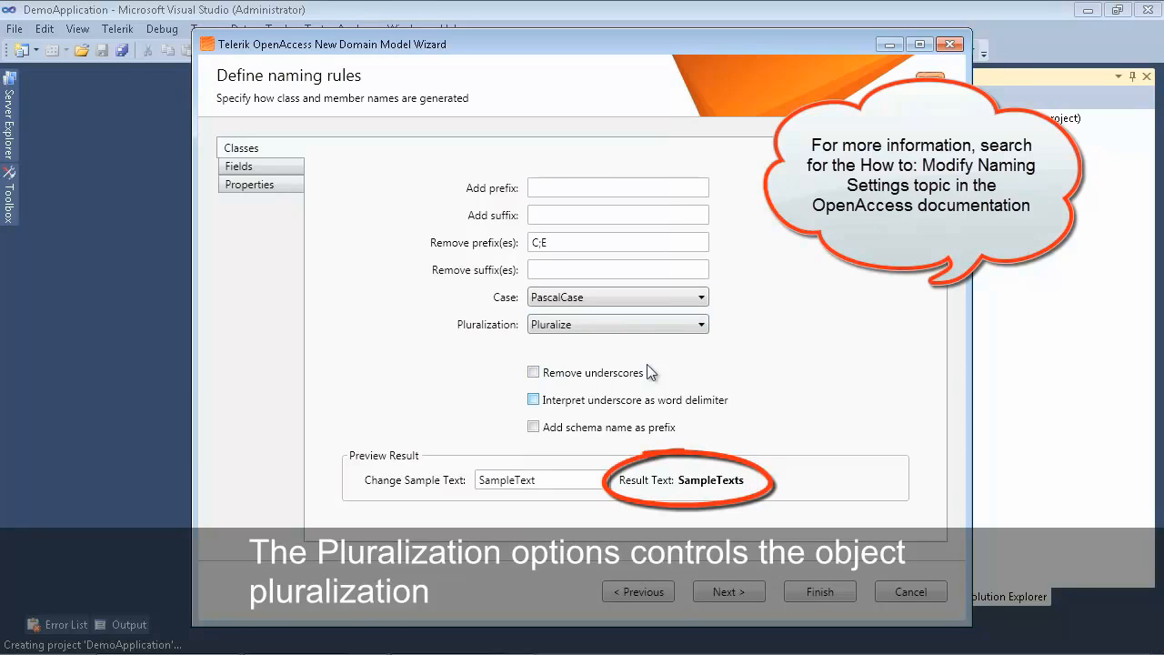
pyautogui.click(578, 326)
pyautogui.click(570, 359)
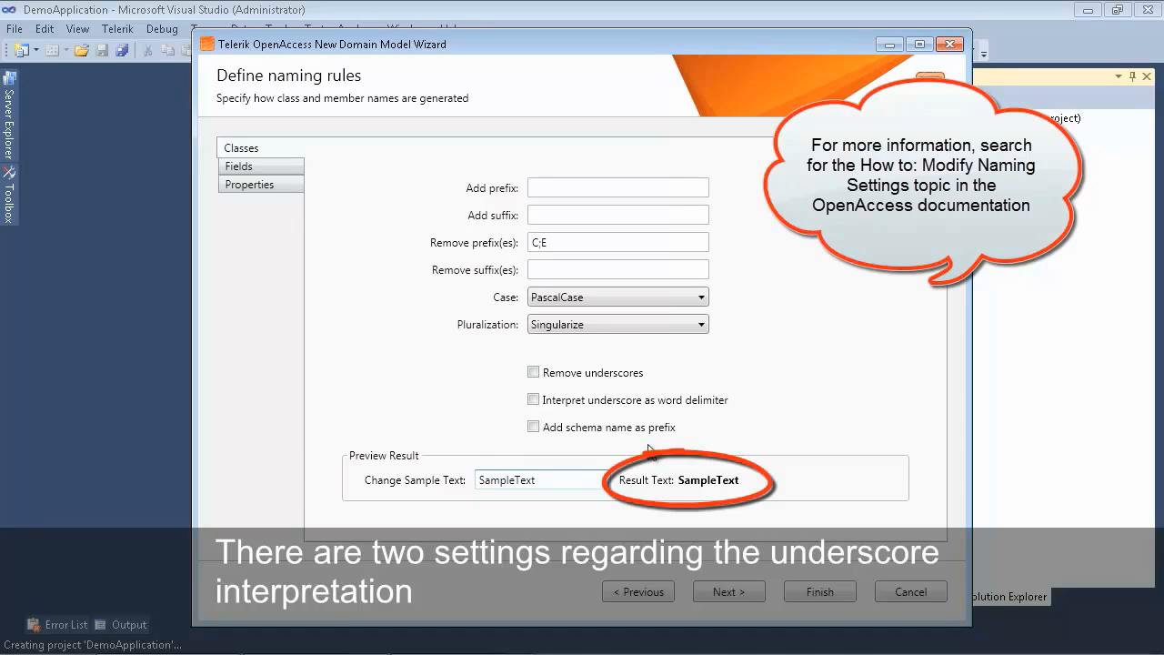
# Change the sample text to Sample_Text and try the underscore and schema name prefix options, leaving them all off.
pyautogui.write('_')
pyautogui.click(534, 373)
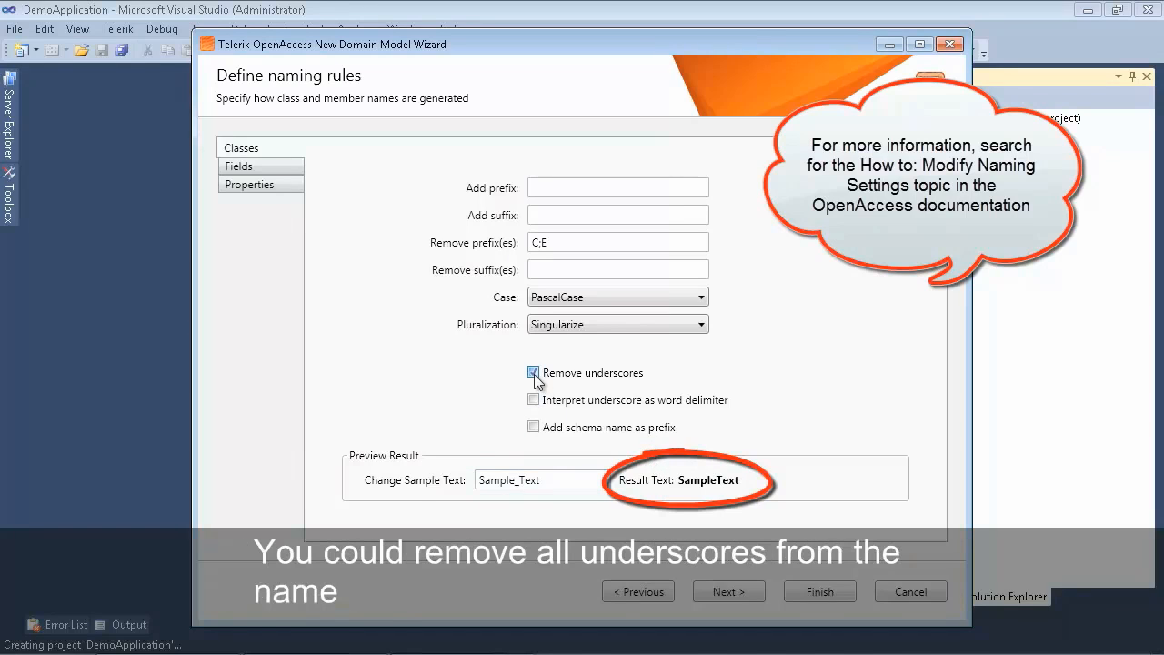
pyautogui.click(534, 373)
pyautogui.click(532, 400)
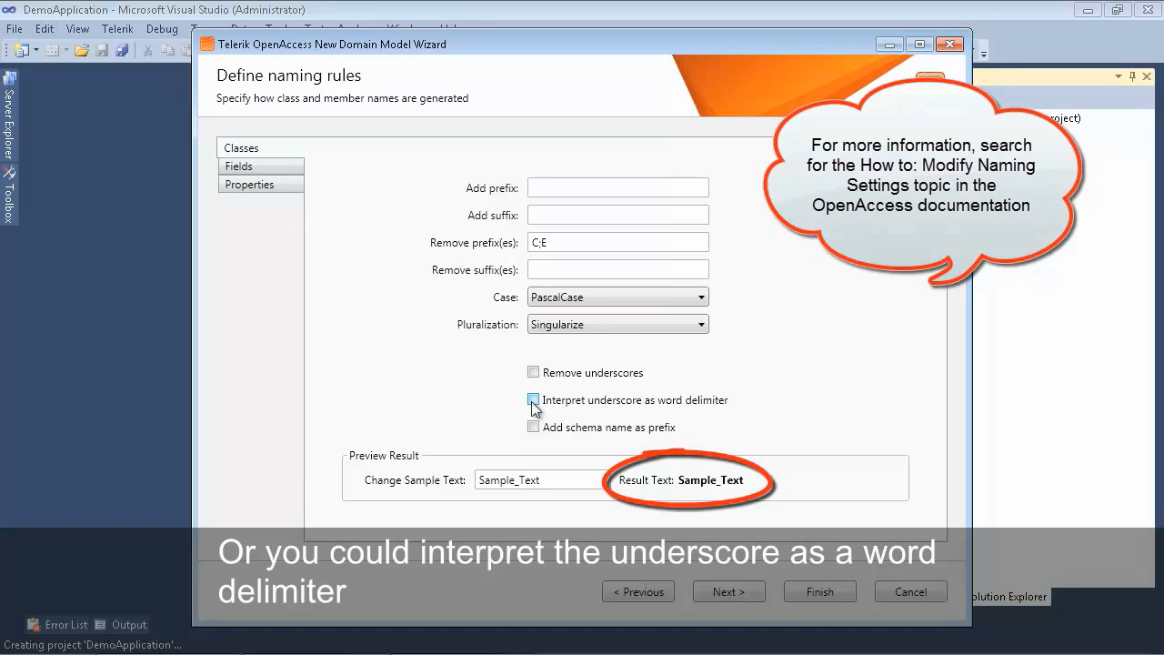
pyautogui.click(533, 428)
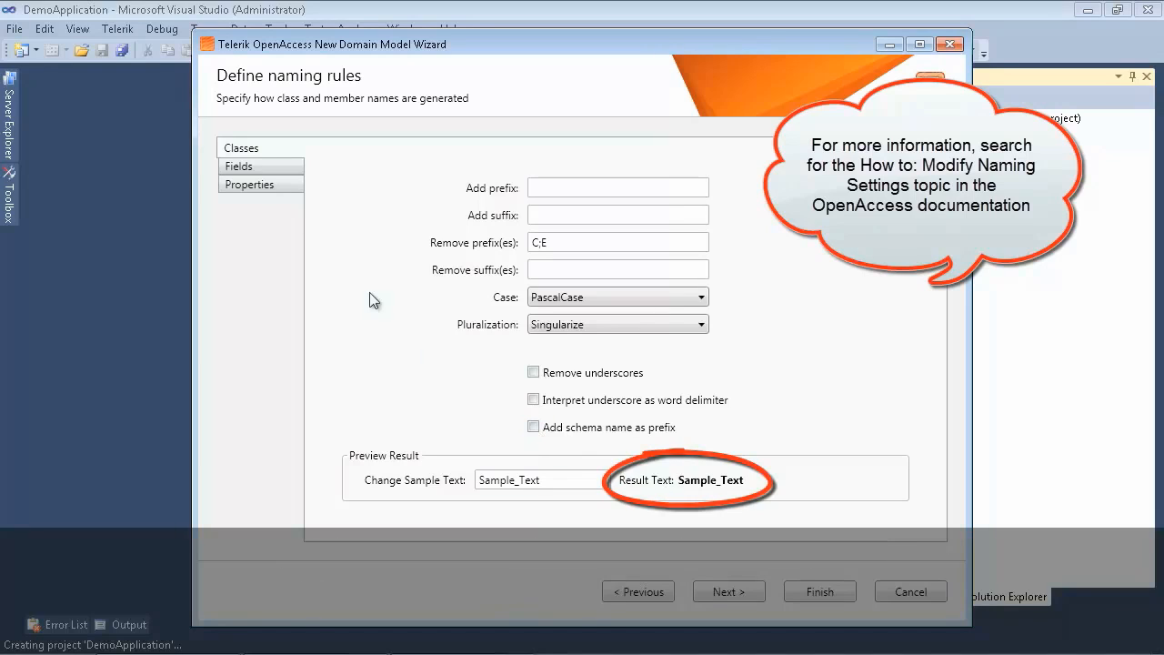
# Try Singularize for the collections pluralization in the property naming rules, and return it to Unchanged.
pyautogui.click(251, 166)
pyautogui.click(252, 185)
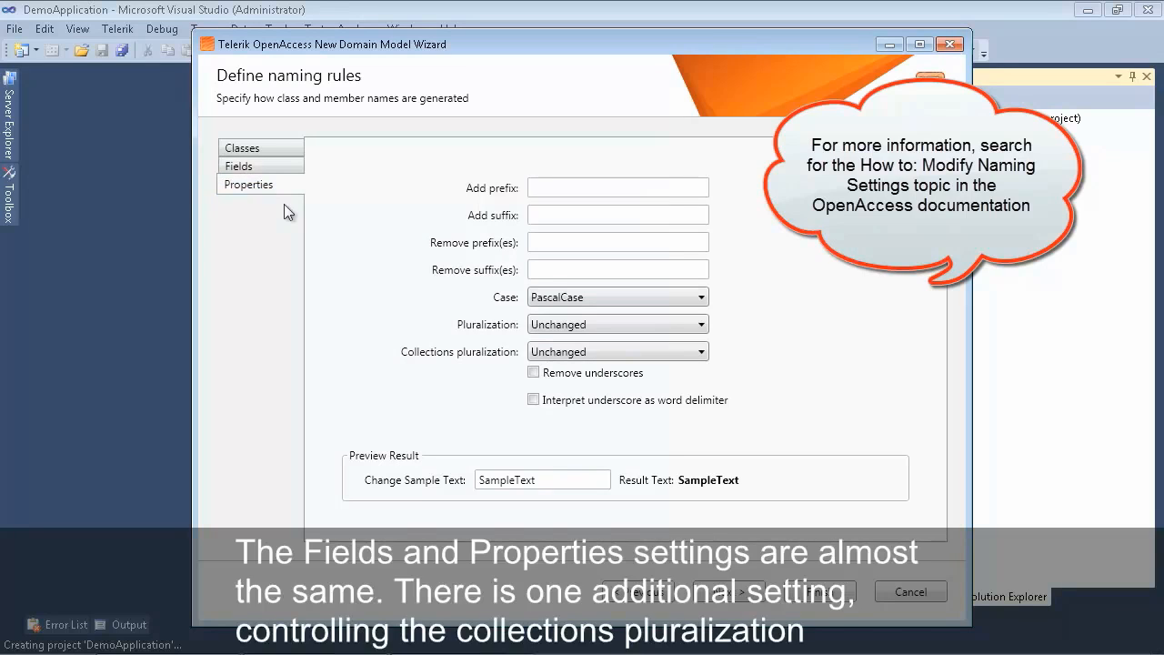
pyautogui.click(587, 352)
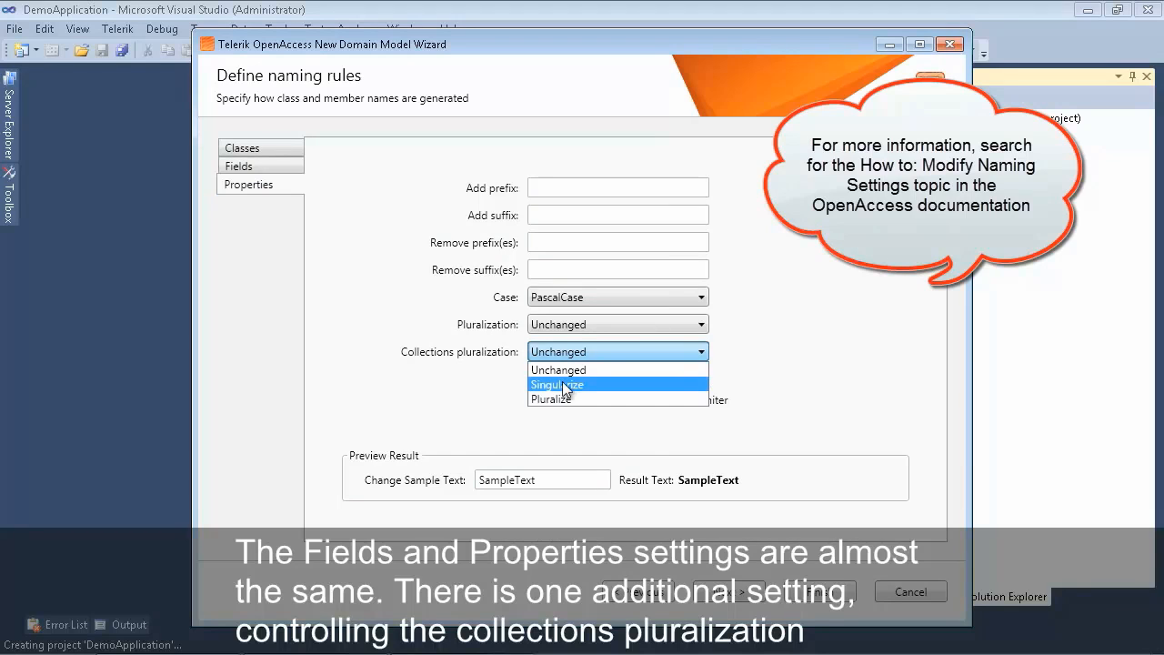
pyautogui.click(564, 384)
pyautogui.click(559, 355)
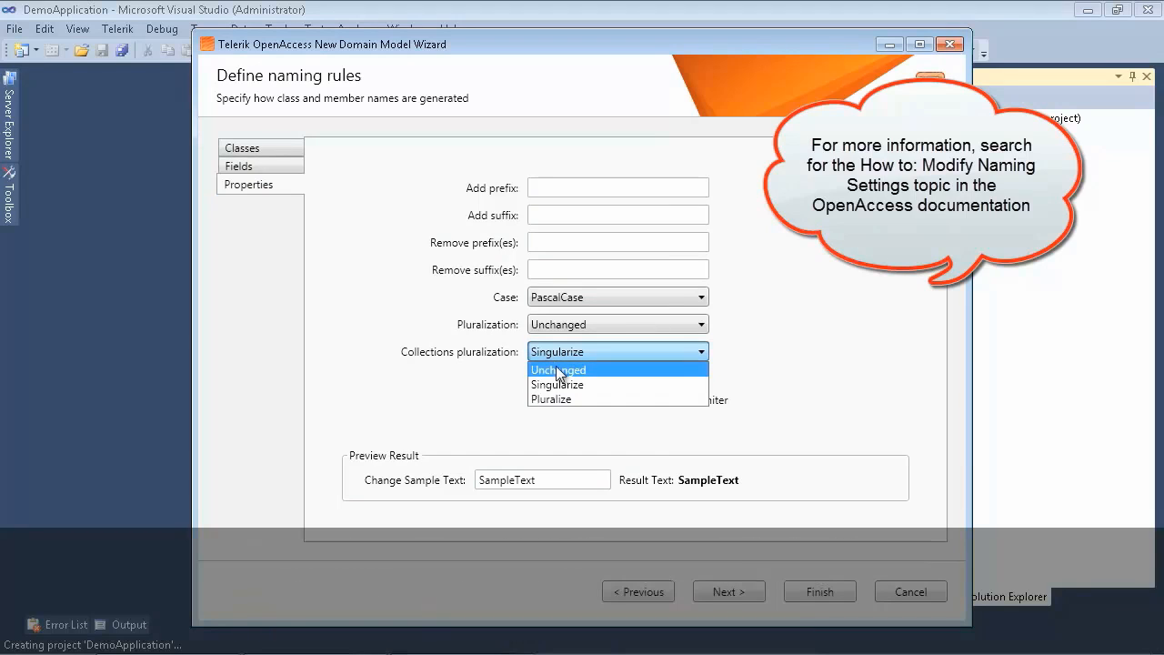
pyautogui.click(557, 371)
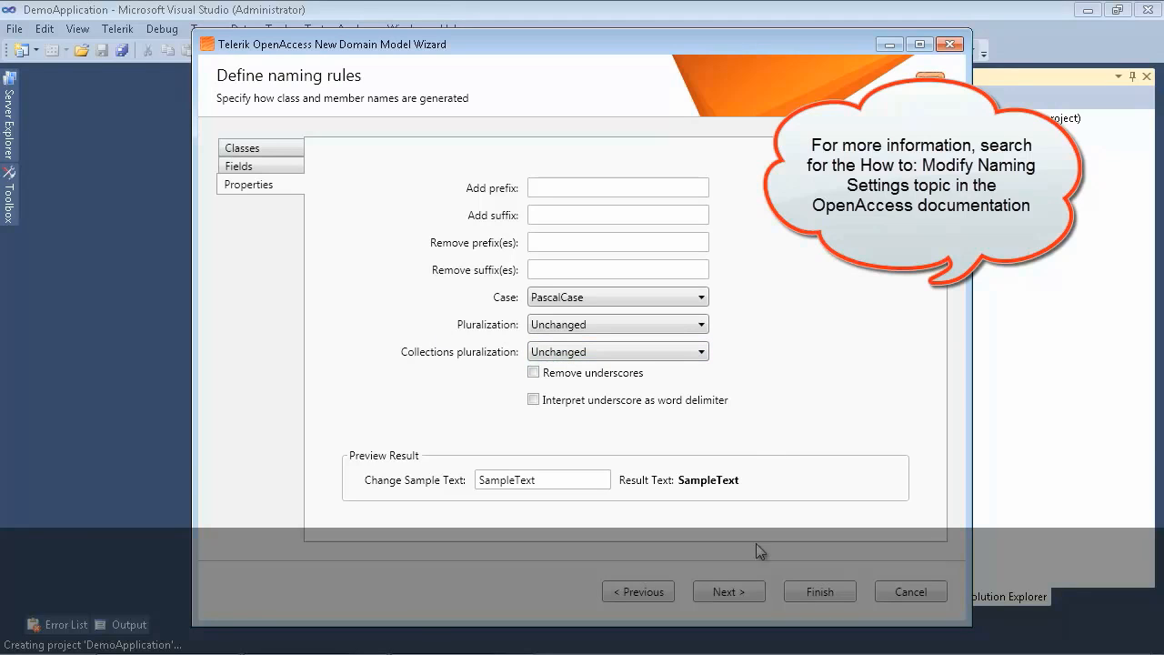
# Continue to the advanced options and try a custom defined code generation template, returning to the default one.
pyautogui.click(728, 591)
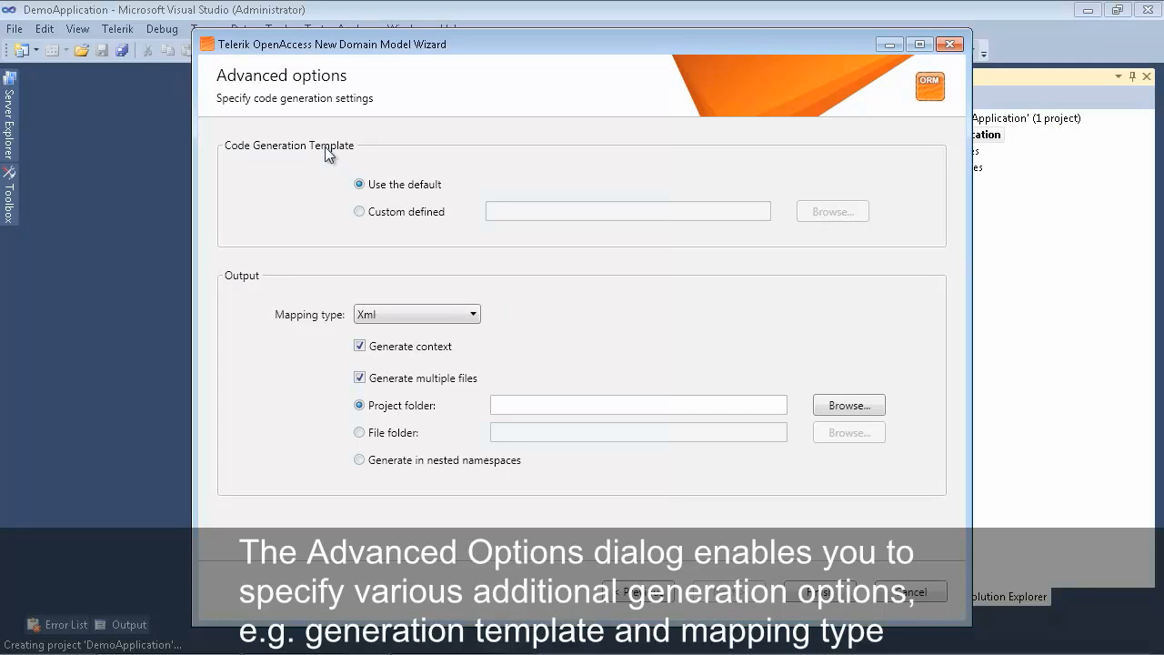
pyautogui.click(360, 211)
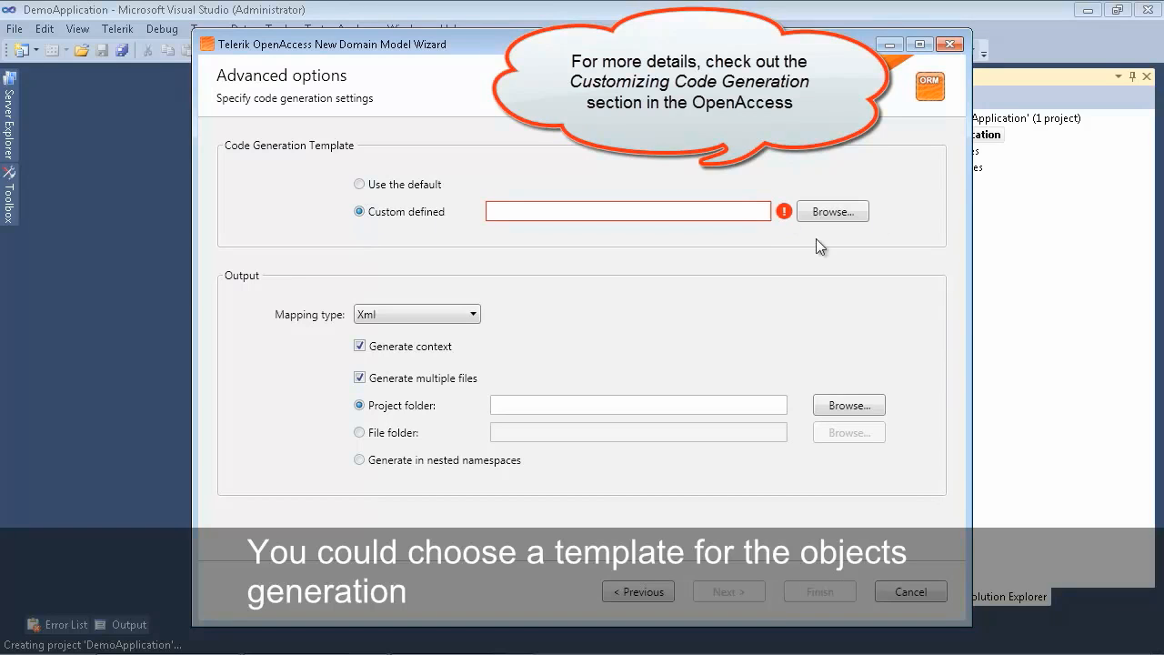
pyautogui.click(410, 187)
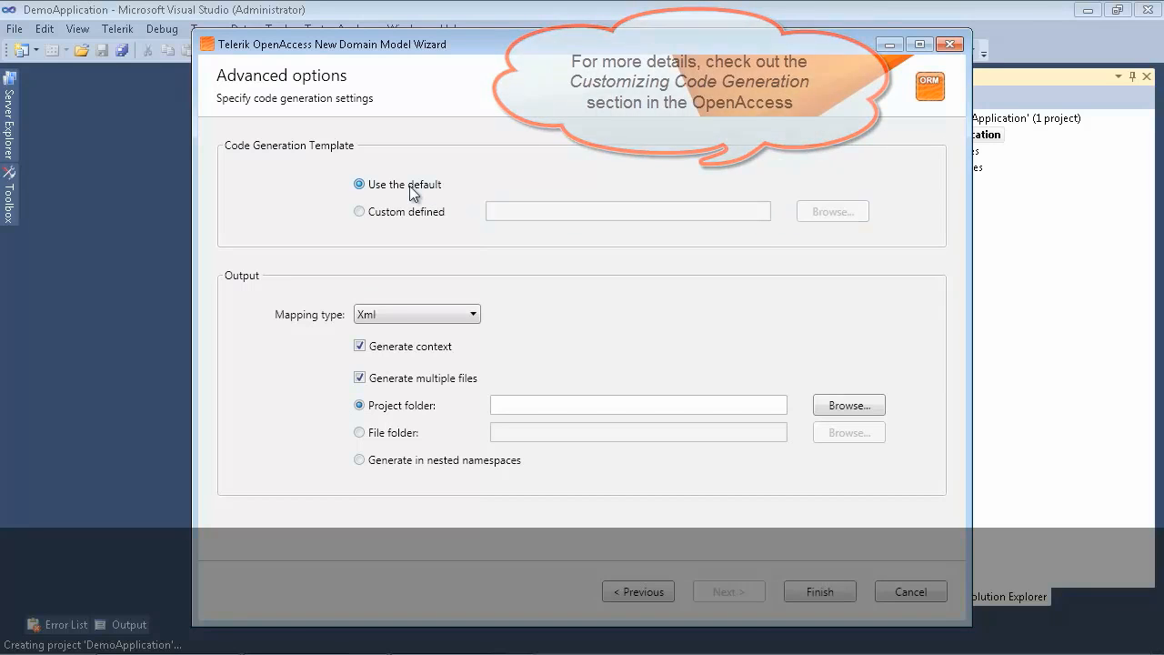
# Try the Attributes mapping type for the output, and return it to Xml.
pyautogui.click(395, 319)
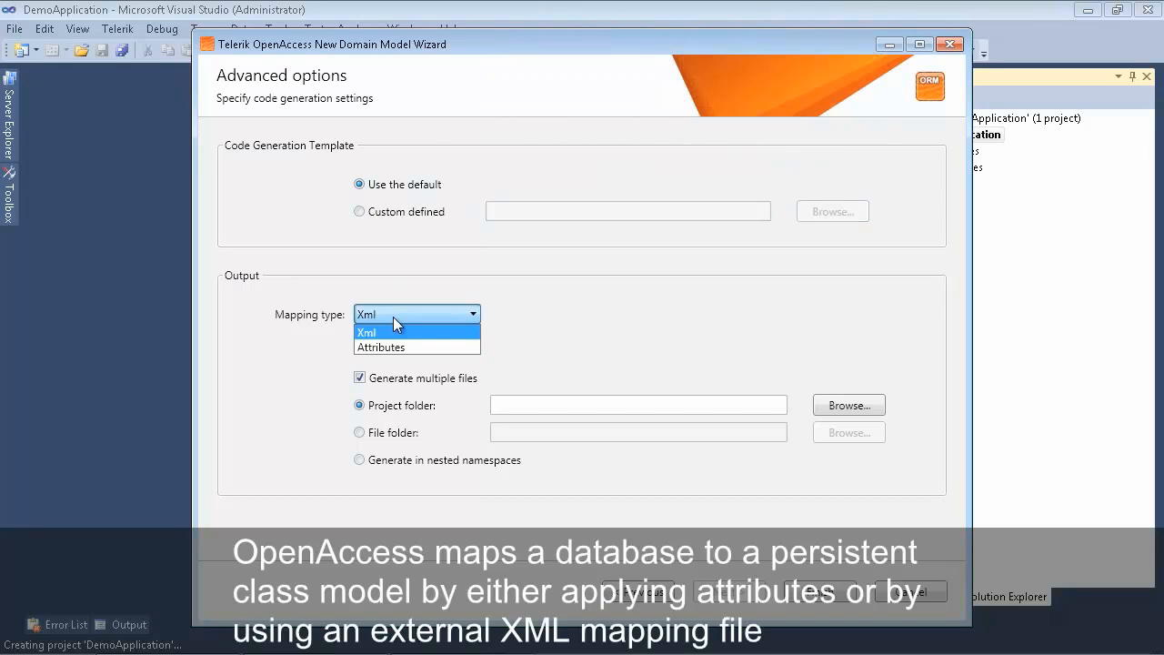
pyautogui.click(391, 348)
pyautogui.click(388, 318)
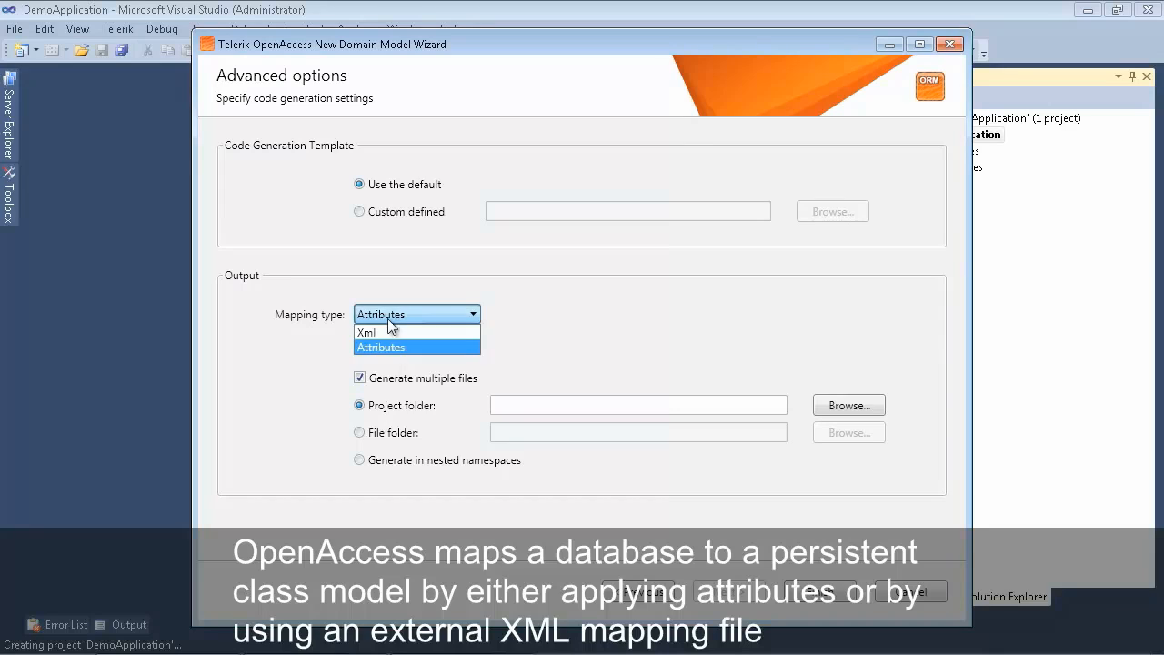
pyautogui.click(386, 333)
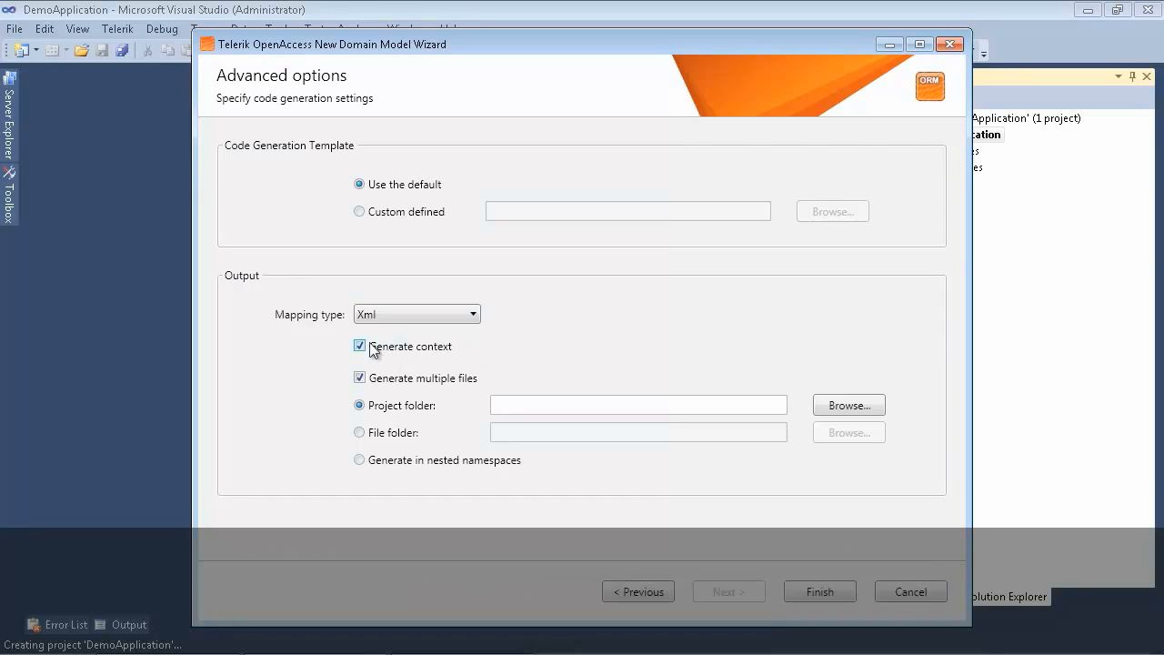
# Switch context generation off and on again, and finish the wizard to generate the domain model.
pyautogui.click(371, 349)
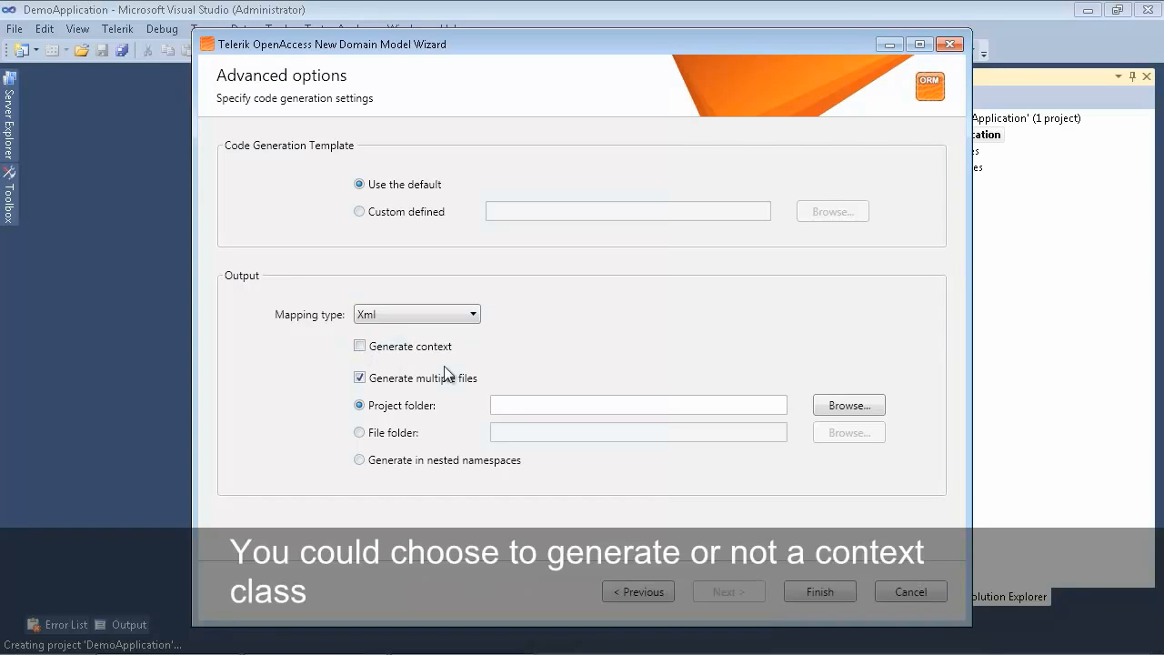
pyautogui.click(361, 347)
pyautogui.click(810, 599)
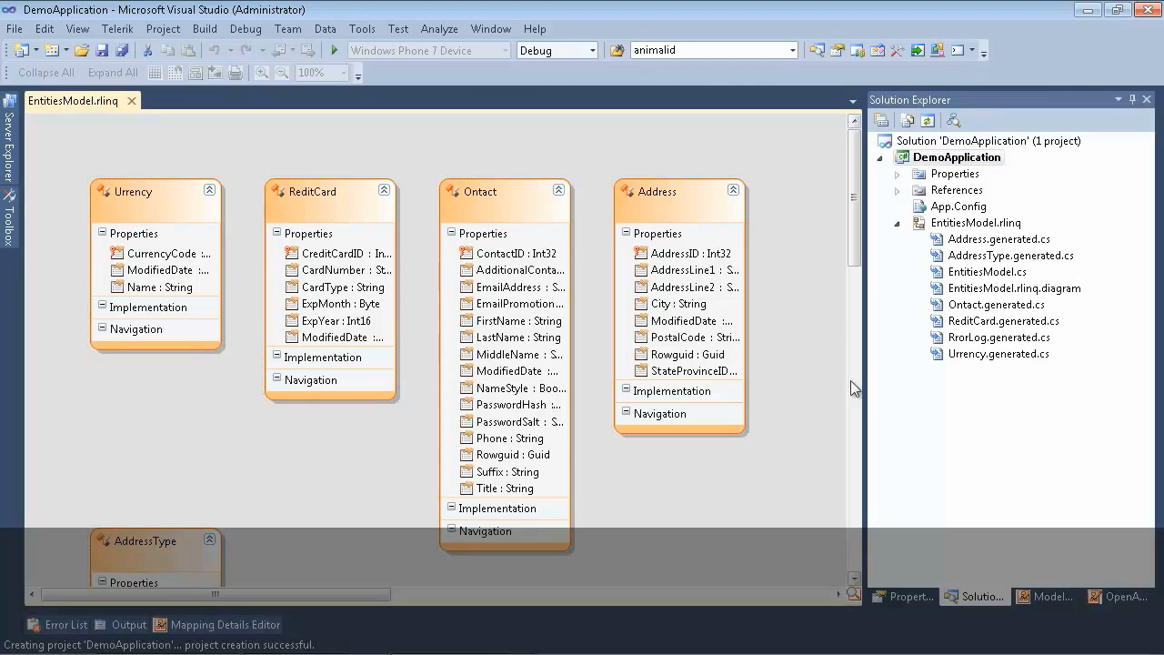
# Close the EntitiesModel.rlinq diagram and collapse its generated files in the solution tree.
pyautogui.moveTo(851, 231)
pyautogui.mouseDown()
pyautogui.moveTo(851, 343)
pyautogui.moveTo(858, 213)
pyautogui.mouseUp()
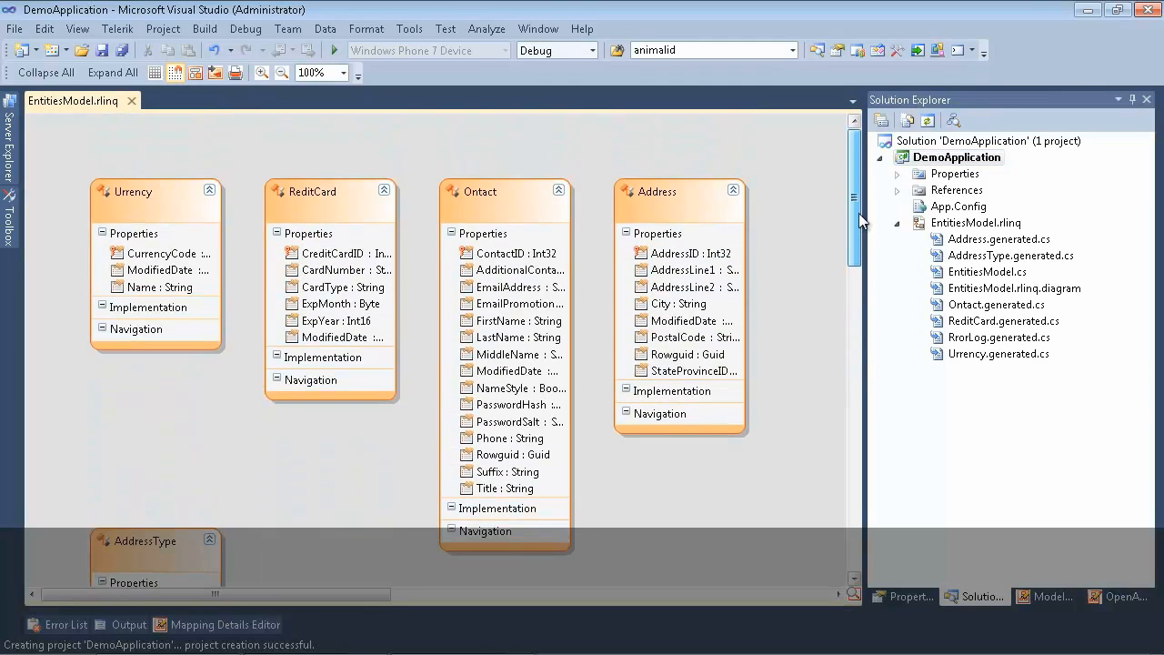
pyautogui.click(132, 101)
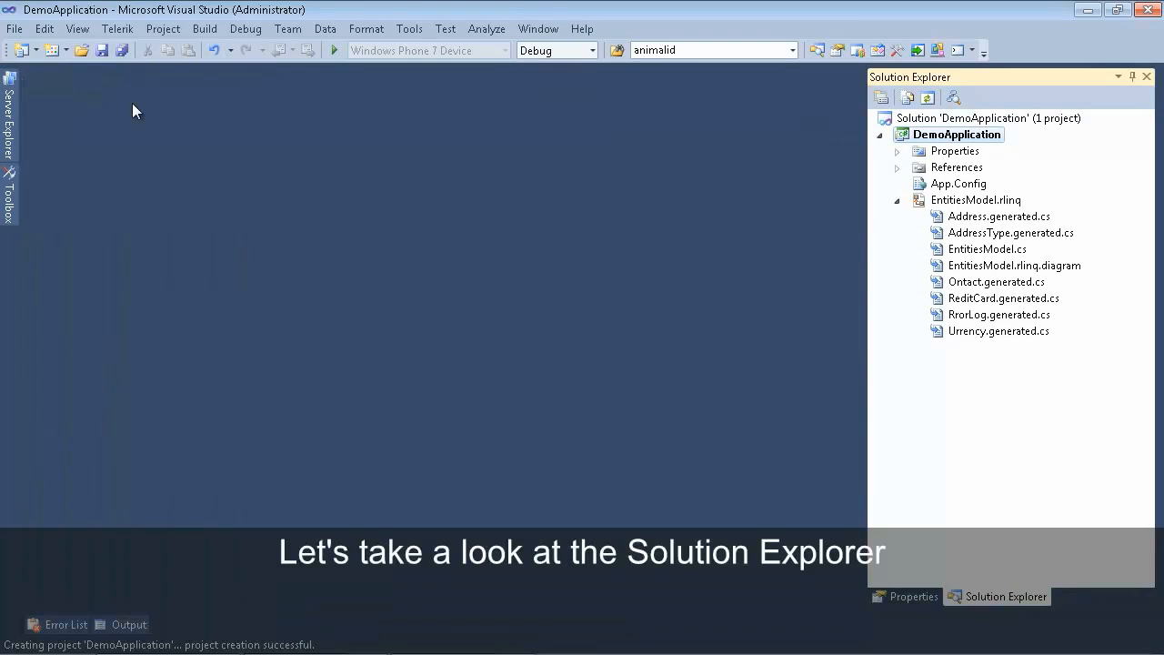
pyautogui.click(946, 168)
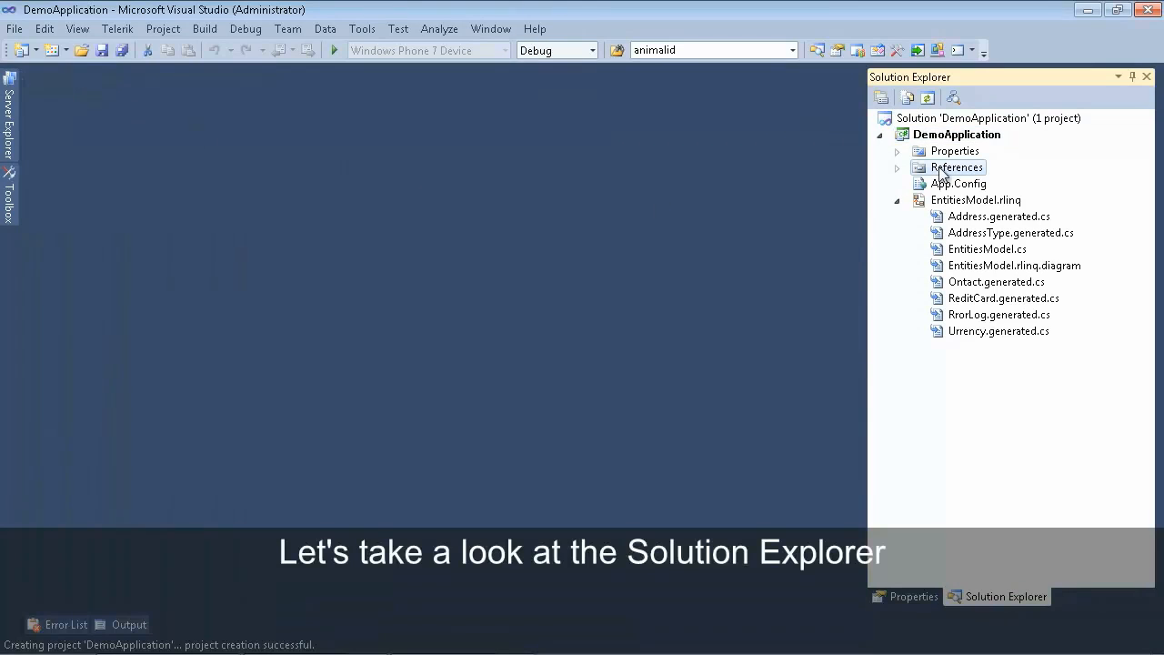
pyautogui.click(898, 200)
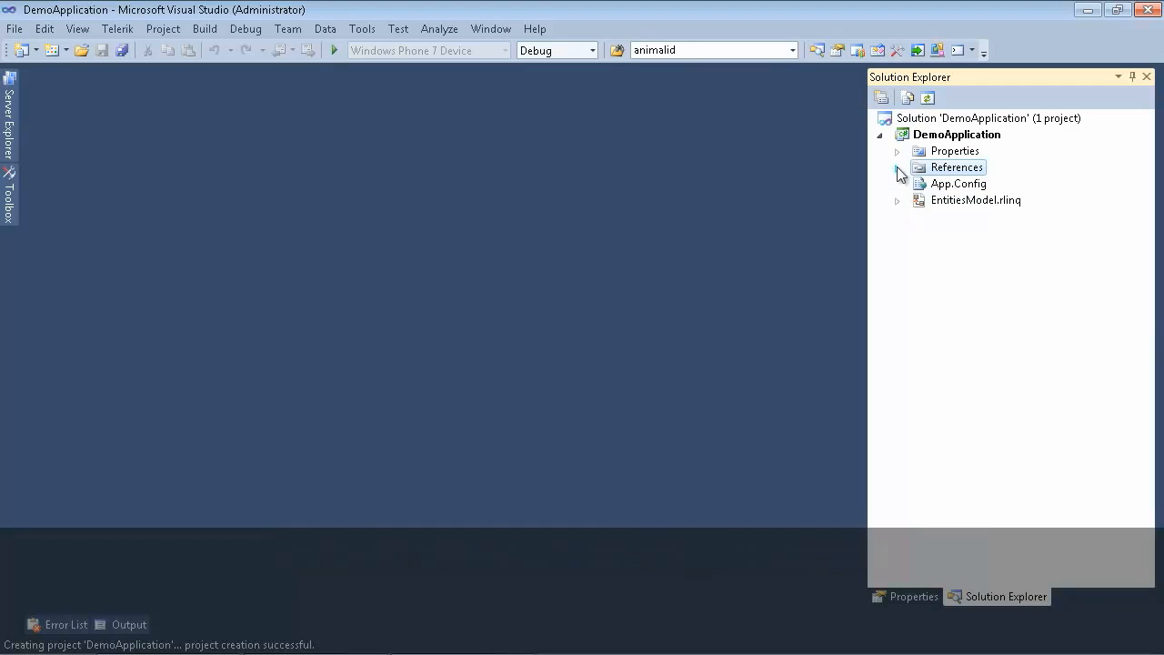
# Examine the Telerik.OpenAccess and Telerik.OpenAccess.35.Extensions references of the project, and collapse the References list.
pyautogui.click(897, 167)
pyautogui.click(997, 301)
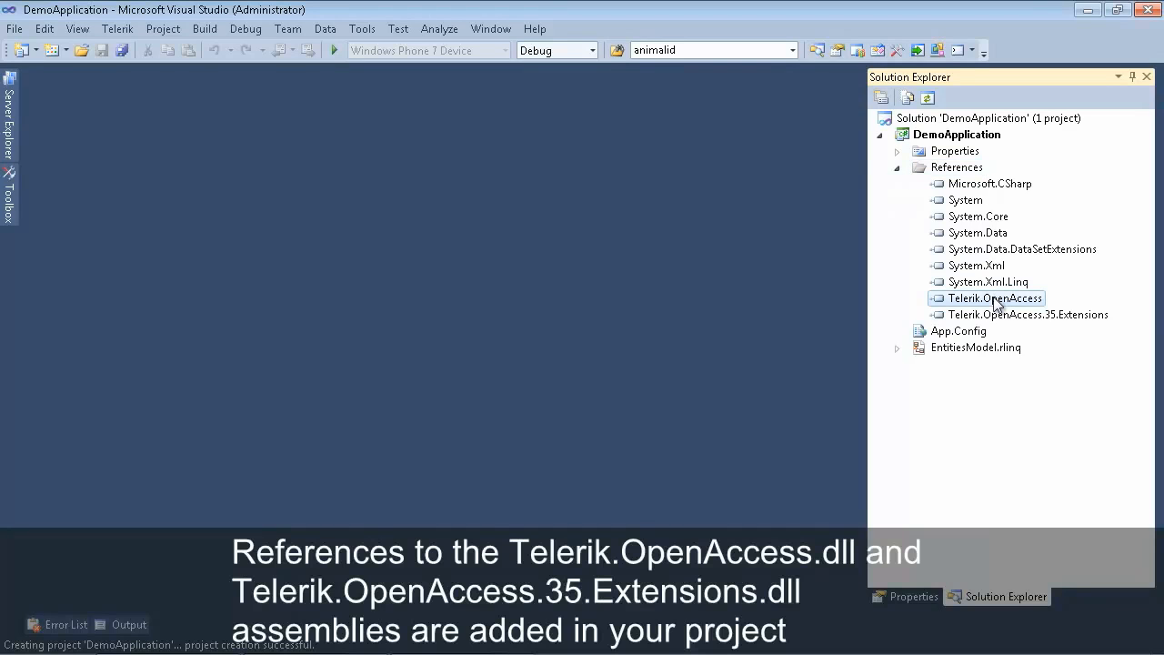
pyautogui.keyDown('shift'); pyautogui.click(987, 314); pyautogui.keyUp('shift')
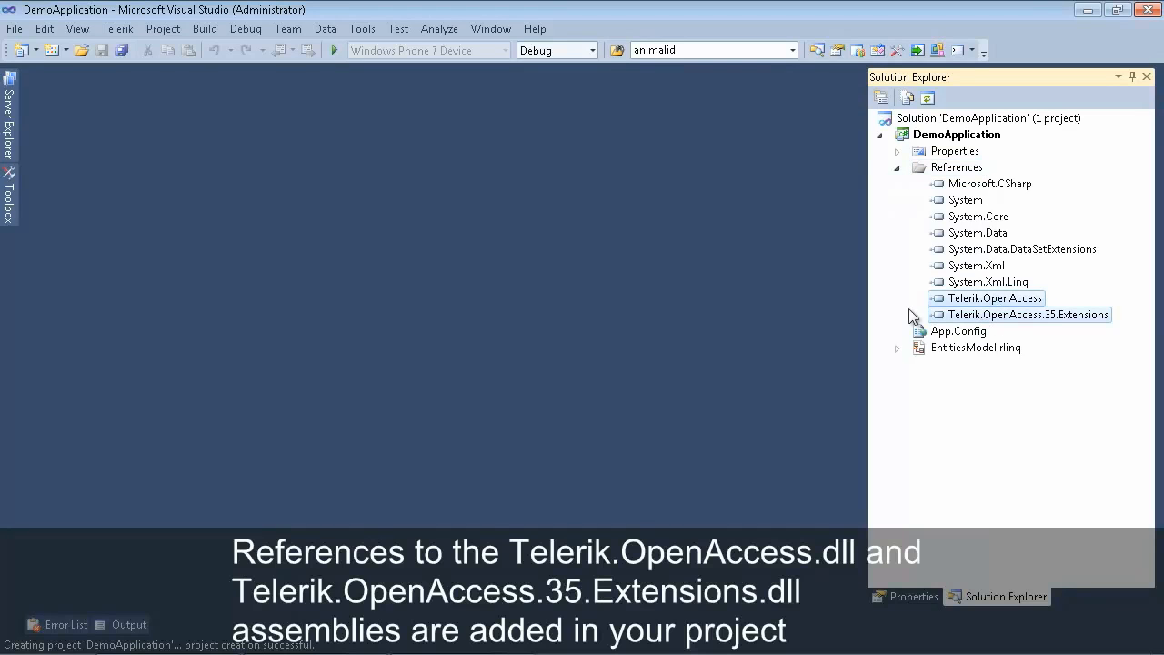
pyautogui.click(898, 169)
# Open App.Config and put the connectionString attribute of the AWdbConnection entry on its own line.
pyautogui.click(935, 187)
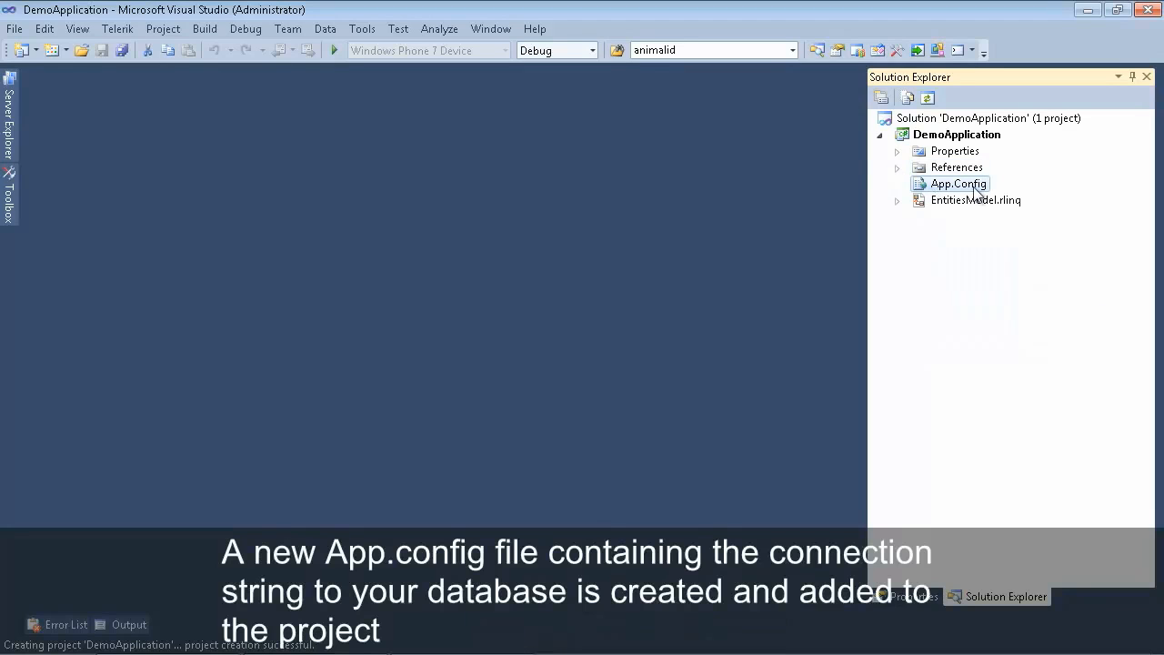
pyautogui.doubleClick(935, 186)
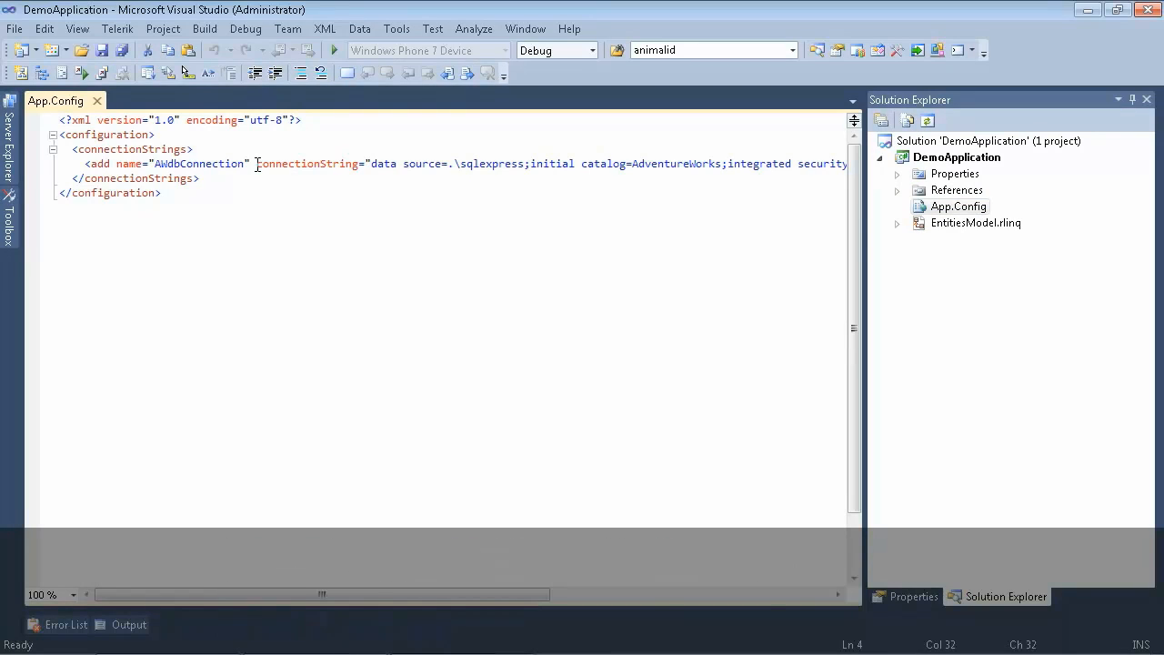
pyautogui.press('Return')
# Examine the connection name and the connection string value of the AWdbConnection entry in App.Config.
pyautogui.click(154, 164)
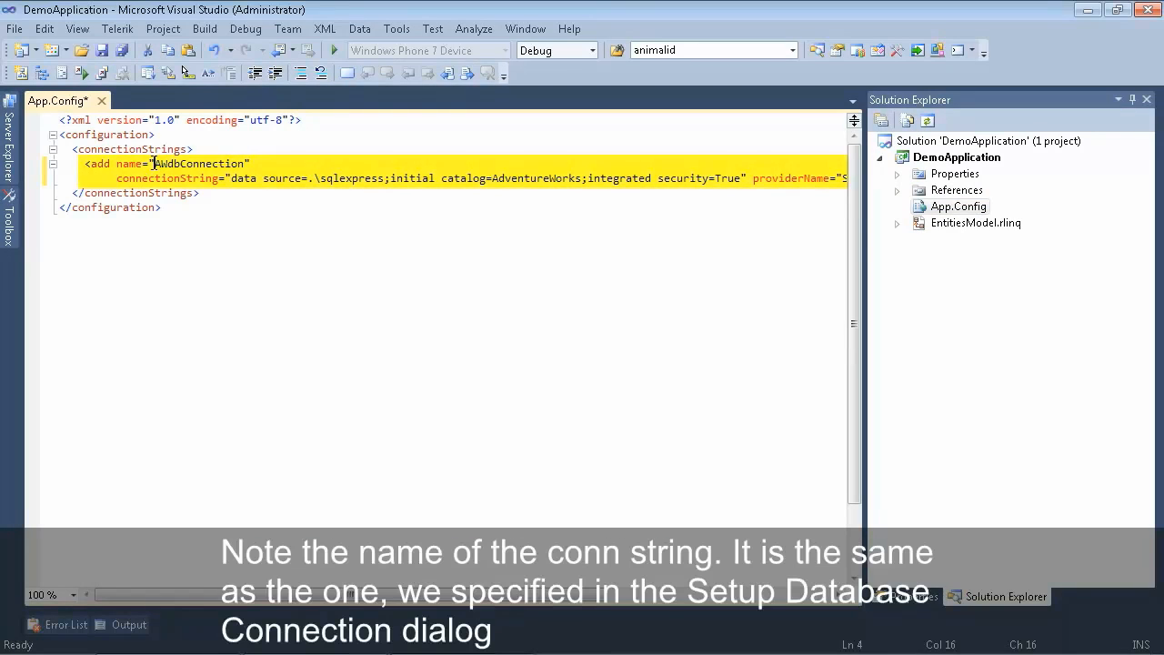
pyautogui.moveTo(181, 164); pyautogui.dragTo(740, 179)
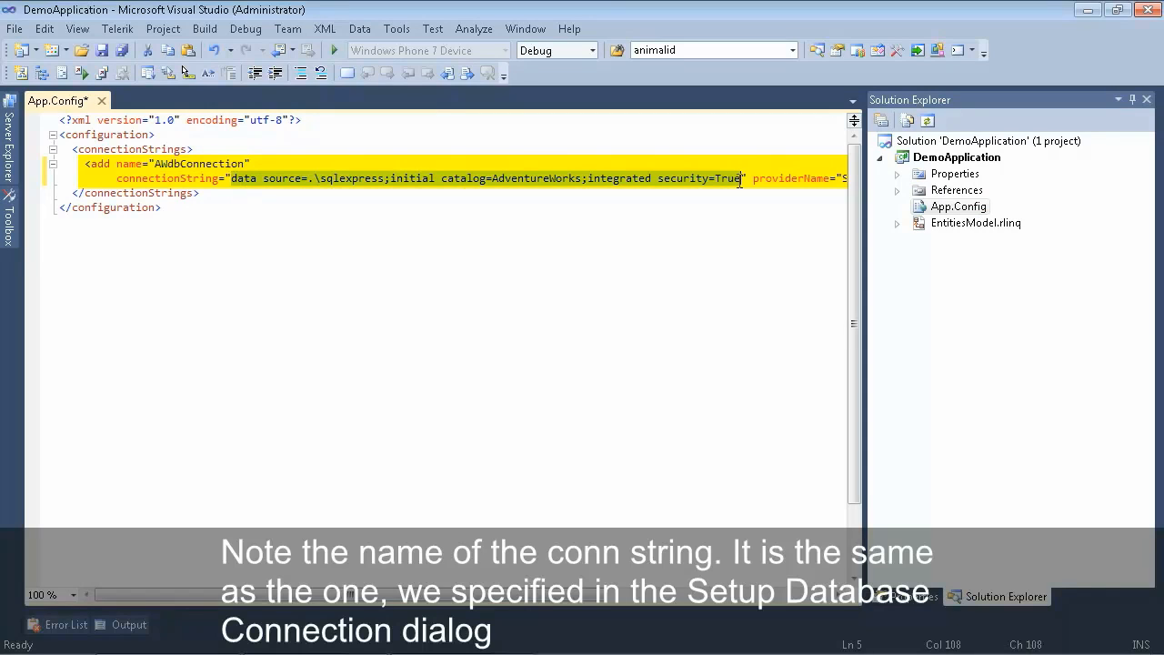
pyautogui.click(258, 162)
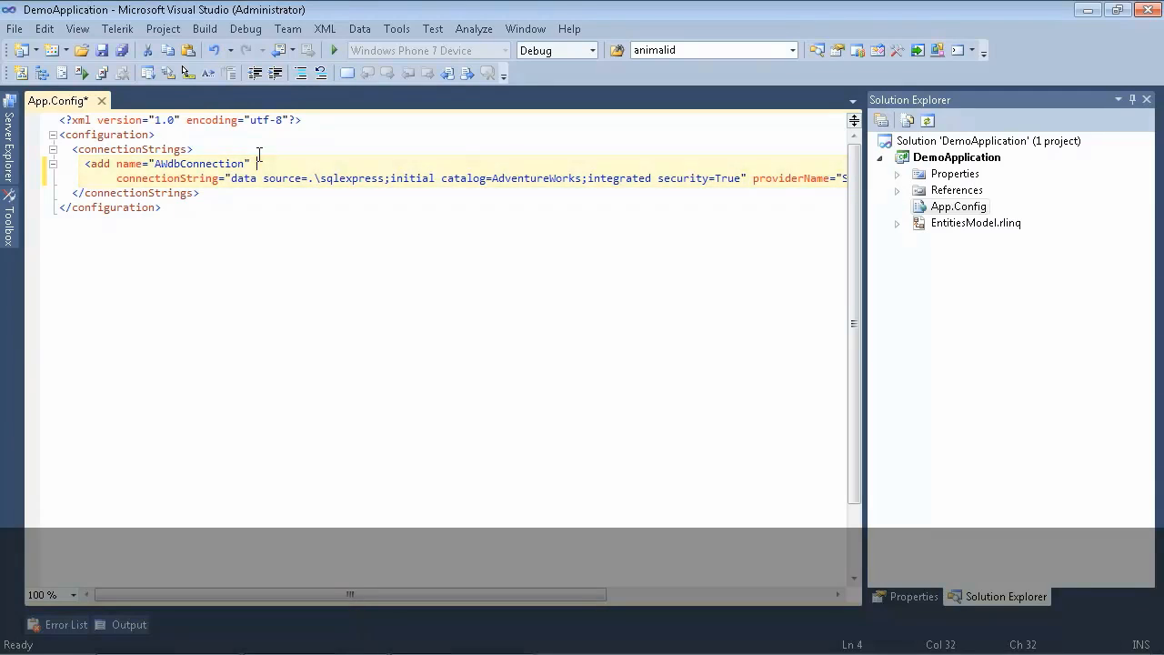
# Close App.Config with its change saved, and open the EntitiesModel.rlinq diagram with its generated files expanded in the solution tree.
pyautogui.click(102, 100)
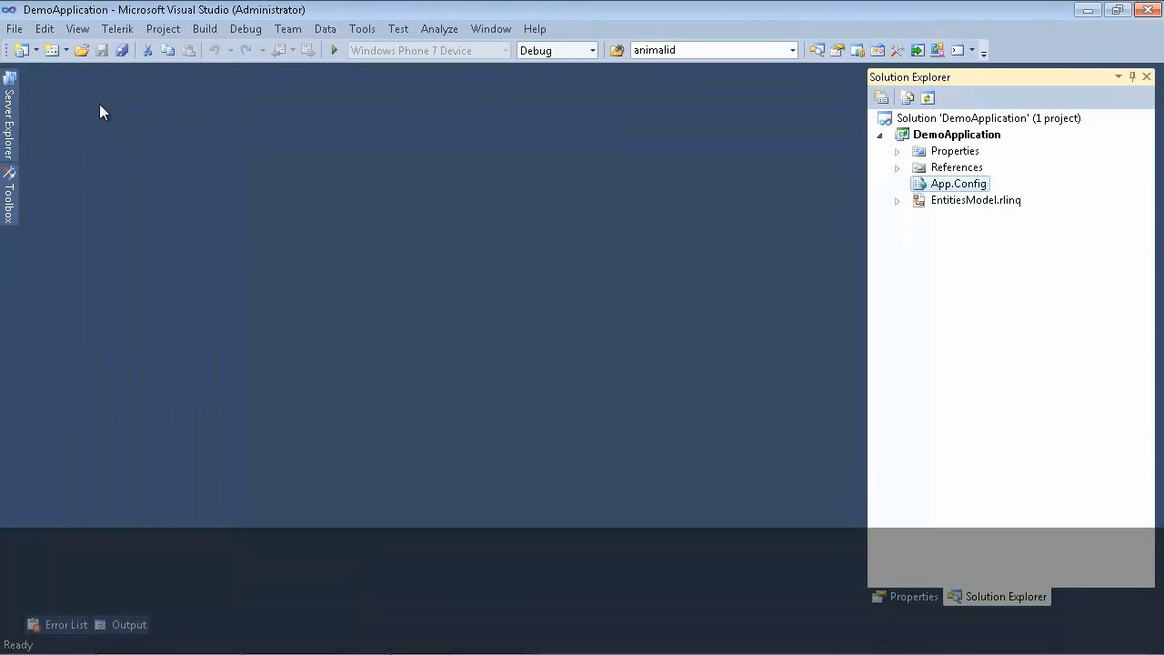
pyautogui.click(962, 201)
pyautogui.click(897, 200)
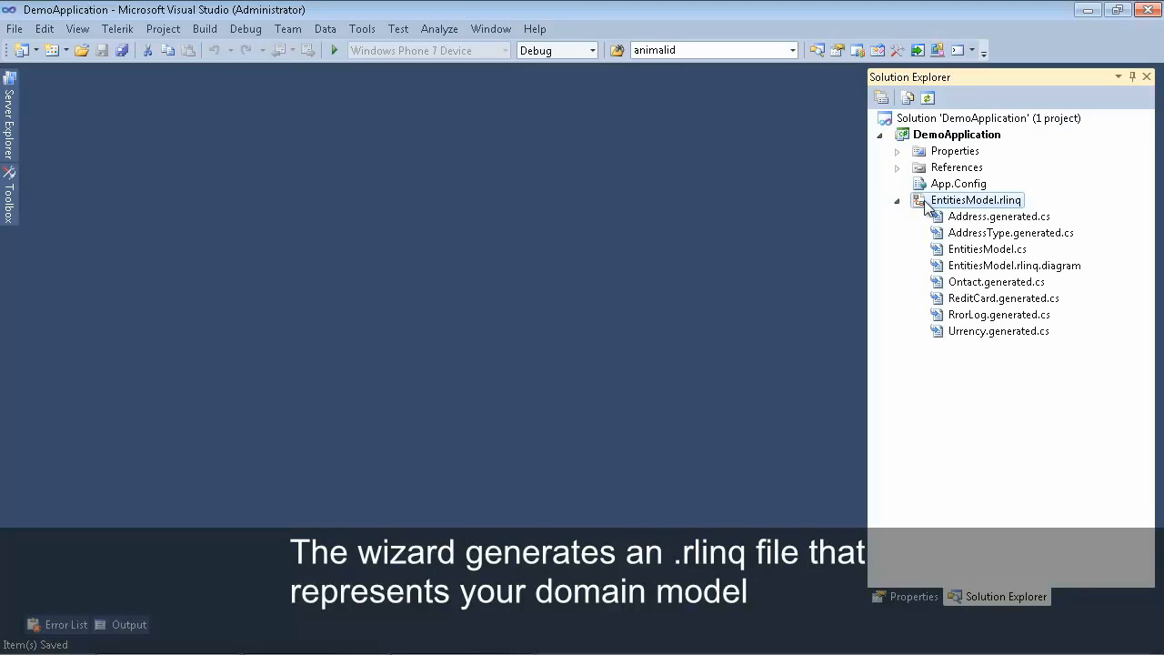
pyautogui.doubleClick(925, 204)
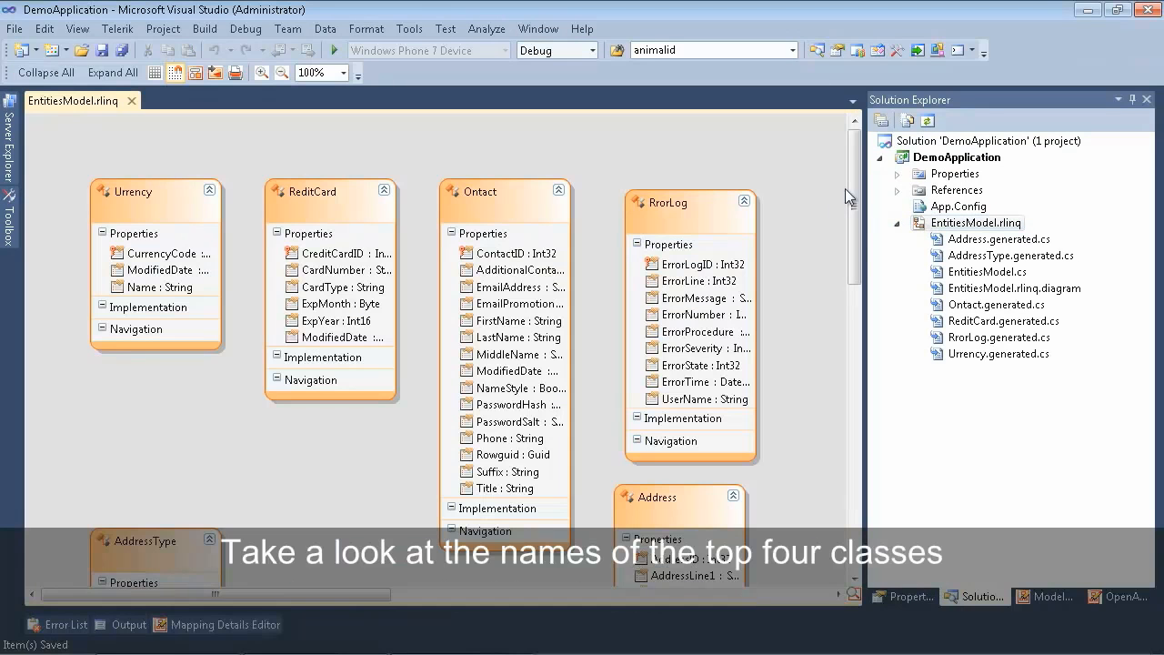
# Select the Urrency, ReditCard, Ontact and RrorLog classes together in the diagram to review their names.
pyautogui.moveTo(856, 174)
pyautogui.mouseDown()
pyautogui.moveTo(859, 186)
pyautogui.moveTo(859, 165)
pyautogui.mouseUp()
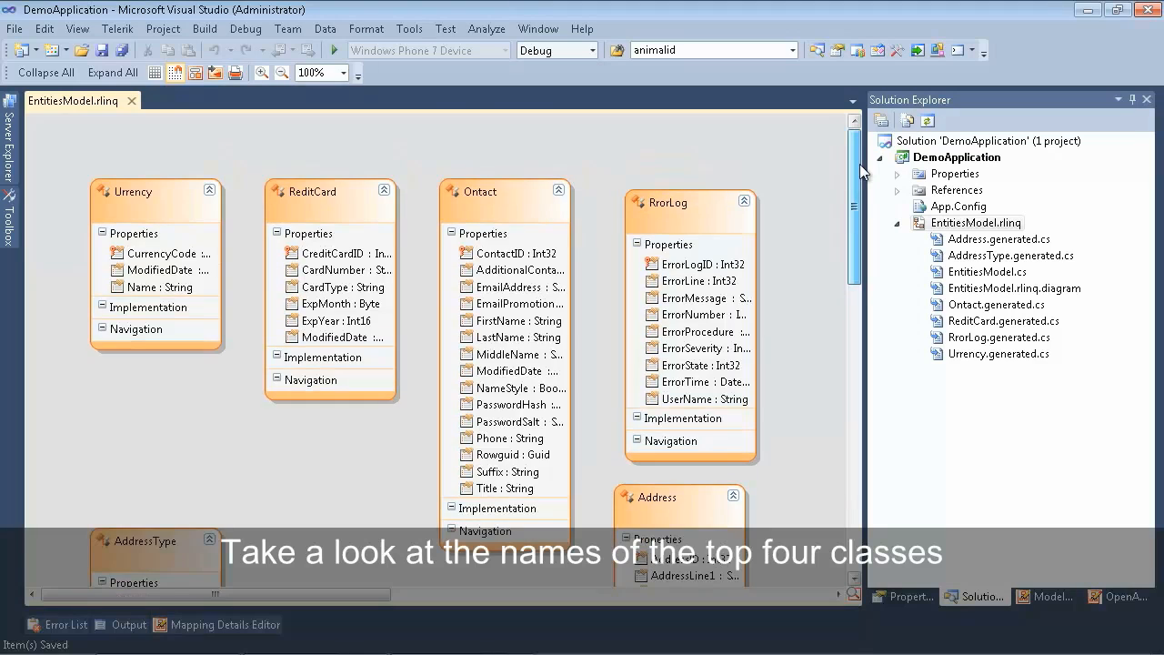
pyautogui.click(160, 215)
pyautogui.keyDown('ctrl'); pyautogui.click(342, 216); pyautogui.keyUp('ctrl')
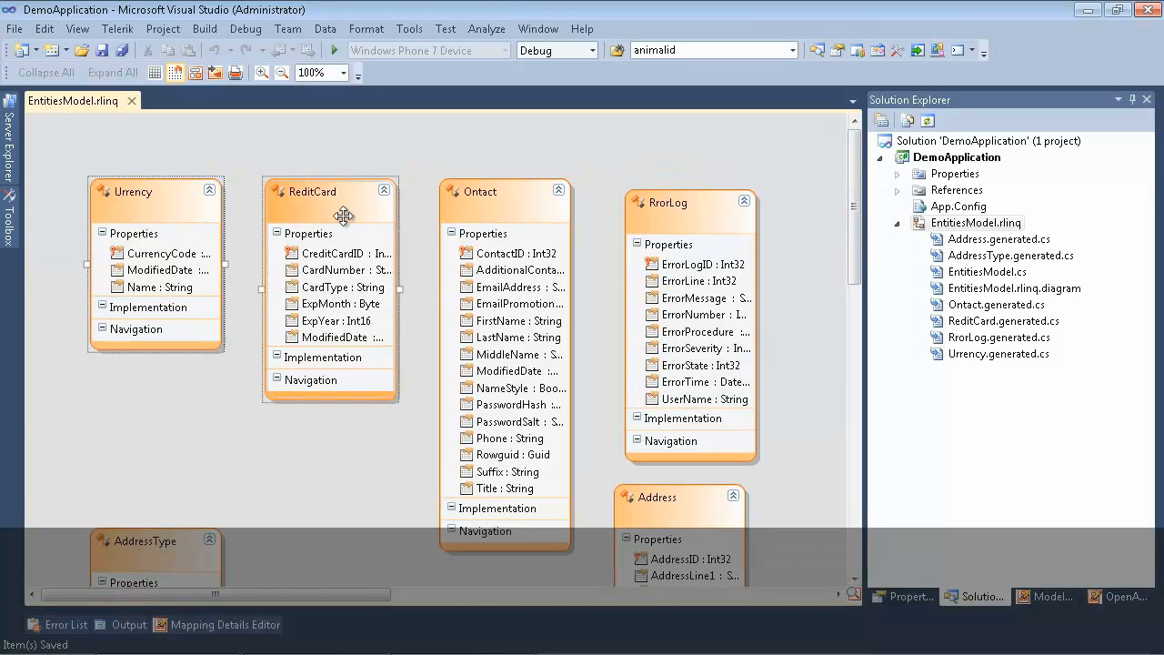
pyautogui.keyDown('ctrl'); pyautogui.click(515, 218); pyautogui.keyUp('ctrl')
pyautogui.keyDown('ctrl'); pyautogui.click(673, 222); pyautogui.keyUp('ctrl')
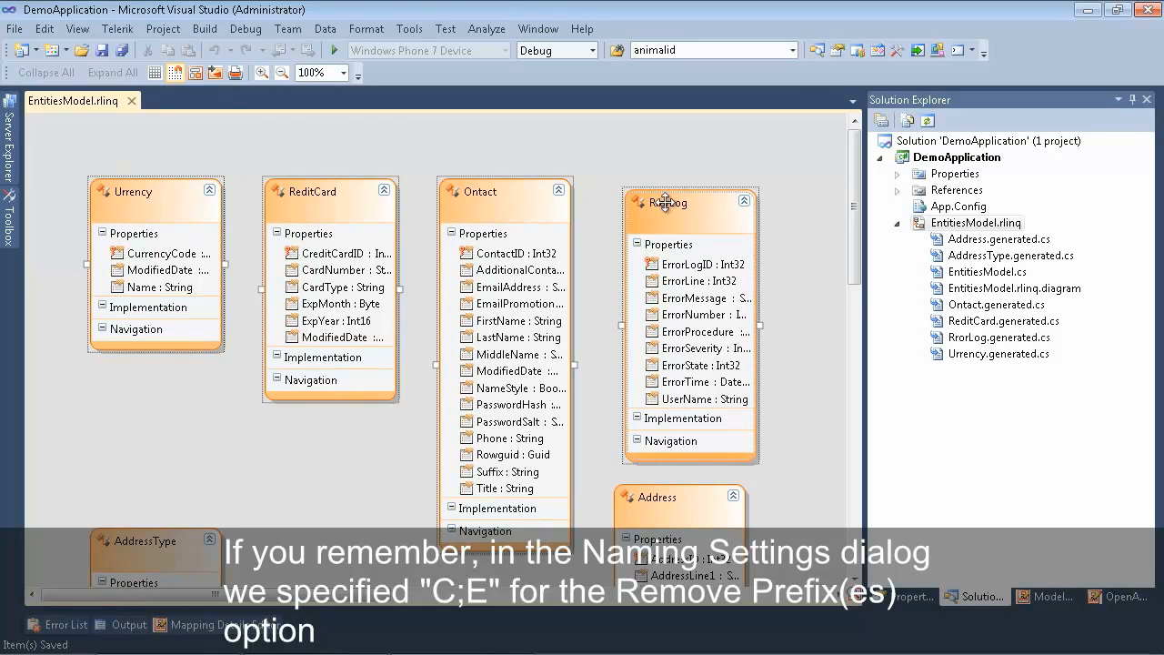
# Examine the names of RrorLog, Ontact, ReditCard and Urrency one by one, and compare them with the Address and AddressType entities.
pyautogui.click(666, 202)
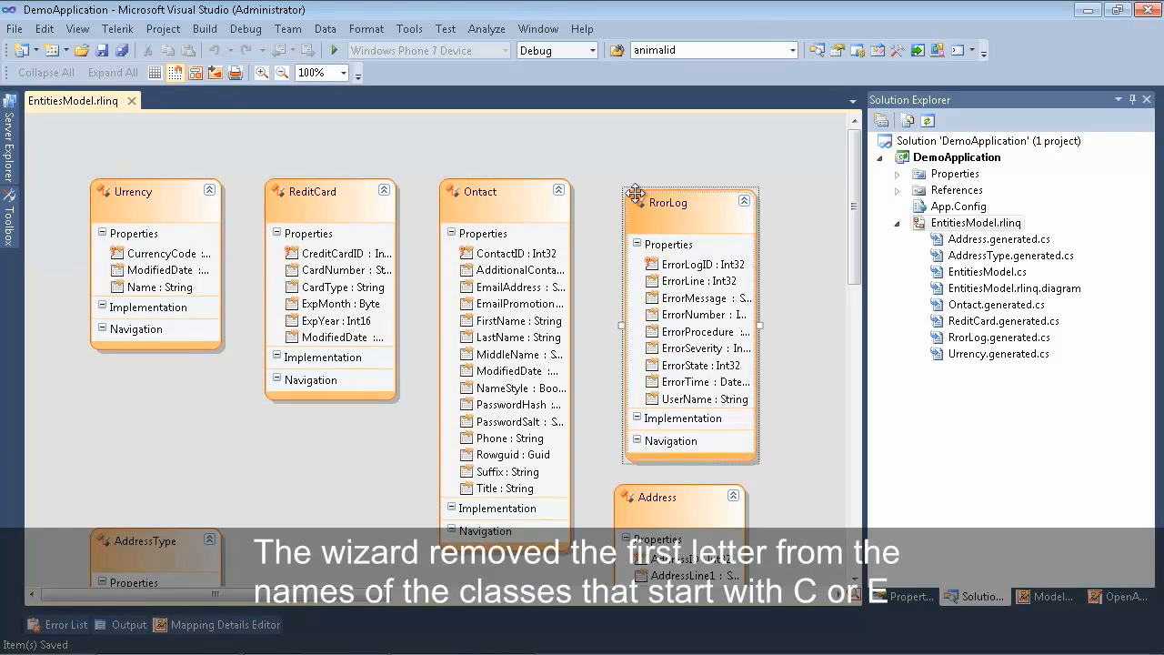
pyautogui.click(497, 210)
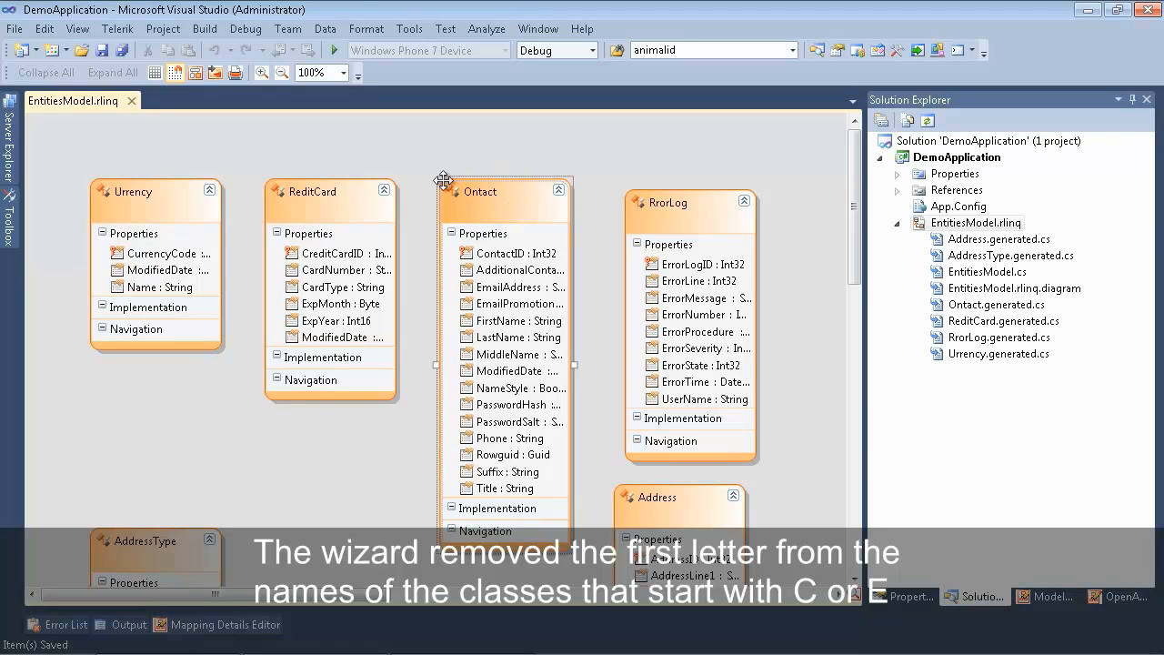
pyautogui.click(282, 196)
pyautogui.click(164, 214)
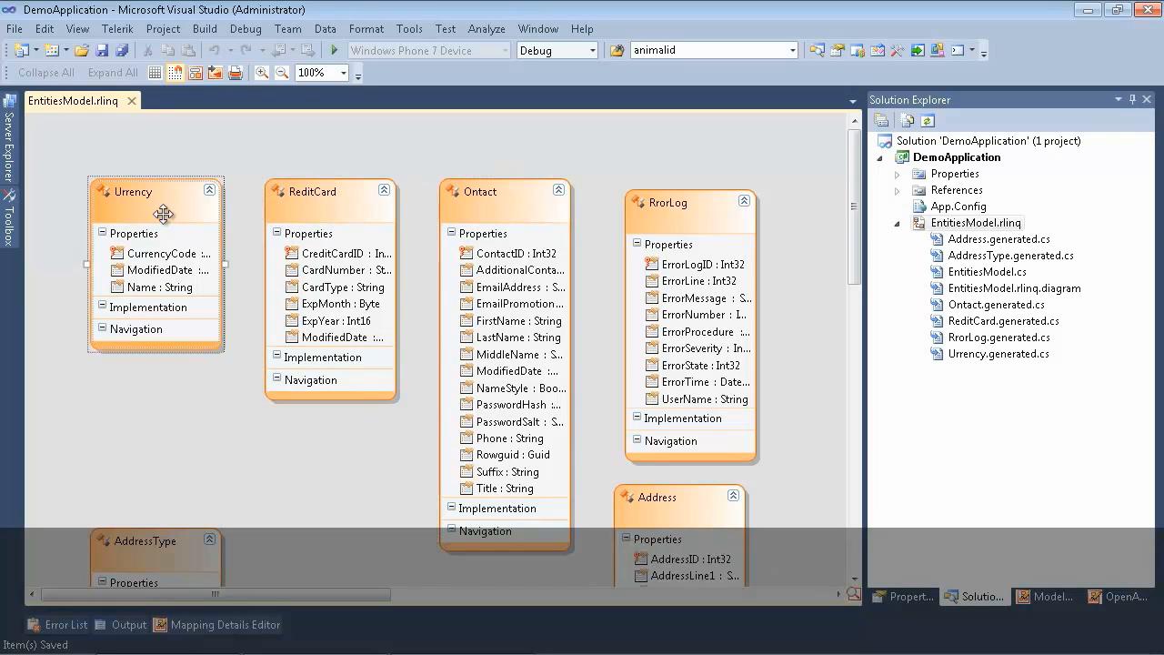
pyautogui.click(236, 162)
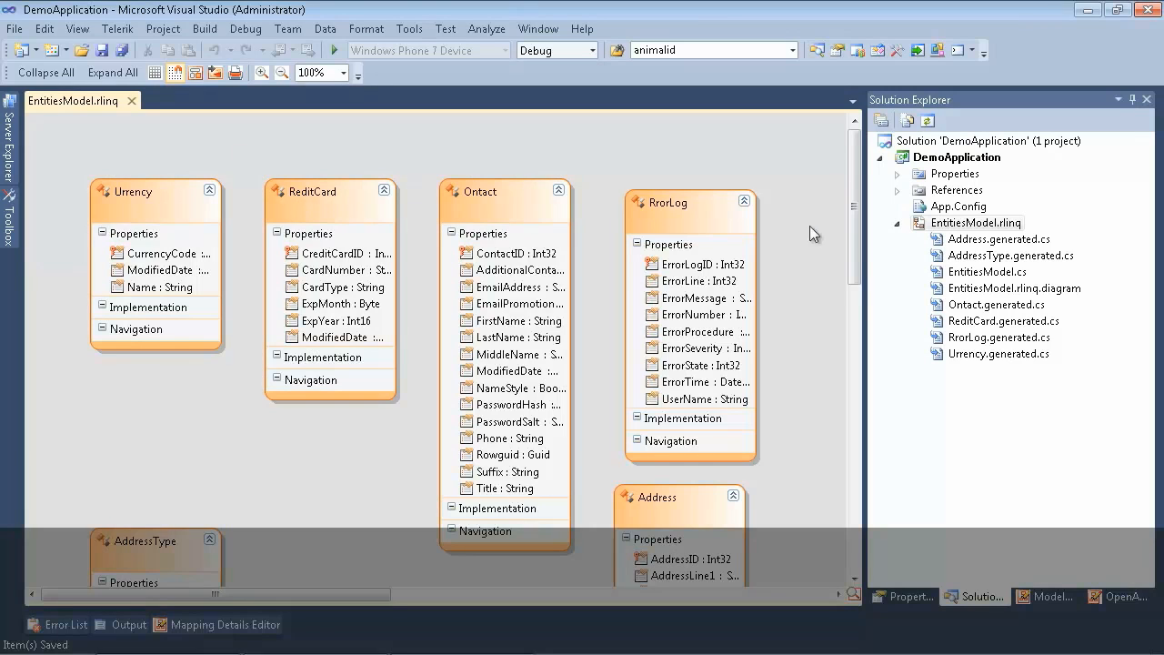
pyautogui.moveTo(854, 259); pyautogui.dragTo(852, 301)
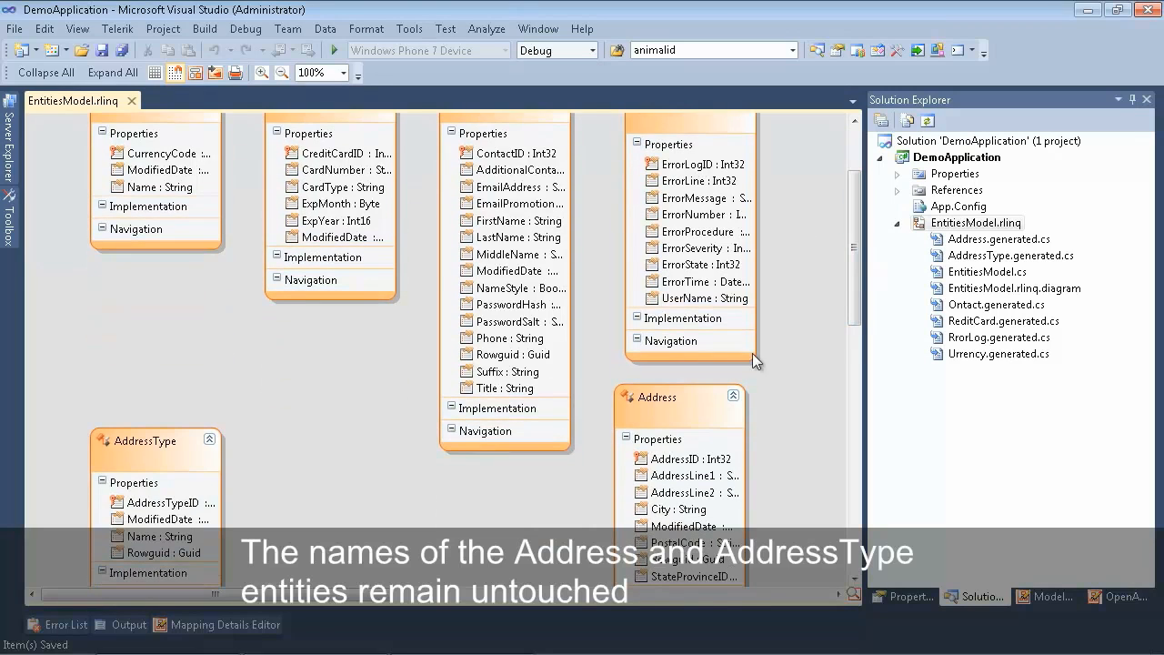
pyautogui.click(676, 415)
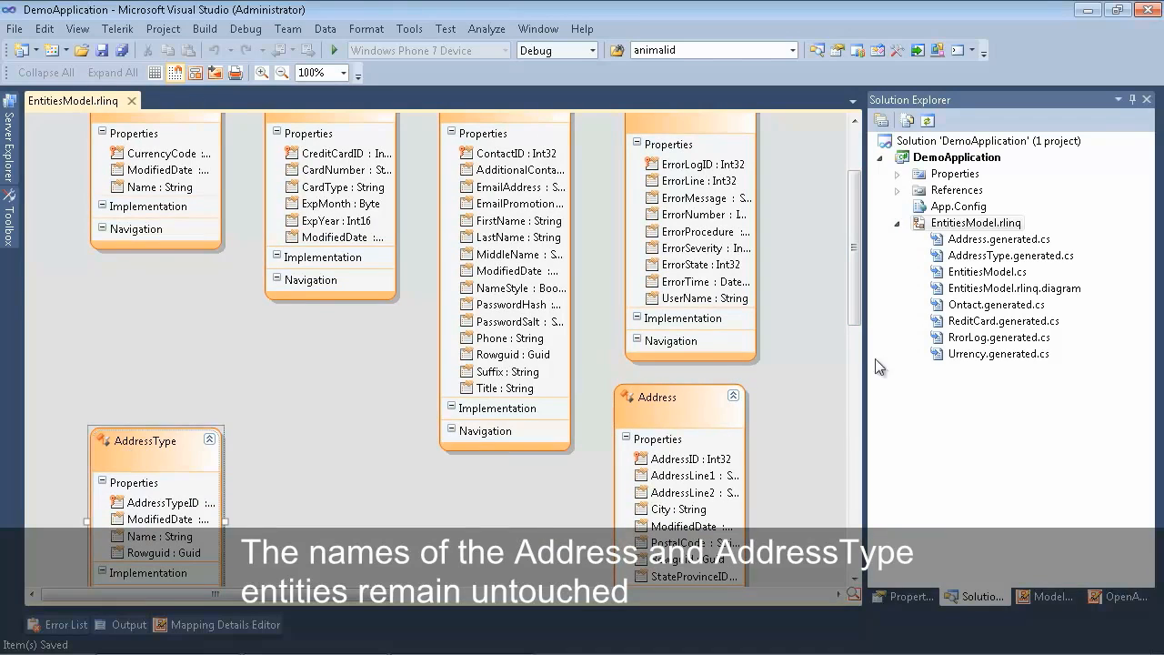
# Open Address.generated.cs and highlight the DemoNamespace name in its namespace declaration.
pyautogui.doubleClick(993, 241)
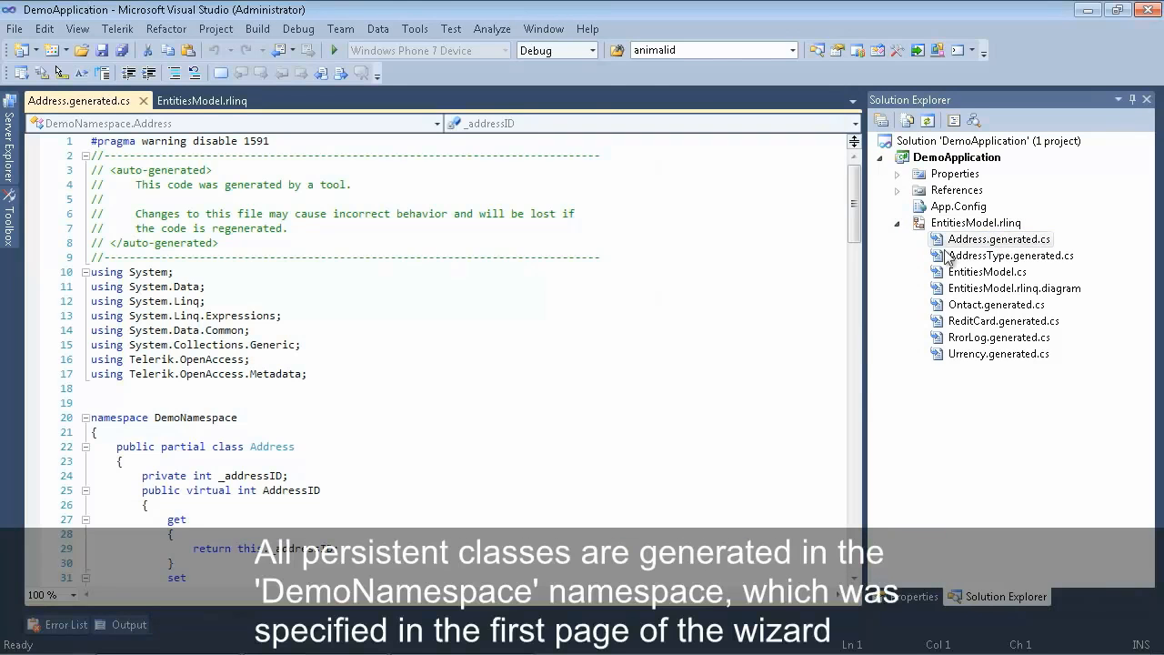
pyautogui.moveTo(857, 217); pyautogui.dragTo(856, 241)
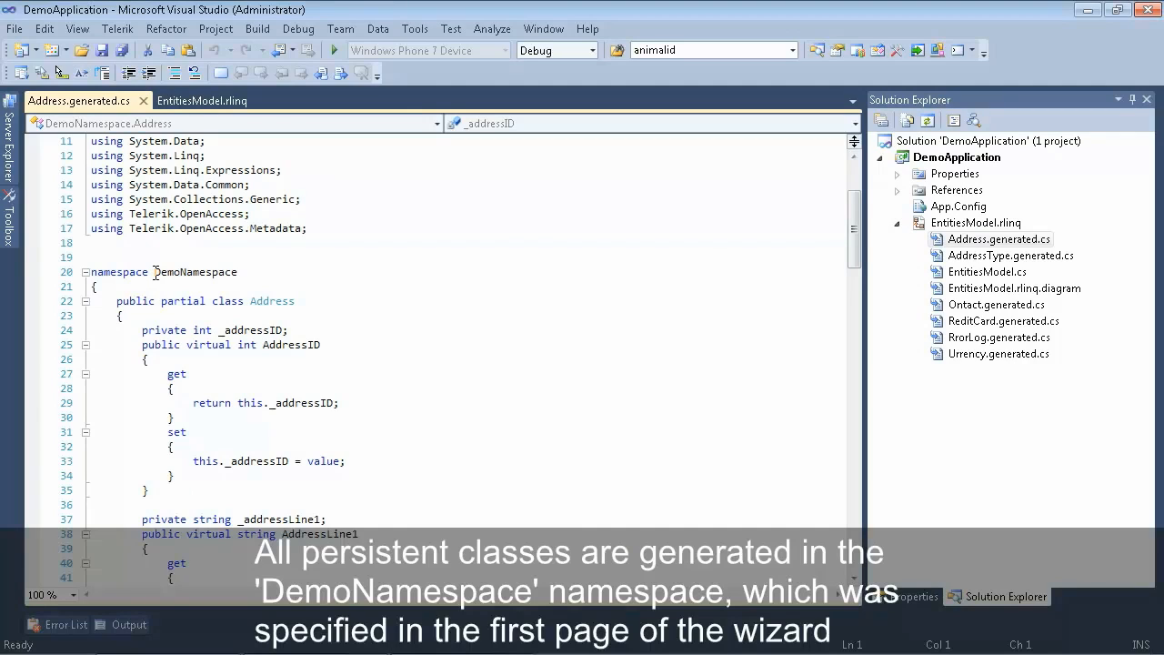
pyautogui.moveTo(154, 272); pyautogui.dragTo(241, 272)
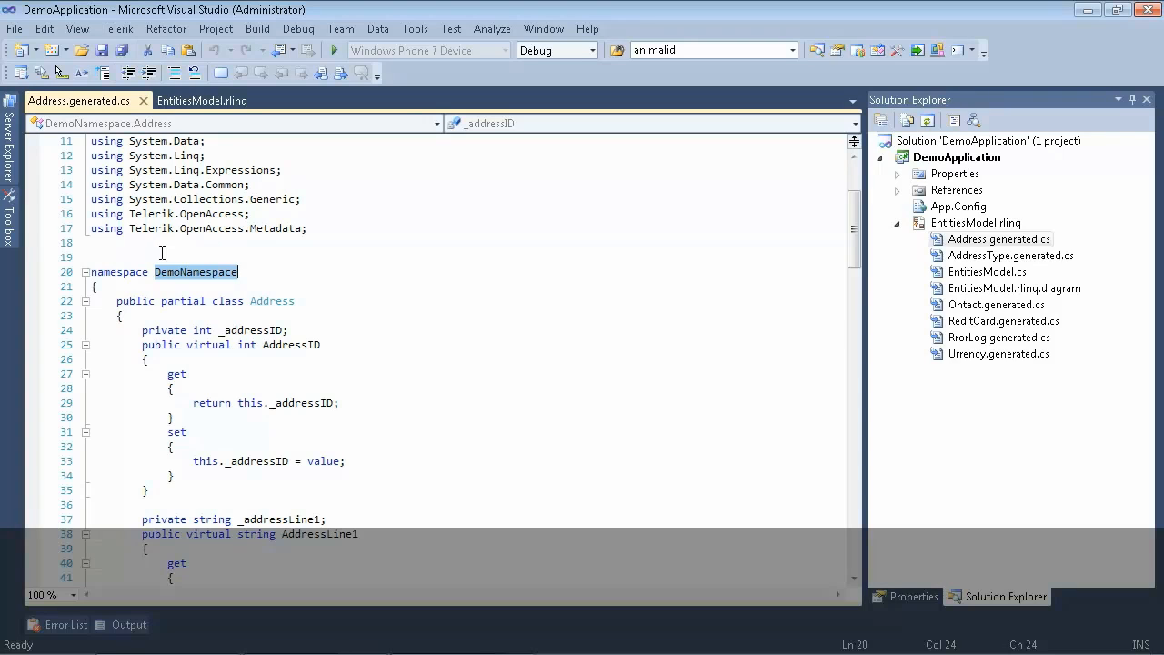
# Open EntitiesModel.cs and highlight DbContext with its OpenAccessContext base class in the class declaration.
pyautogui.doubleClick(983, 273)
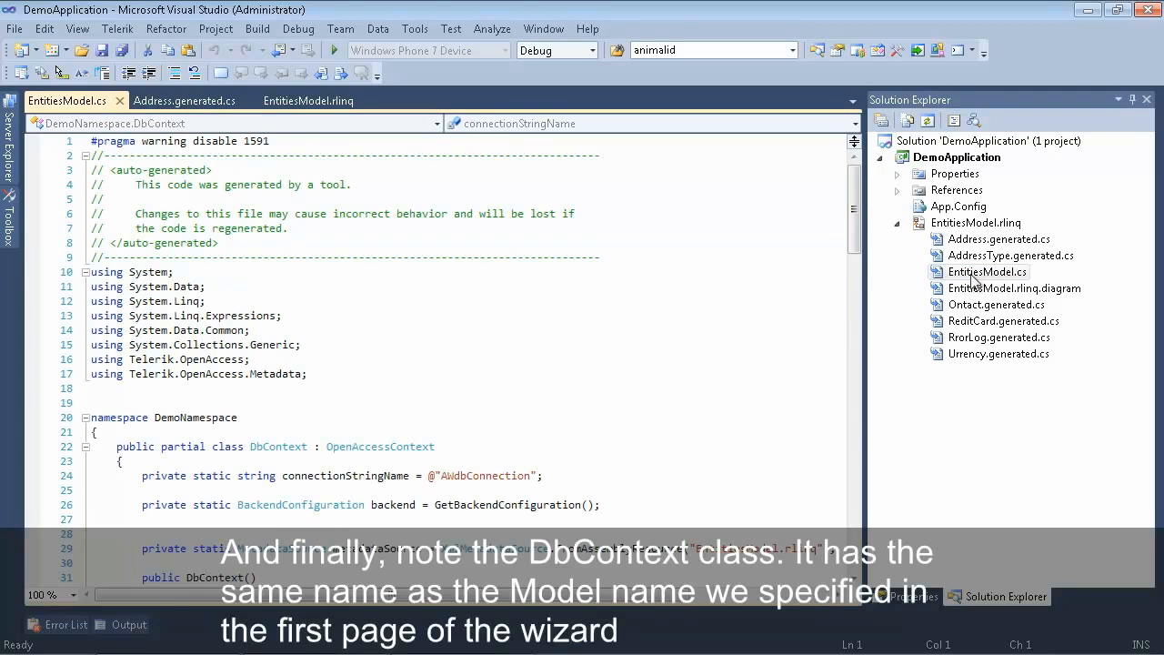
pyautogui.moveTo(854, 209); pyautogui.dragTo(856, 246)
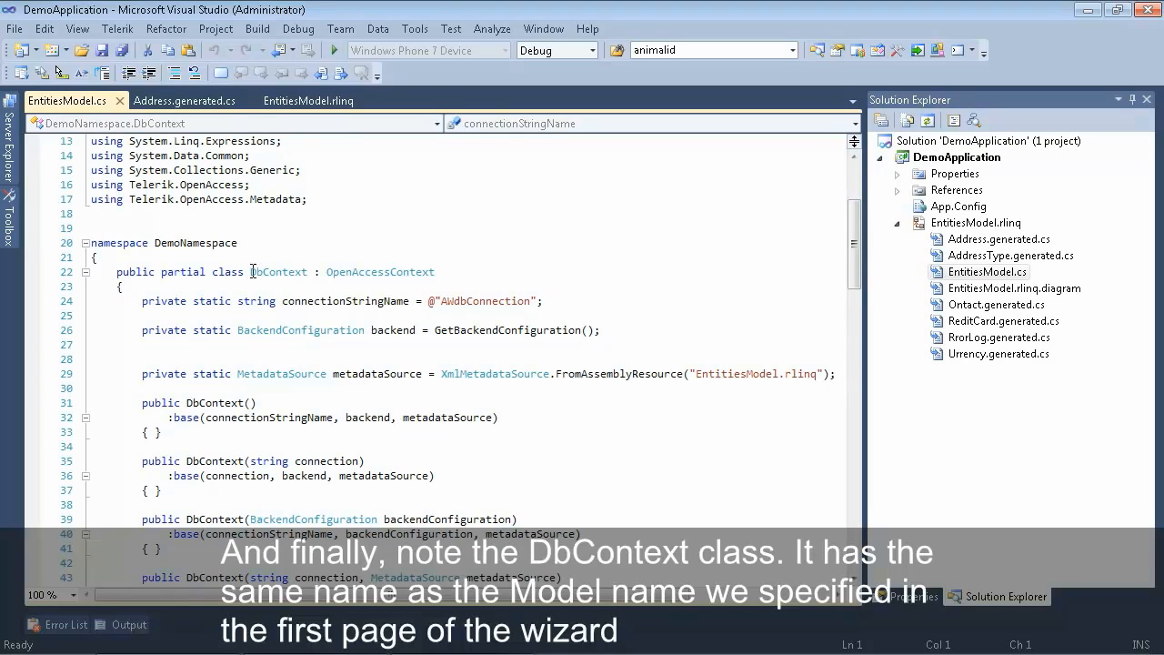
pyautogui.moveTo(250, 272); pyautogui.dragTo(437, 273)
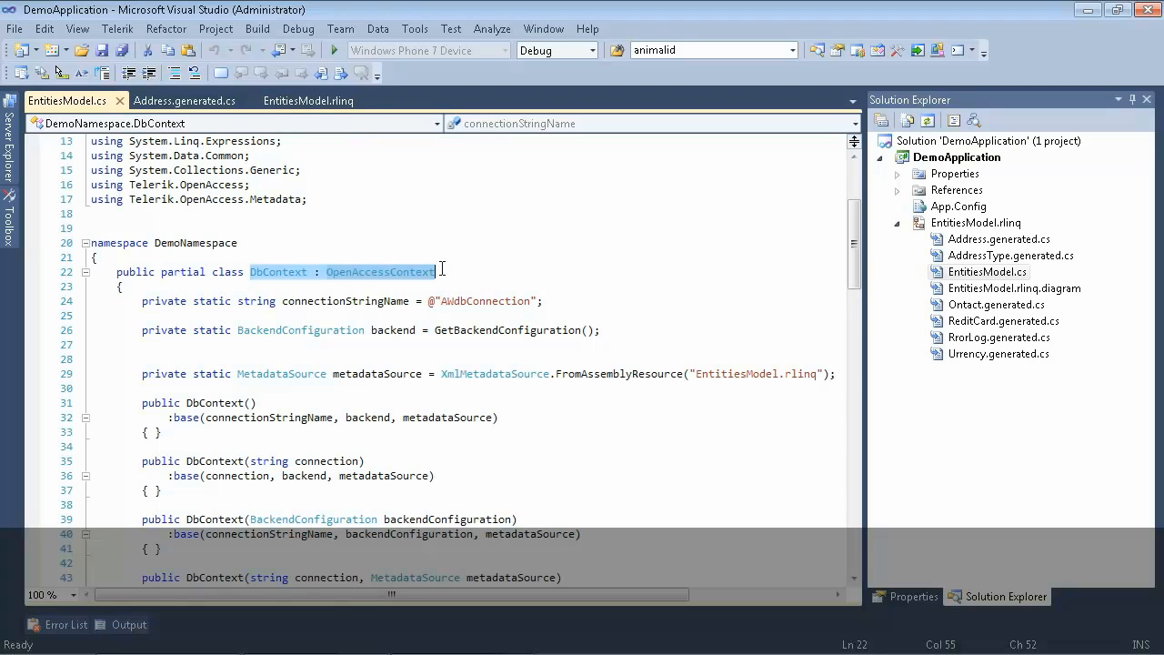
pyautogui.click(435, 273)
# Close the EntitiesModel.cs, Address.generated.cs and EntitiesModel.rlinq documents.
pyautogui.click(119, 101)
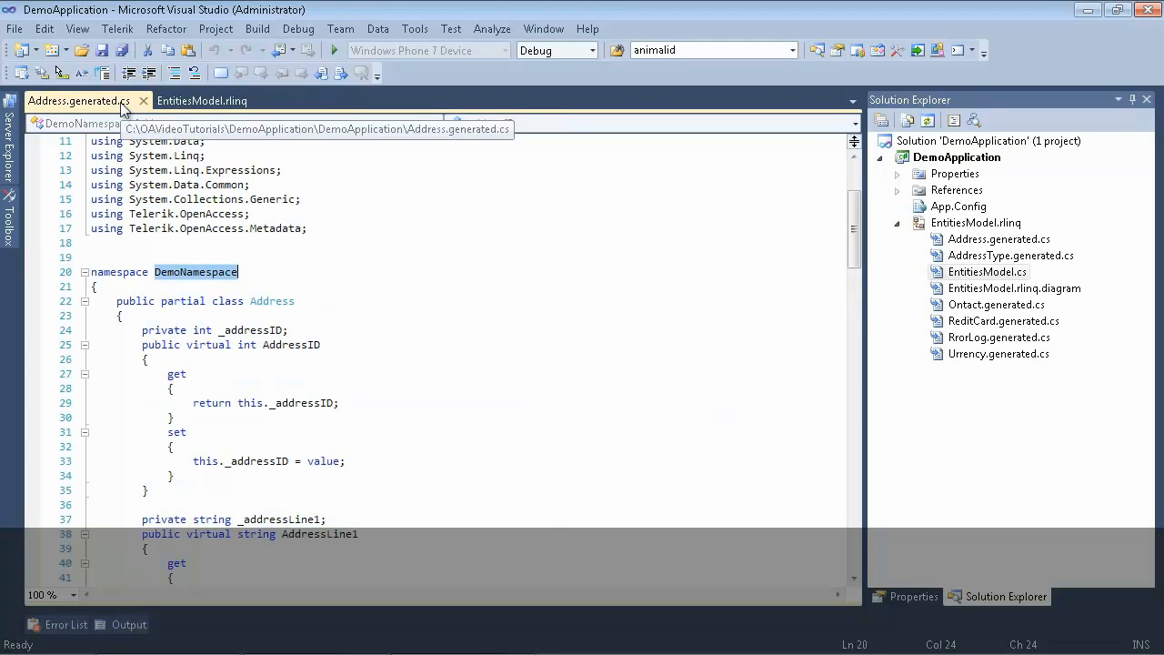
pyautogui.click(144, 101)
pyautogui.click(133, 101)
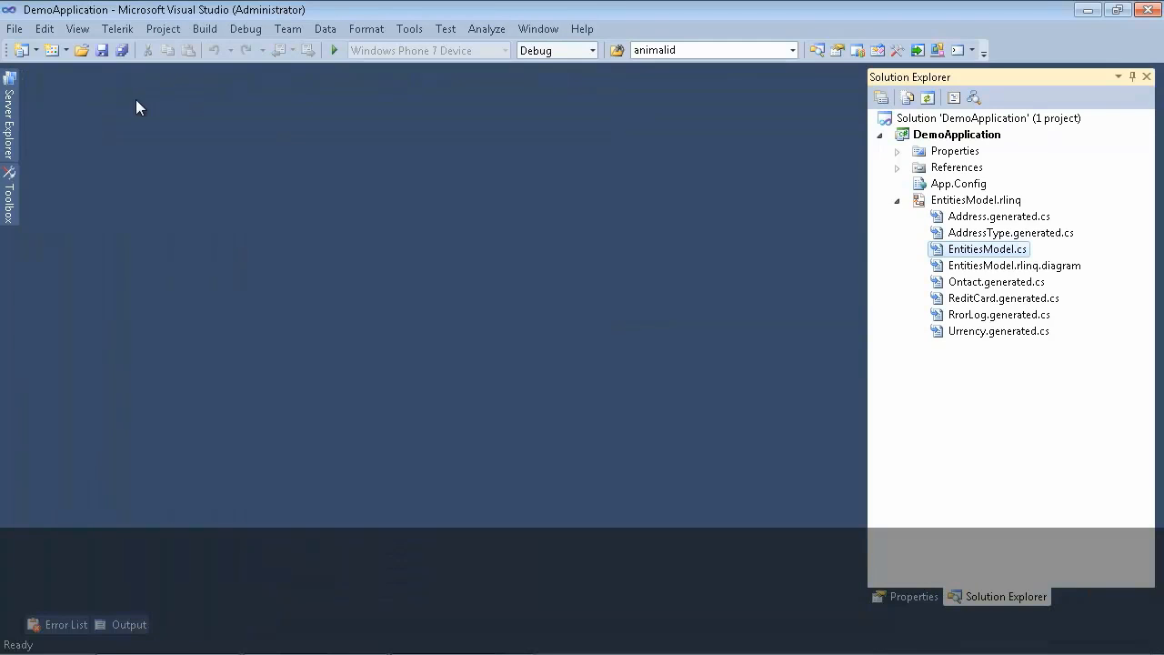